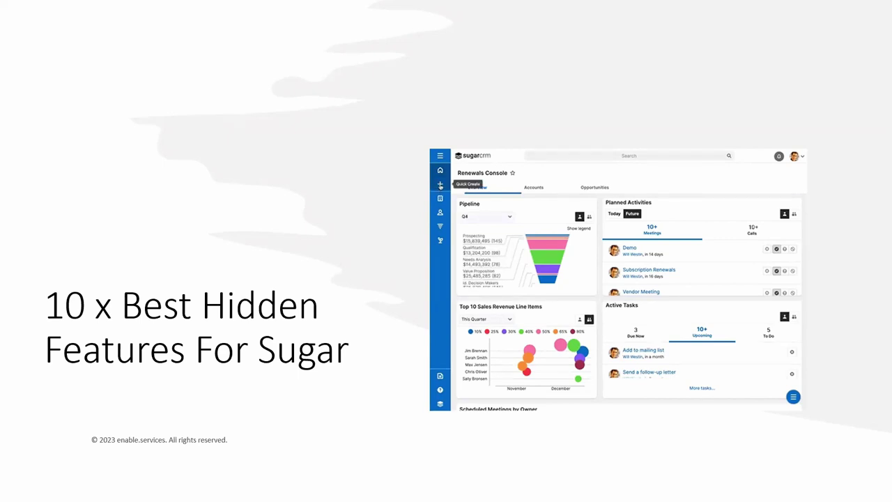
Step: Switch from the Quick Create slide to SugarCRM, open a new lead form through Quick Create, and cancel it
key(Right)
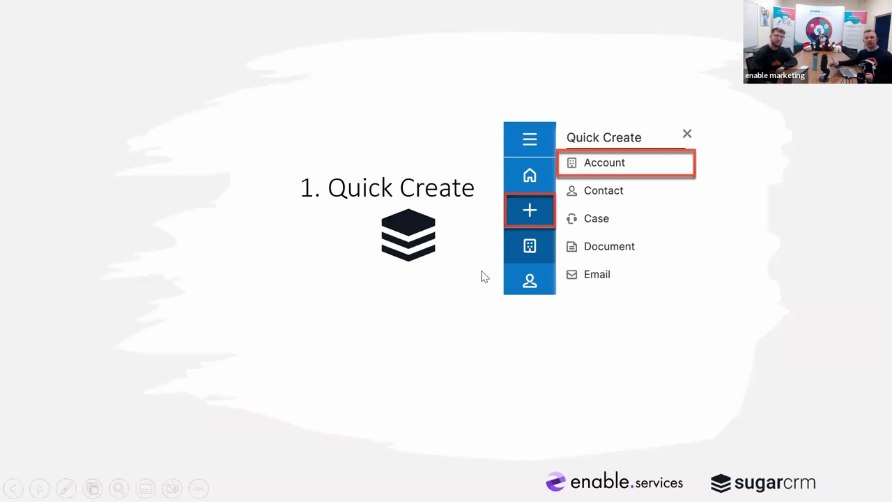
key(alt+Tab)
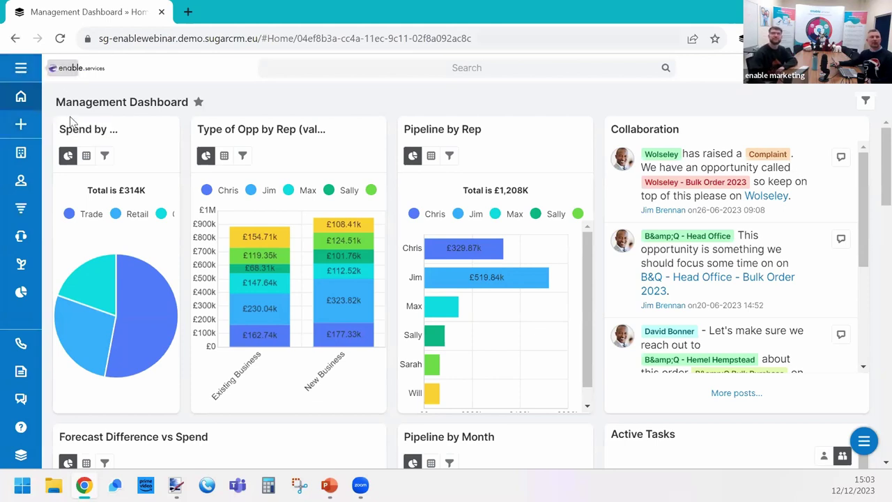
click(20, 126)
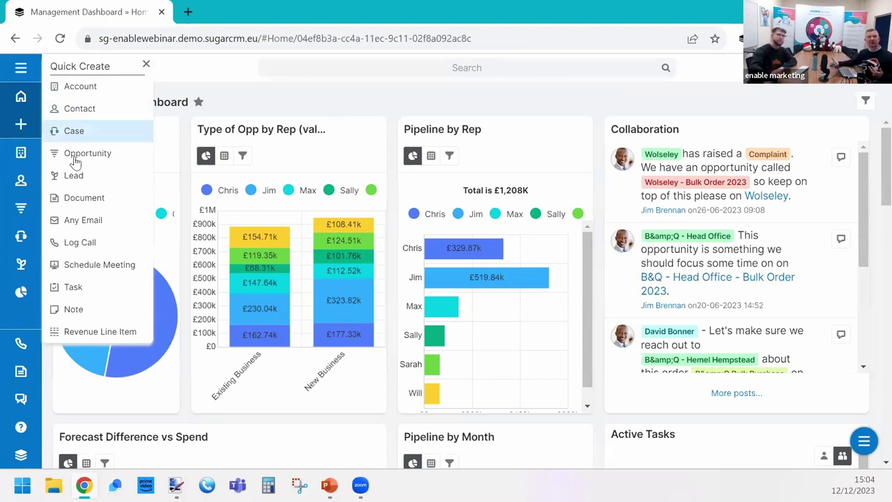
click(74, 180)
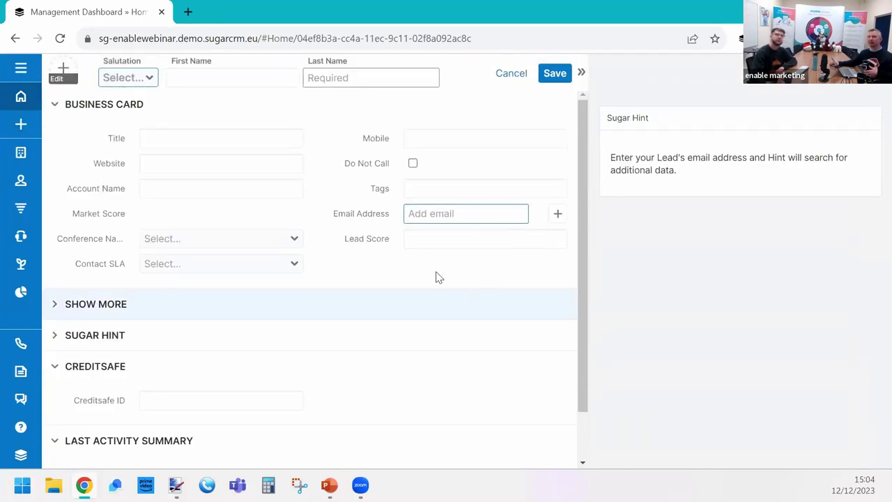
click(514, 73)
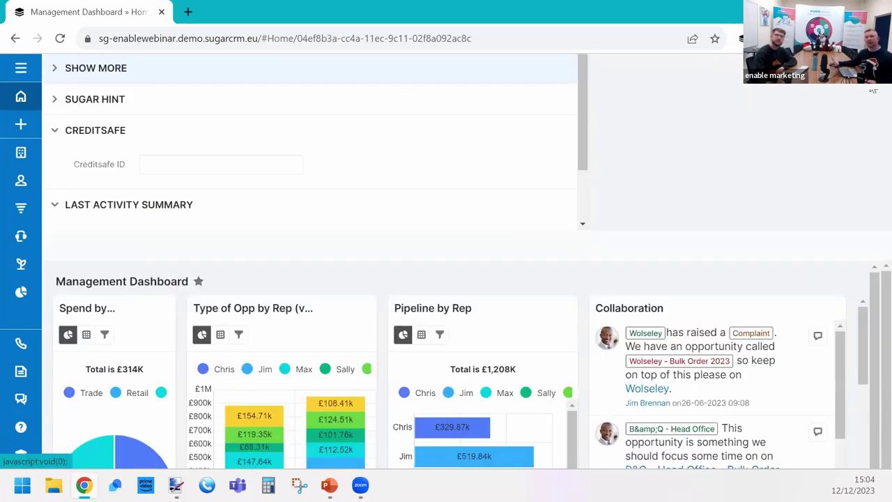
Step: Open the Configure Shortcut Bar settings in Administration and review the enabled and disabled modules
click(871, 68)
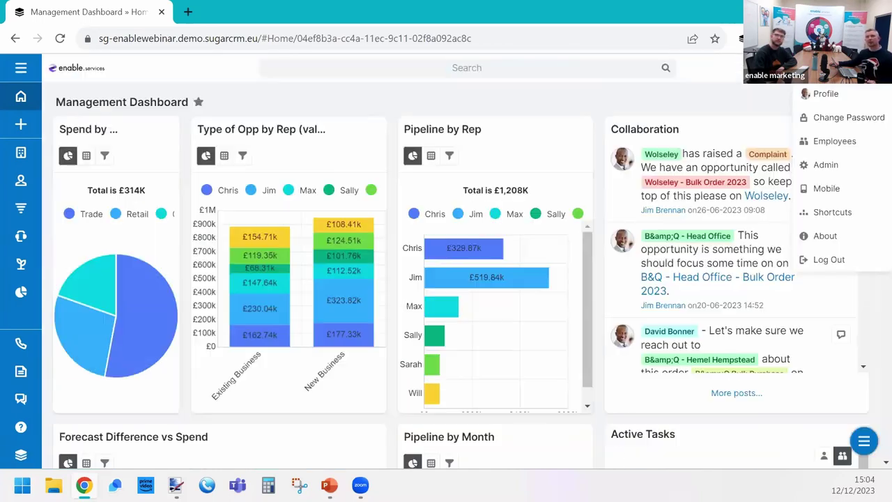
click(835, 173)
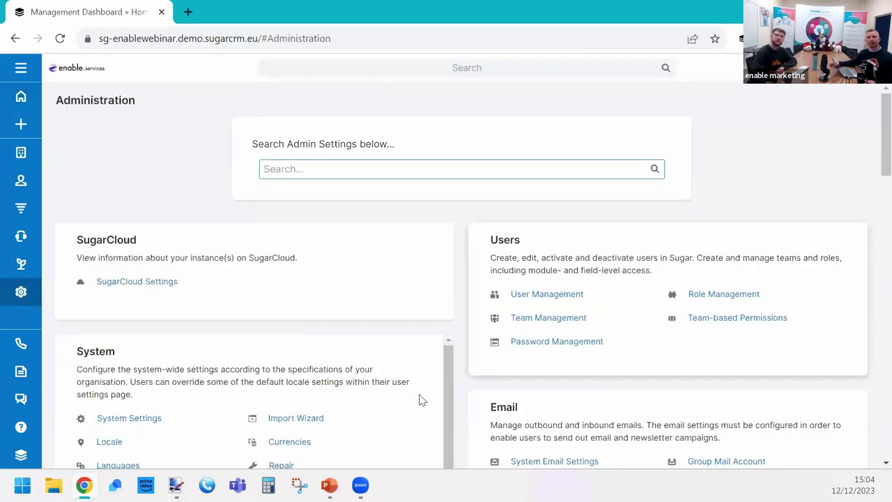
scroll(474, 397, down, 5)
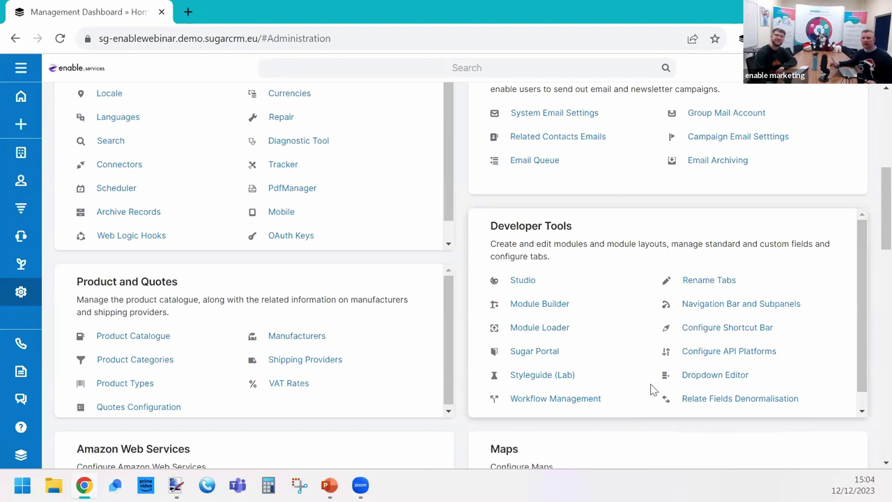
click(748, 327)
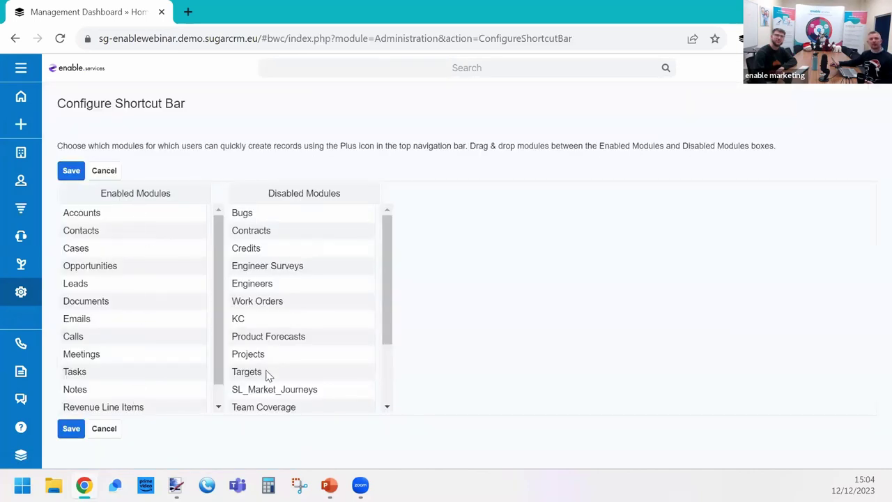
scroll(390, 335, down, 3)
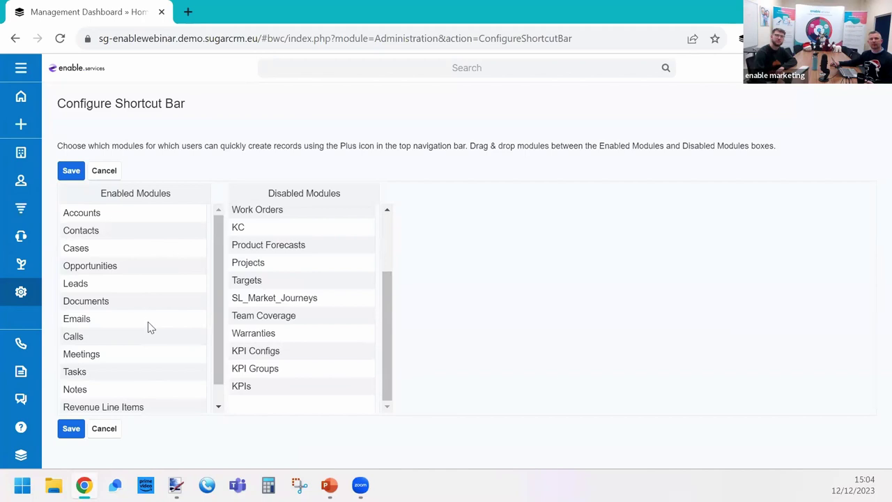
scroll(217, 292, down, 1)
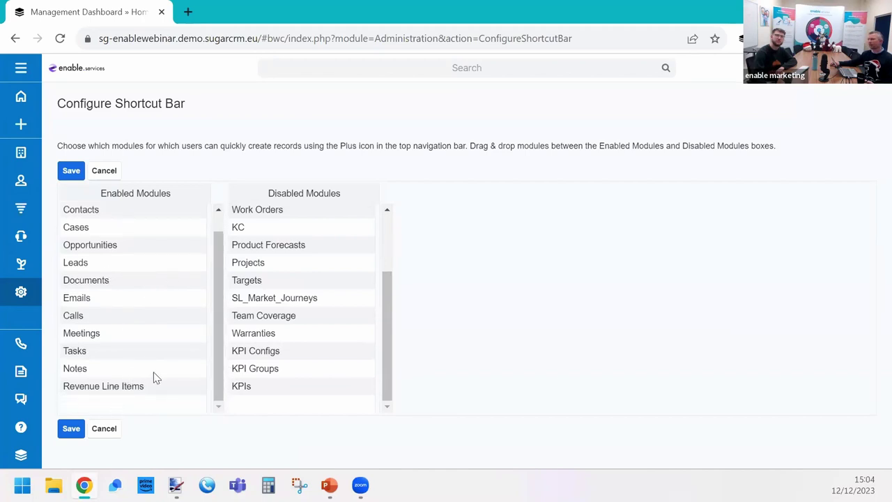
Step: Try moving Calls above Emails in the enabled modules, compare with the Quick Create list, and cancel the configuration
drag(96, 317, 124, 305)
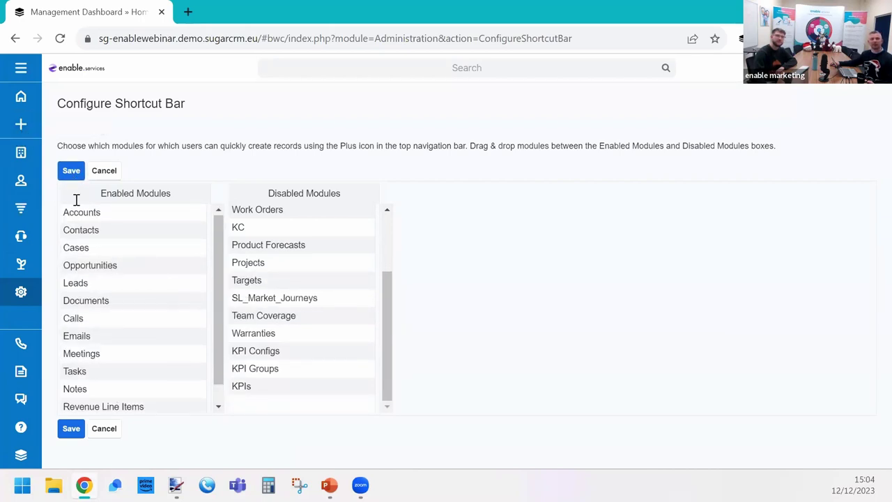
click(22, 129)
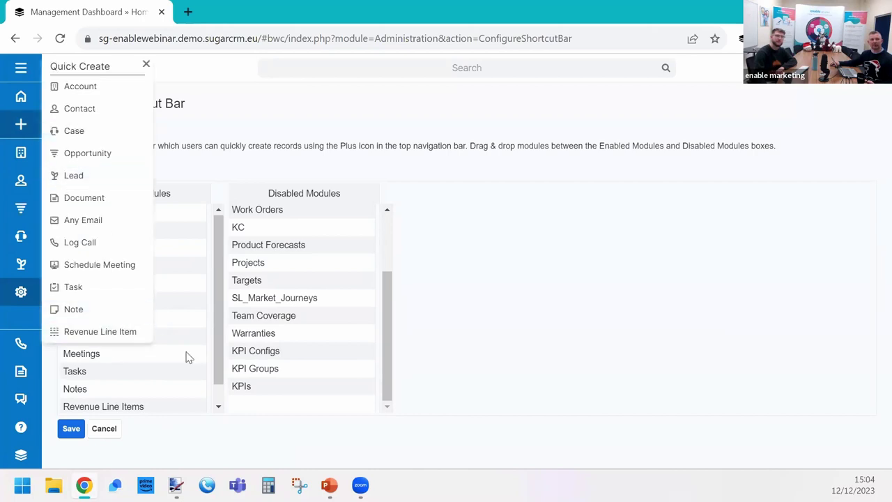
click(432, 286)
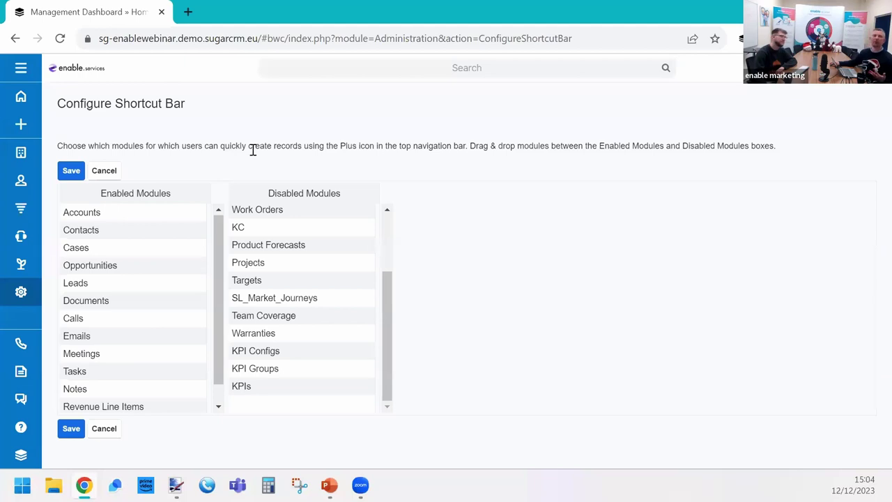
click(107, 175)
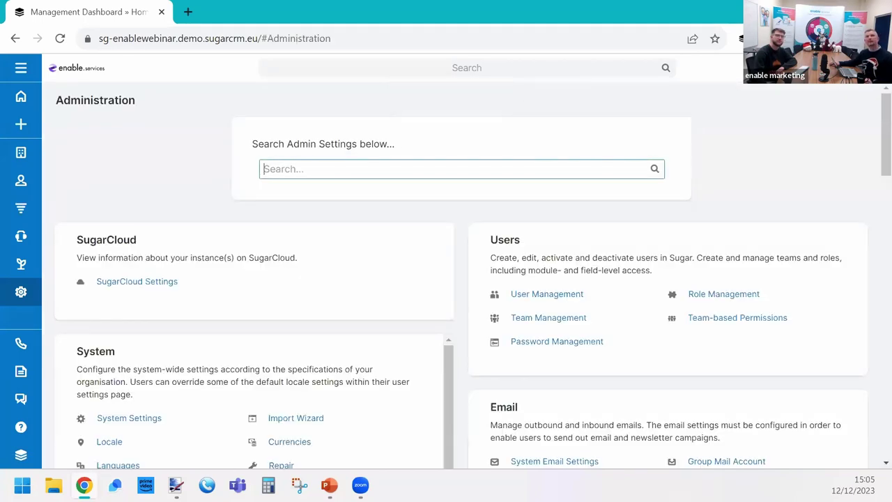
Step: Switch to the presentation, advance to the Sweetspot slide, and return to the Management Dashboard in SugarCRM
key(alt+Tab)
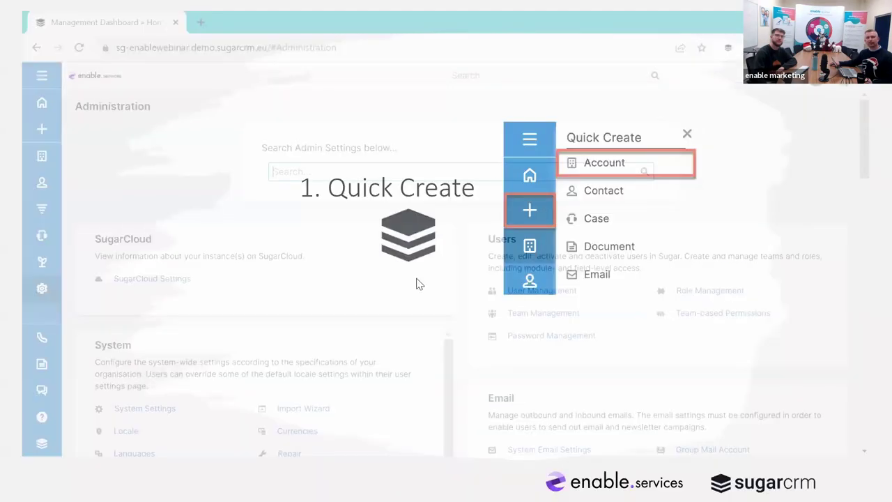
click(459, 349)
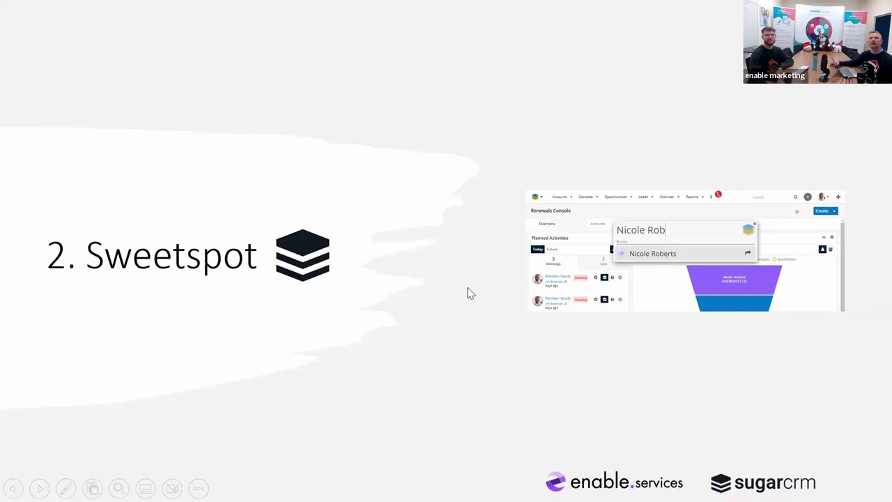
click(315, 262)
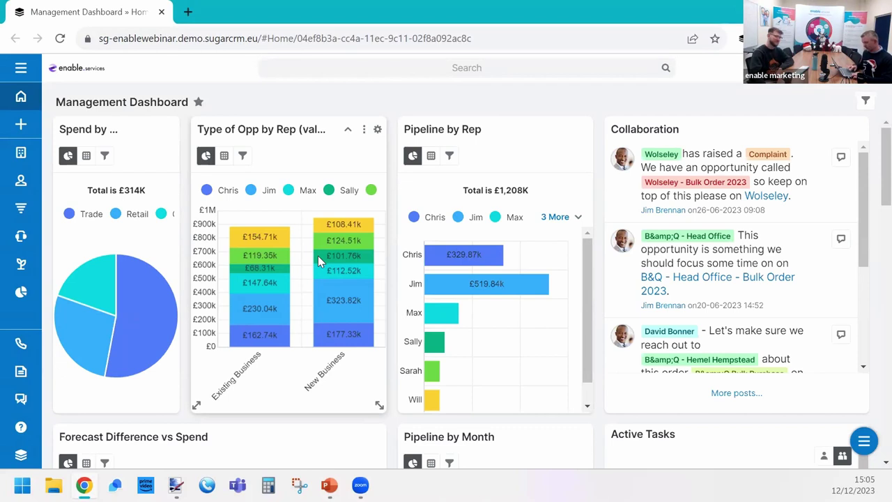
Step: Open Sweet Spot and search for "smith", and replace the search term with "creat" to list create actions
key(alt+space)
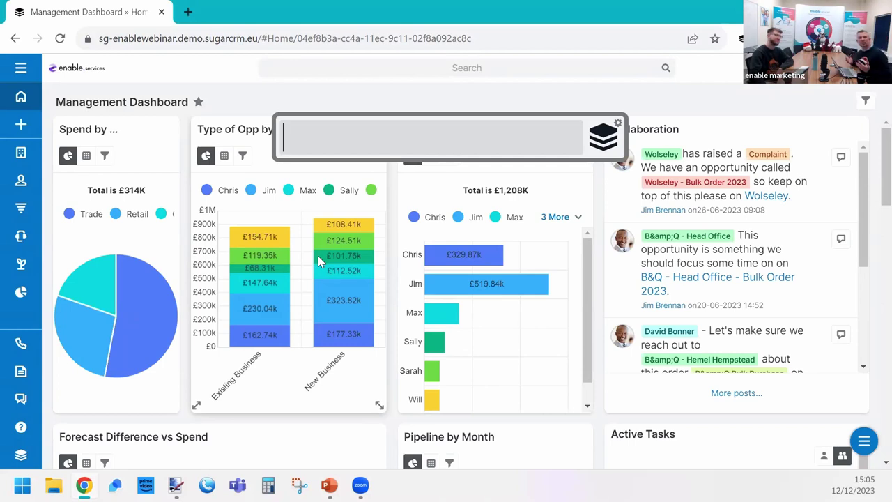
text(smith)
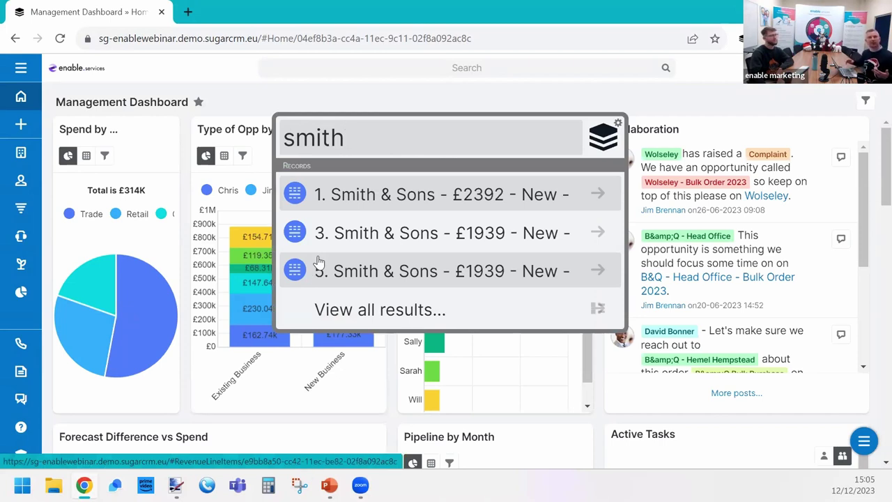
key(BackSpace)
key(BackSpace)
key(BackSpace)
key(BackSpace)
key(BackSpace)
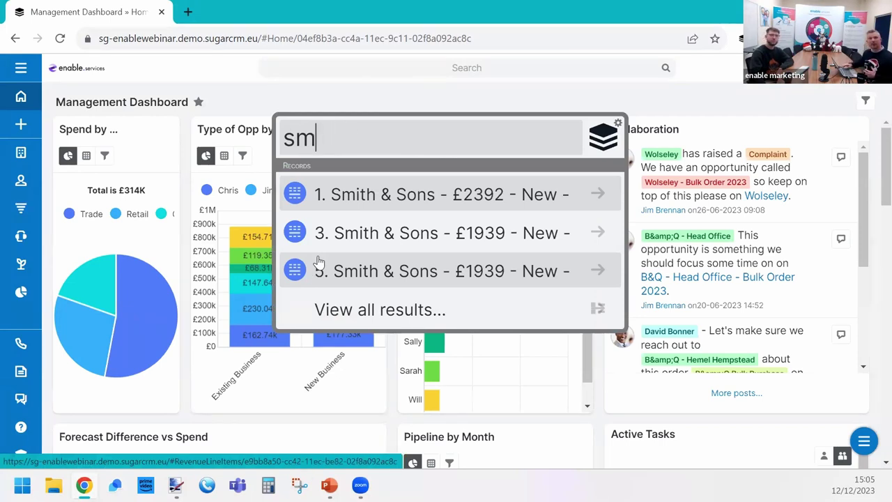
text(creat)
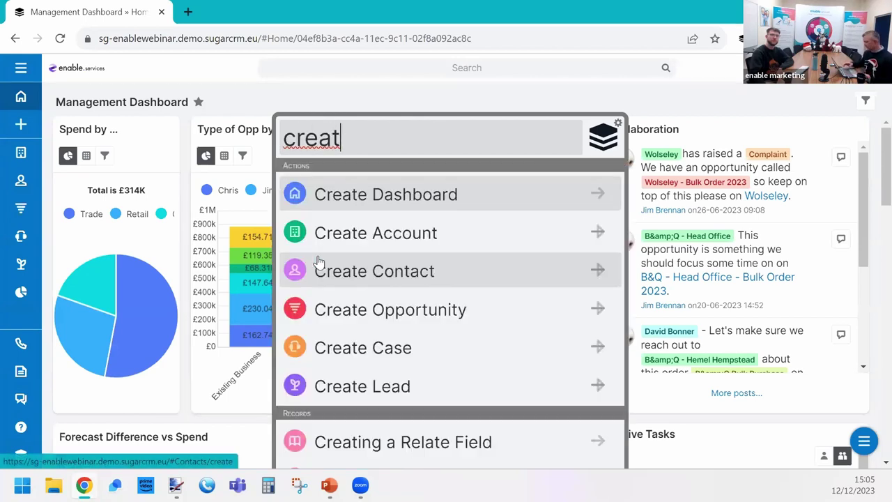
Step: Search Sweet Spot for "call" and clear the search term
key(BackSpace)
key(BackSpace)
key(BackSpace)
key(BackSpace)
key(BackSpace)
text(call)
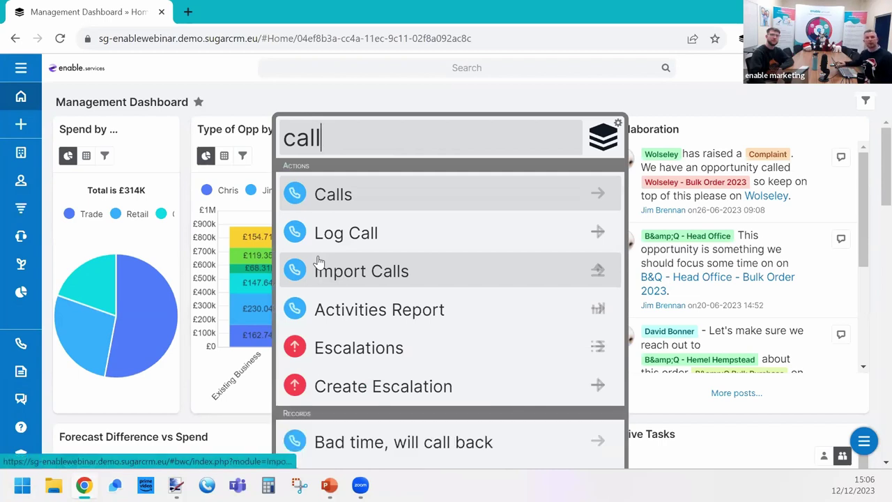
key(BackSpace)
key(BackSpace)
key(BackSpace)
key(BackSpace)
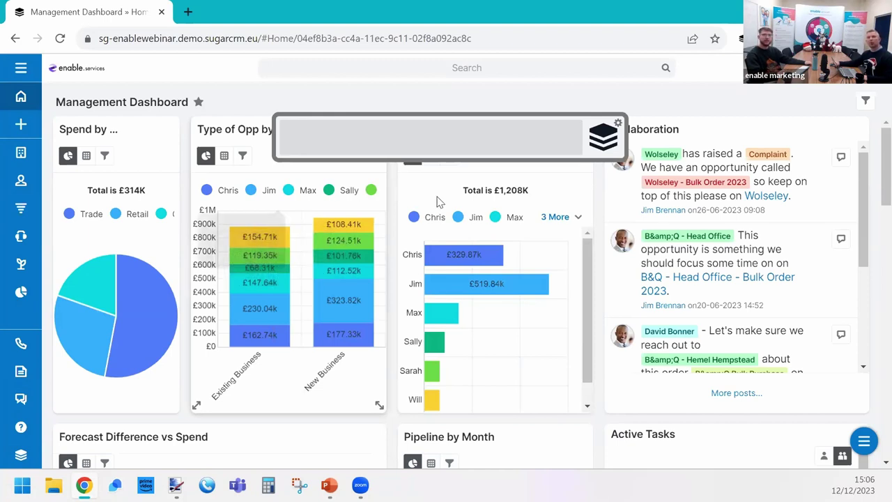
Step: Configure a Sweet Spot hotkey that assigns keyword 1 to the Create Lead action, check the theme options, and save
click(618, 125)
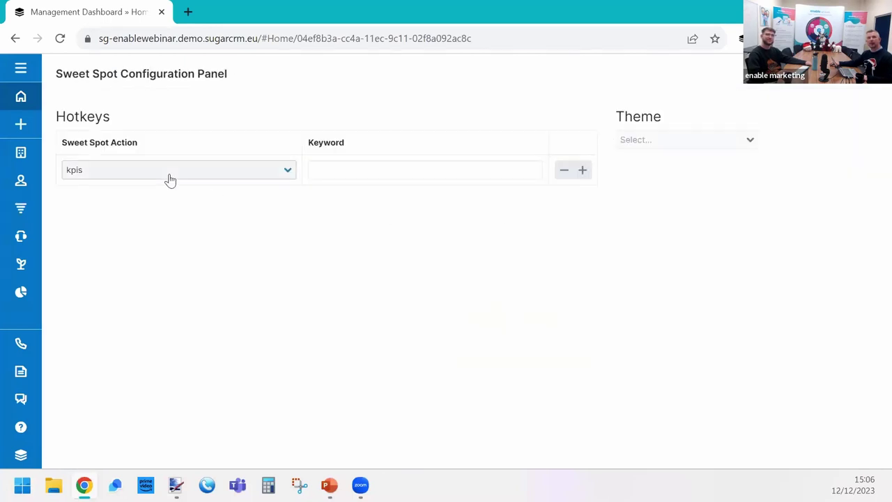
click(171, 178)
text(creat)
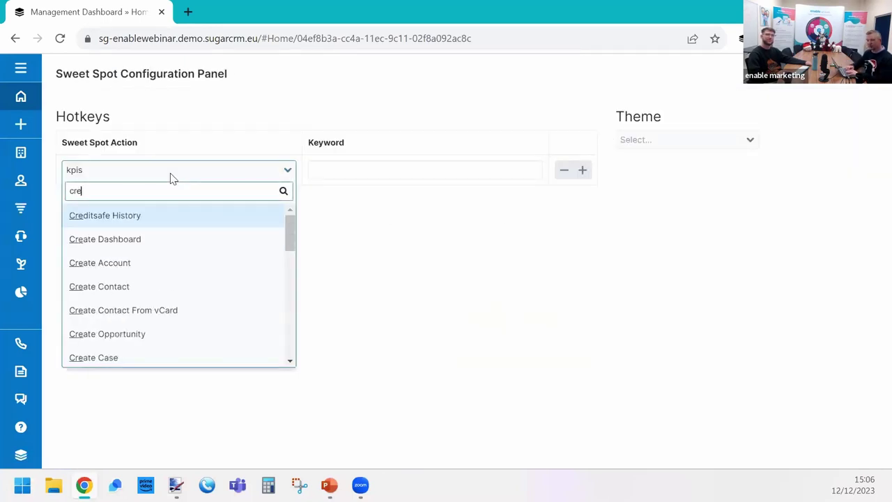
click(148, 354)
click(388, 165)
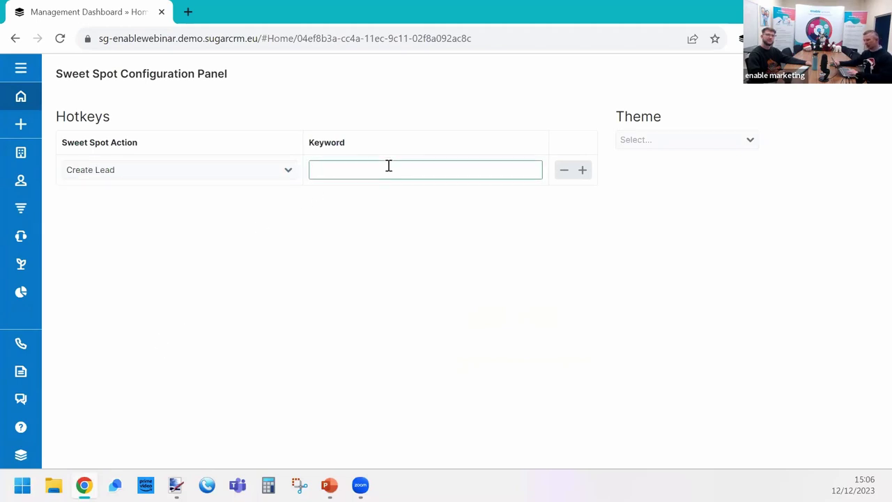
click(477, 258)
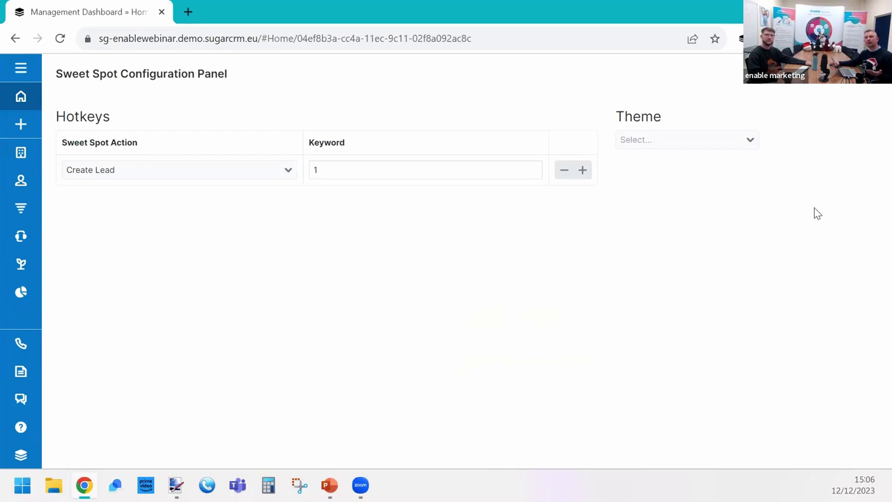
click(729, 139)
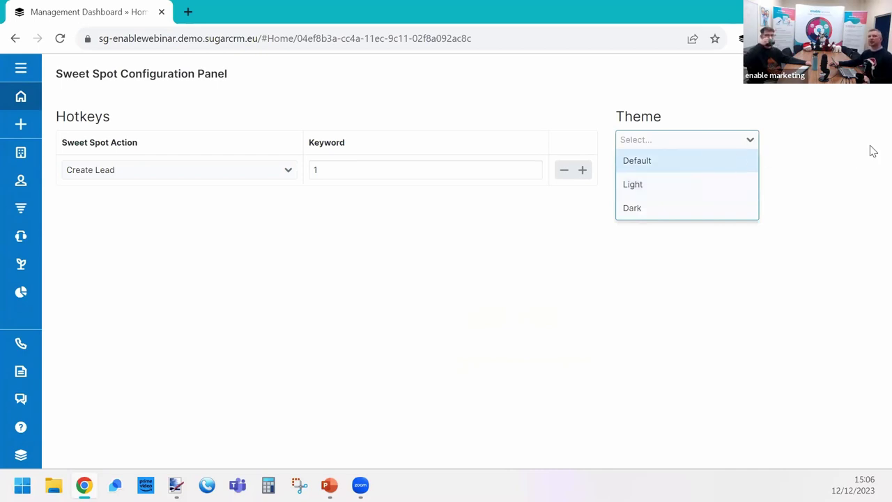
click(844, 150)
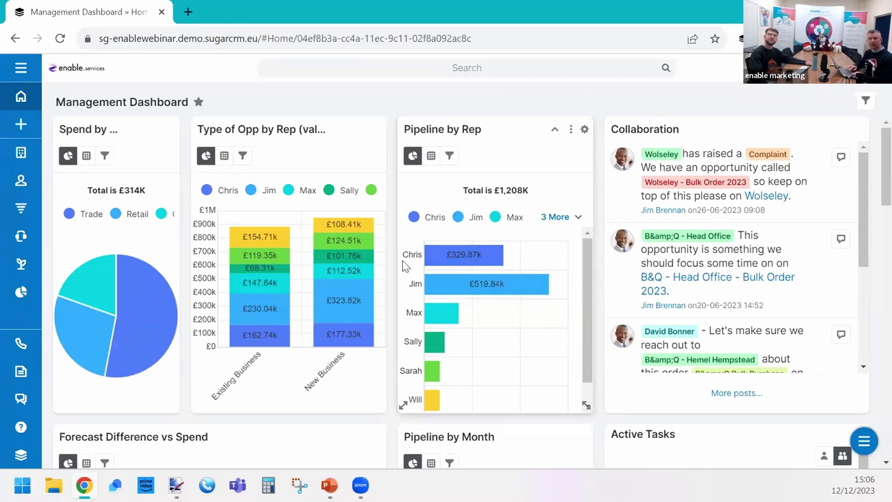
Step: Open a new lead form with Sweet Spot keyword 1 and cancel it
key(alt+space)
text(1)
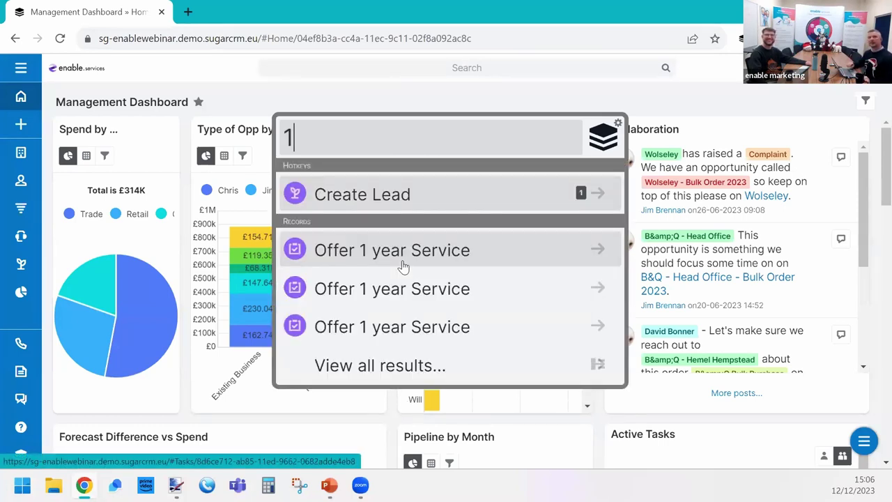
key(Return)
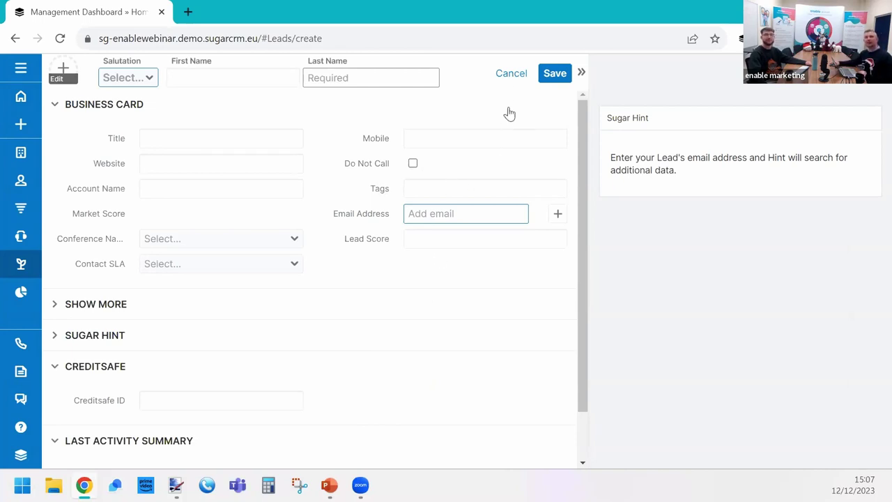
click(512, 75)
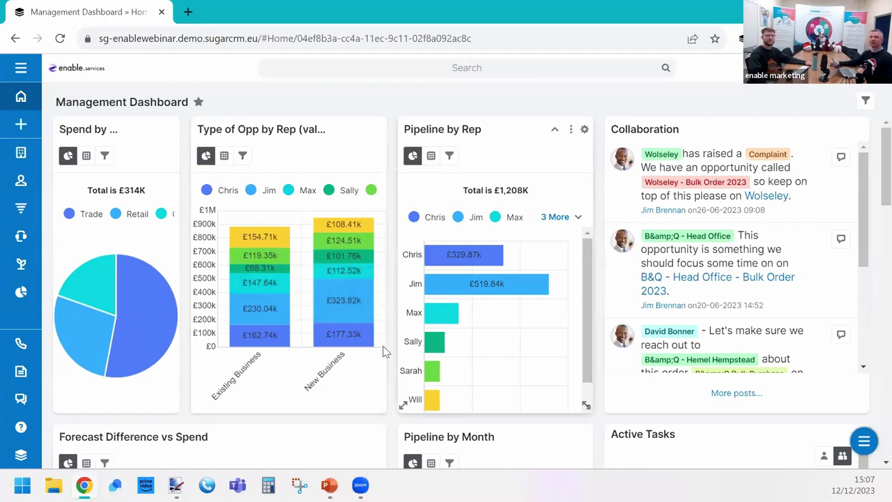
Step: Search Sweet Spot for "mace" from the Management Dashboard
key(alt+space)
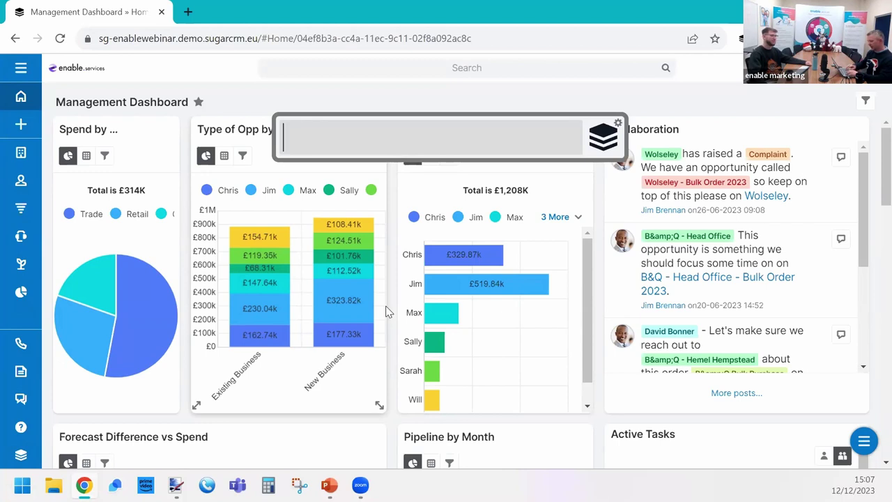
text(mace)
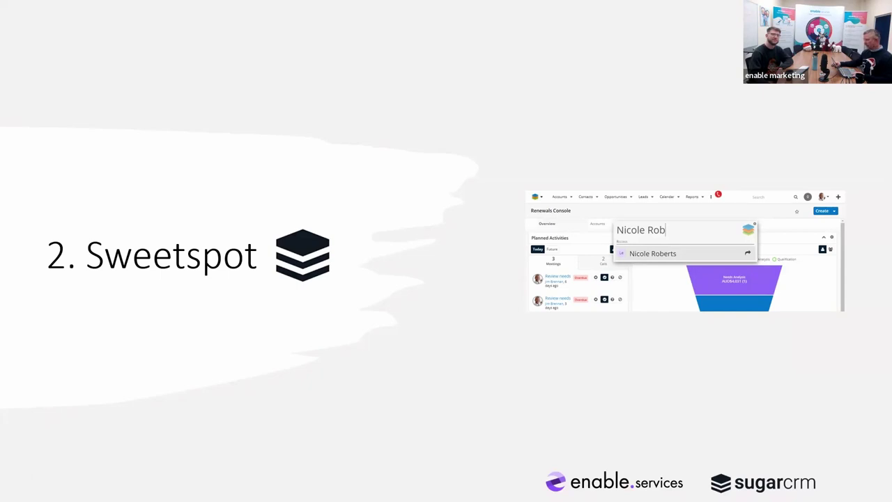
Step: Switch from the Focus Draw slide to SugarCRM and open the Morgan Sindall focus drawer in the Accounts list
key(Right)
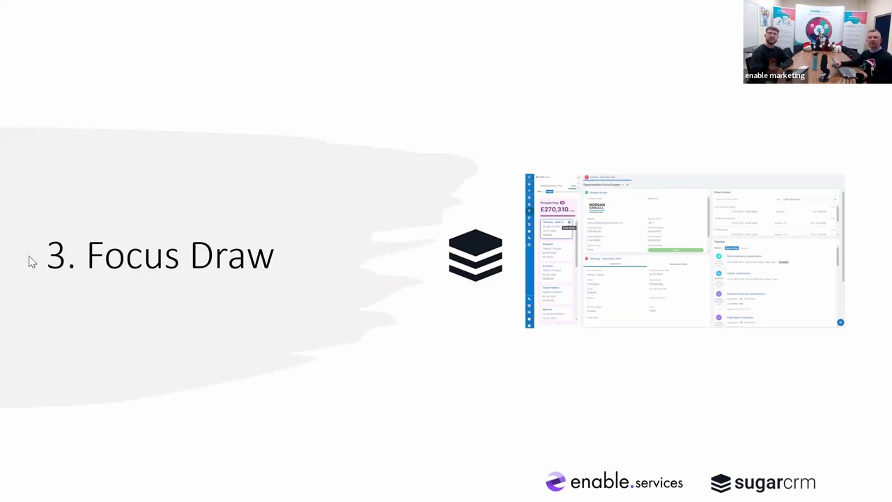
click(466, 267)
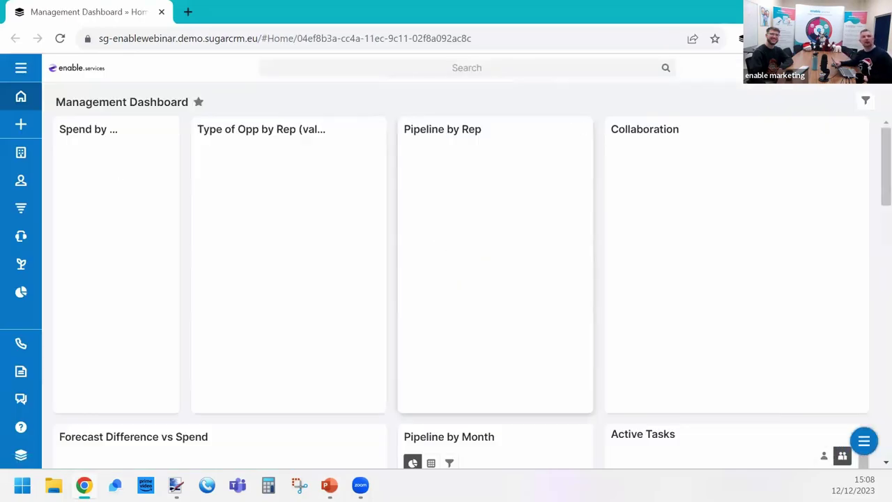
click(23, 69)
click(60, 152)
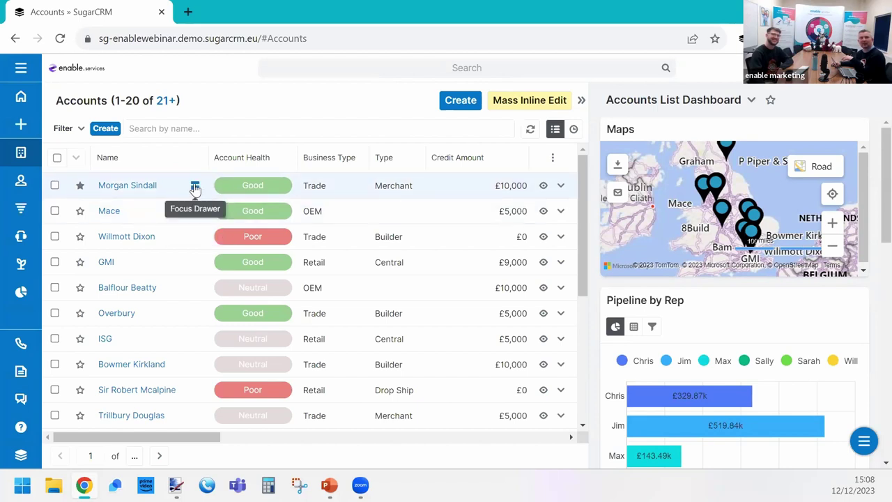
click(195, 188)
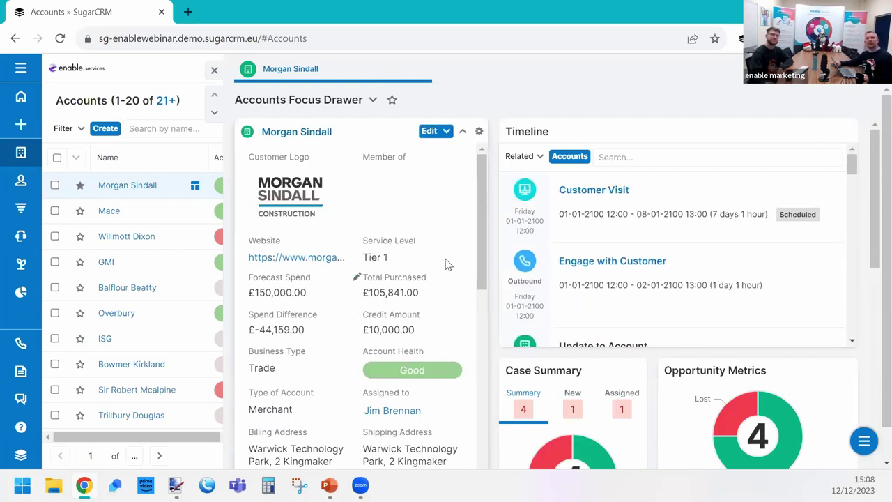
Step: Lengthen the Morgan Sindall record dashlet so its lower edge lines up with the Case Summary dashlet
drag(482, 253, 490, 230)
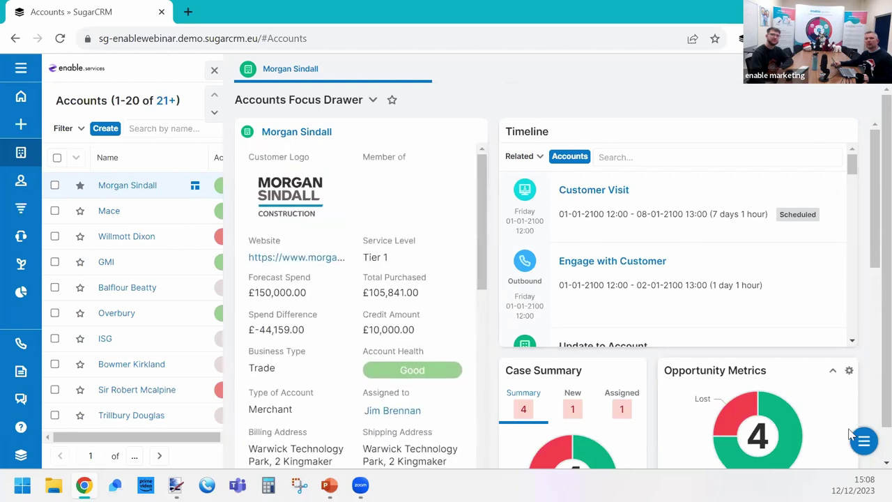
scroll(859, 405, down, 2)
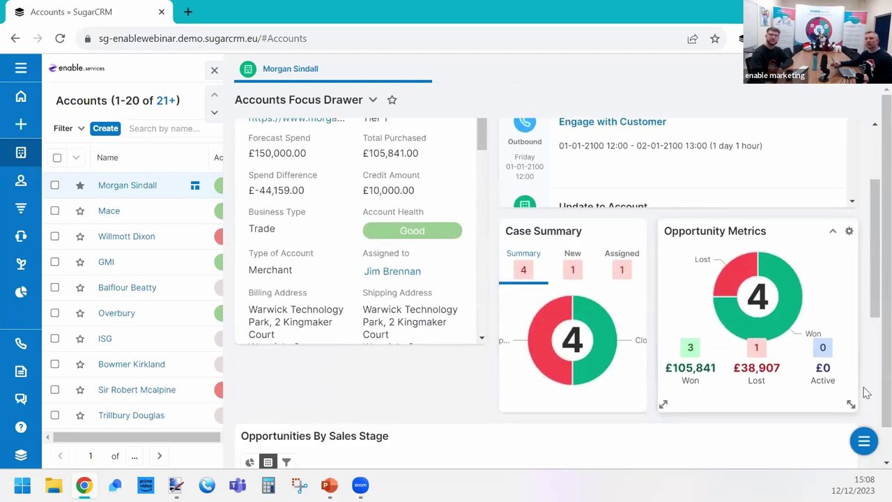
drag(478, 354, 490, 398)
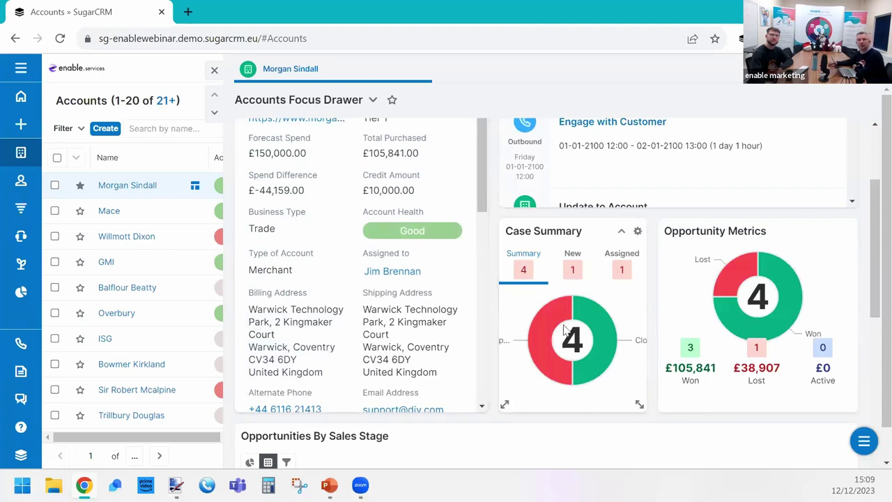
scroll(564, 330, up, 2)
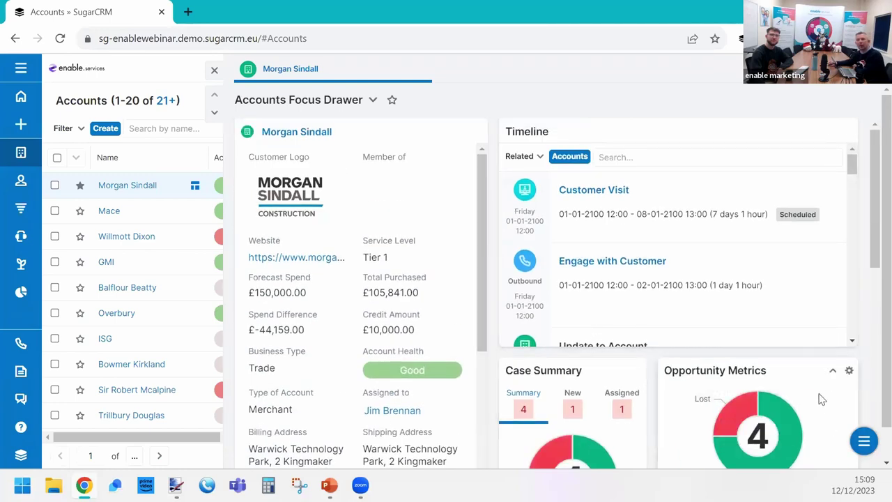
Step: Add an Account Timeline dashlet to the Accounts Focus Drawer with its default title and save it
click(864, 444)
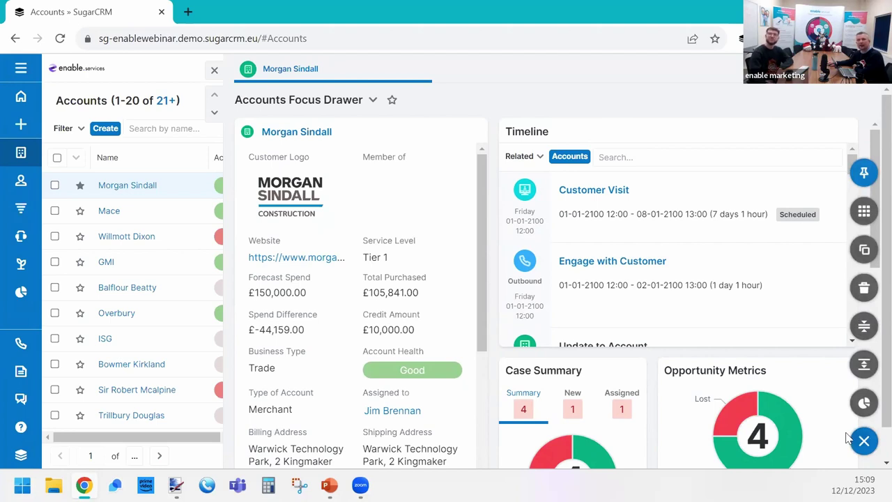
click(864, 402)
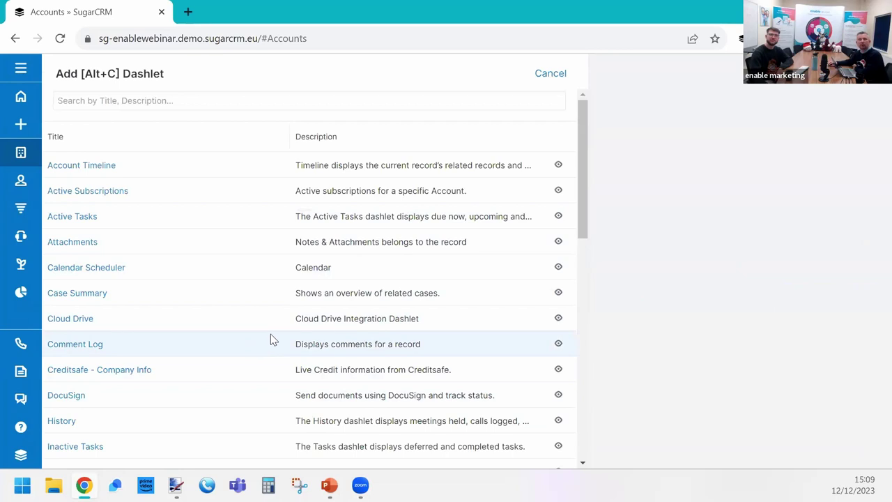
scroll(132, 283, down, 5)
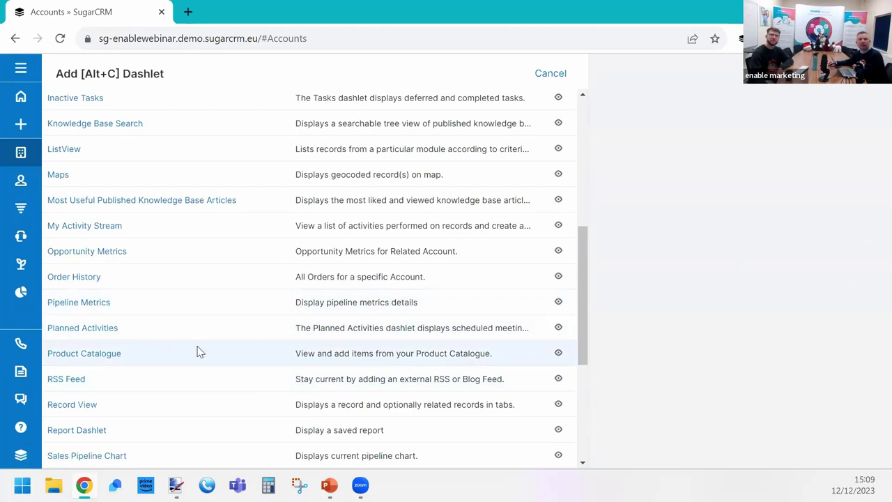
scroll(198, 353, up, 5)
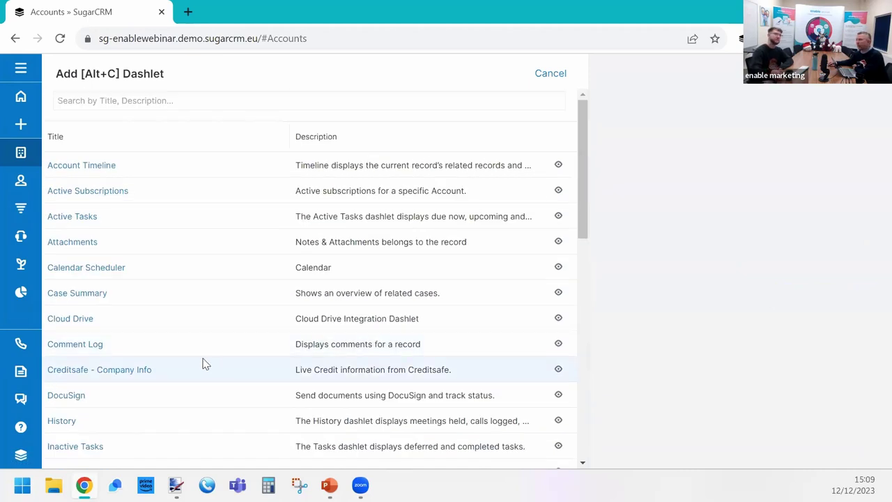
click(81, 167)
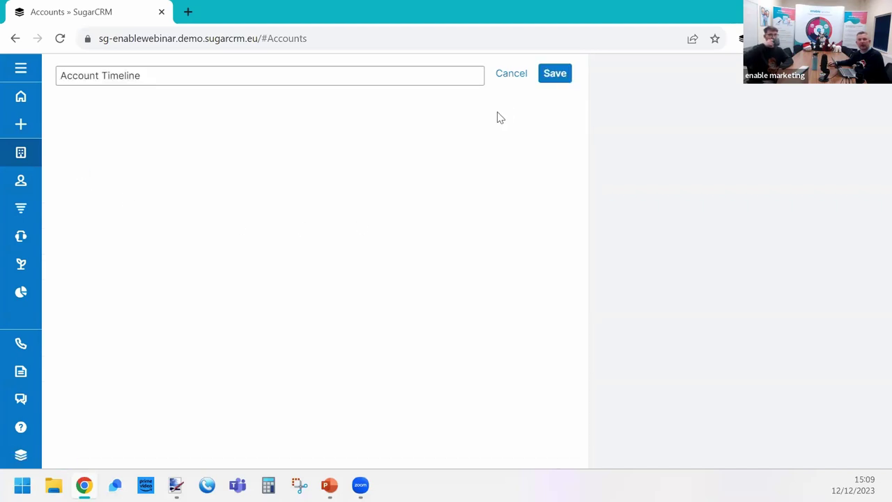
click(544, 75)
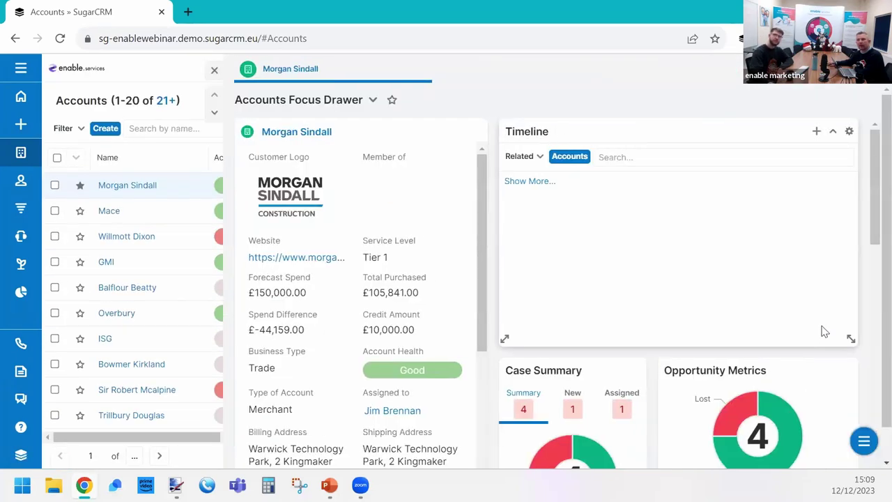
Step: Move the Account Timeline dashlet higher in the Accounts Focus Drawer
scroll(823, 328, down, 10)
scroll(868, 397, down, 6)
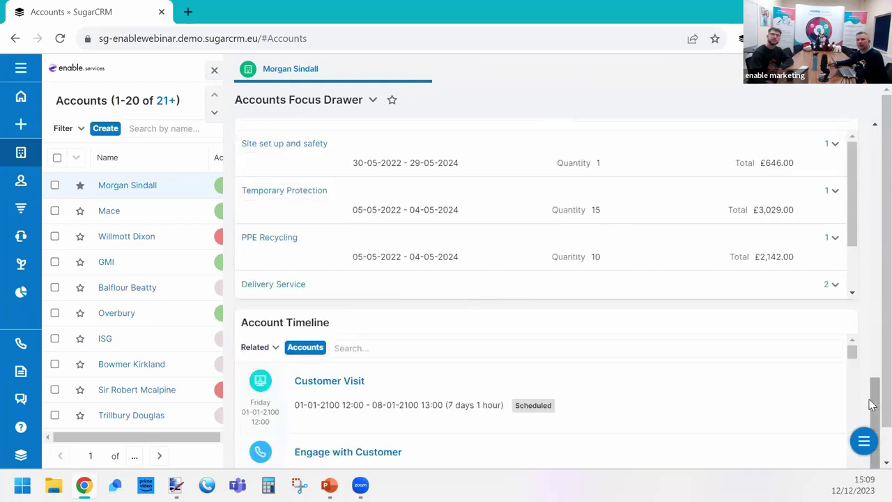
drag(524, 322, 522, 175)
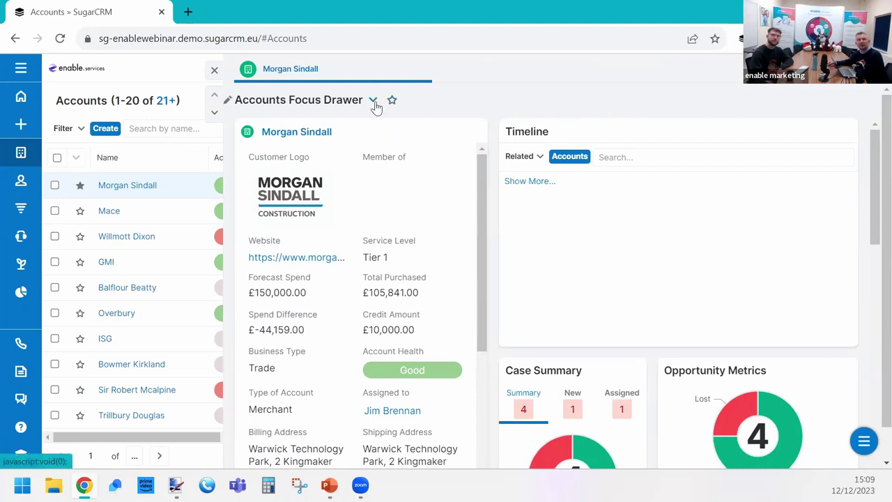
Step: Check the dashboard choices of the Accounts Focus Drawer and close the drawer
click(373, 100)
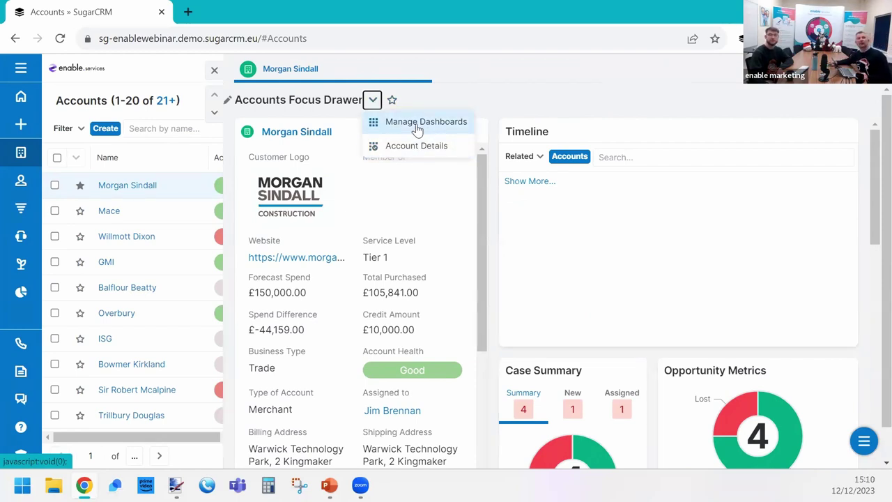
click(461, 98)
click(214, 72)
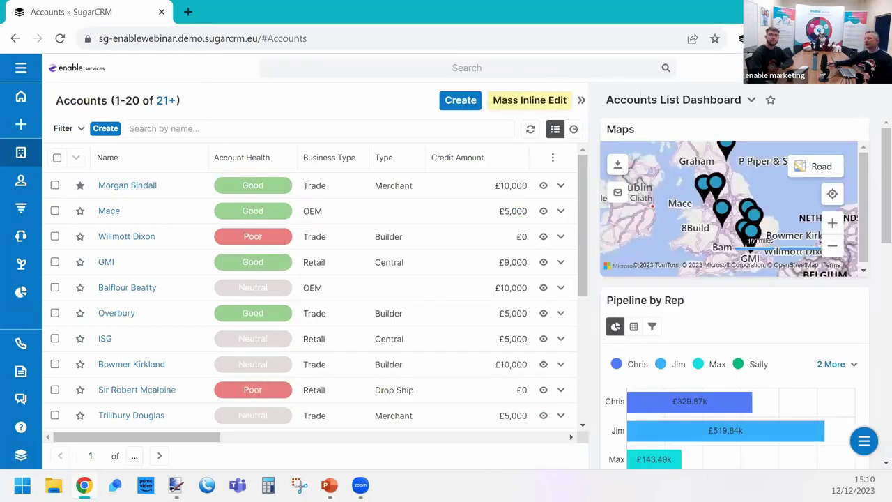
Step: Open the focus drawer of the first listed contact in the Morgan Sindall account record
click(821, 166)
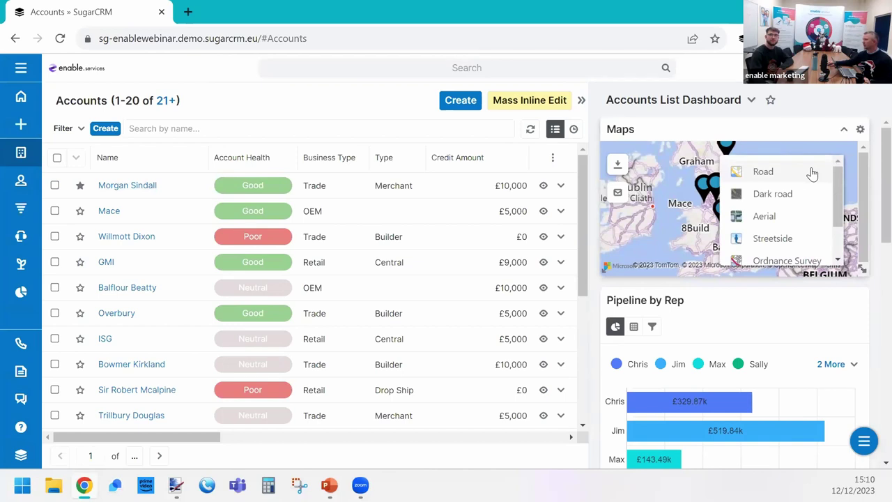
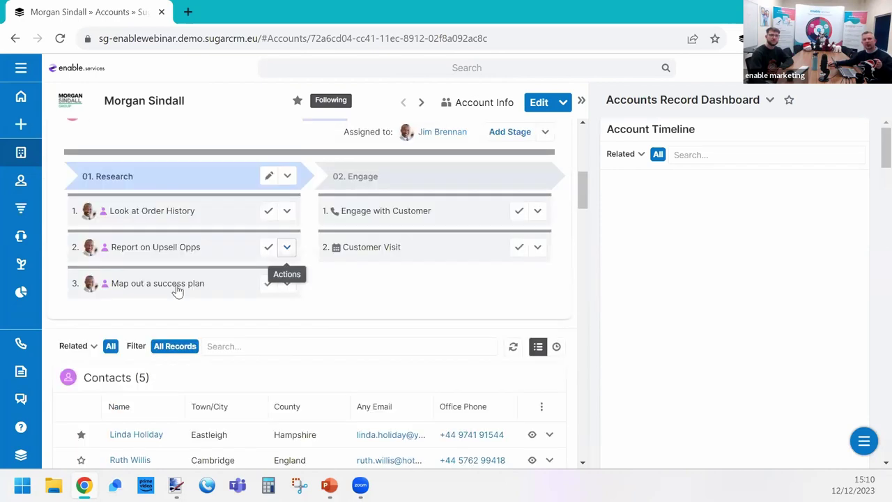
scroll(295, 254, up, 2)
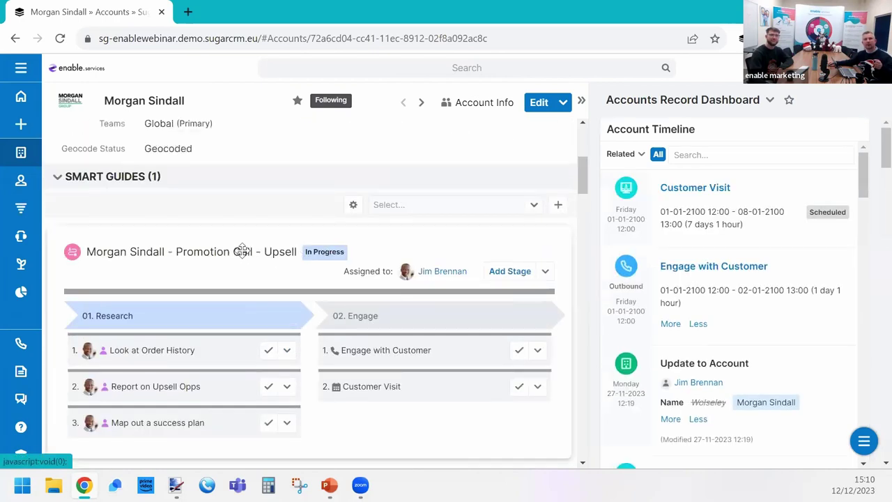
click(262, 254)
scroll(265, 272, down, 4)
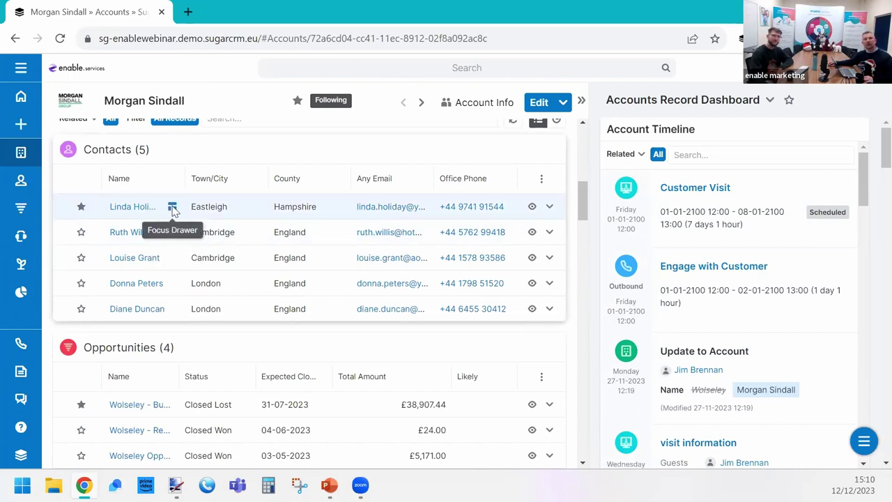
click(173, 208)
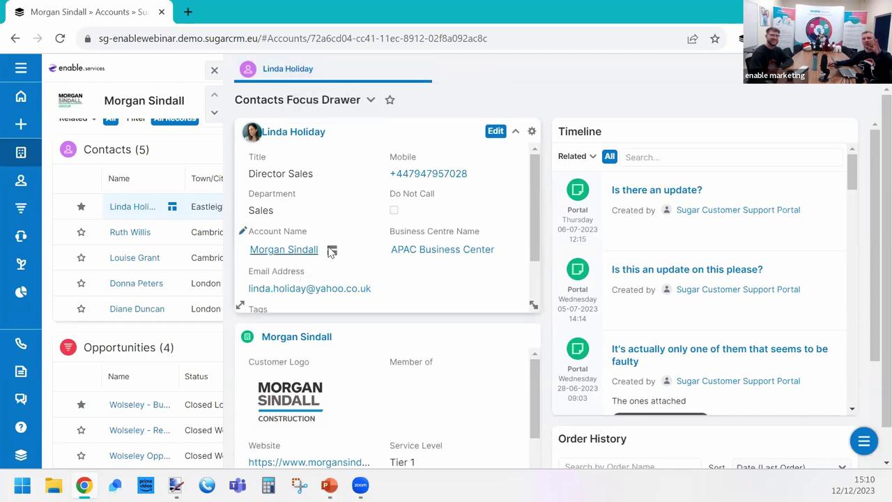
Step: Open the Morgan Sindall account drawer from the contact's drawer and alternate between the two, ending on the contact
click(332, 254)
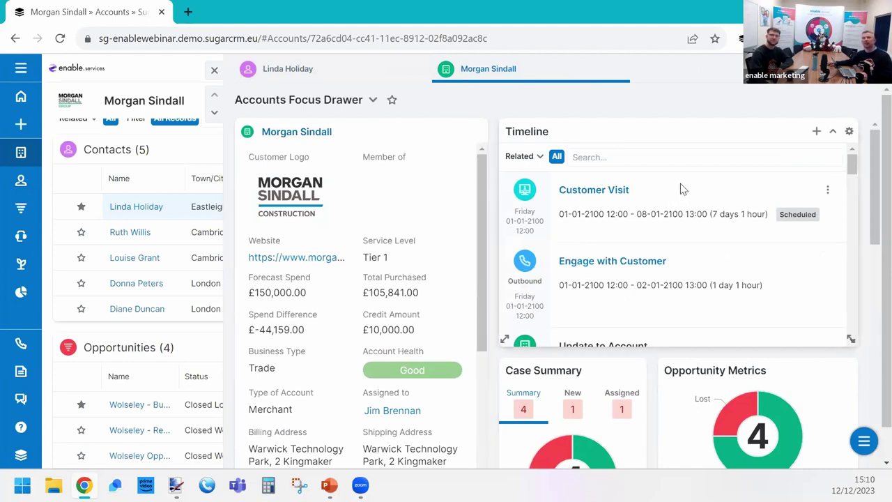
click(358, 74)
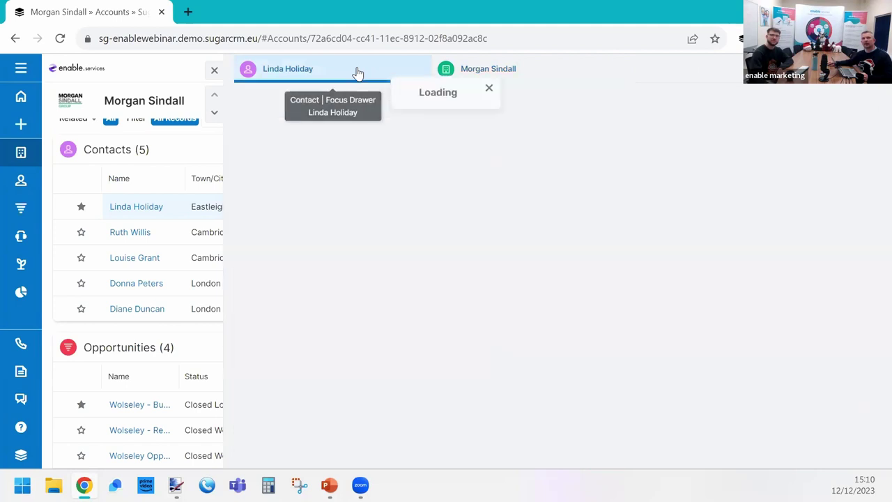
click(496, 73)
click(335, 75)
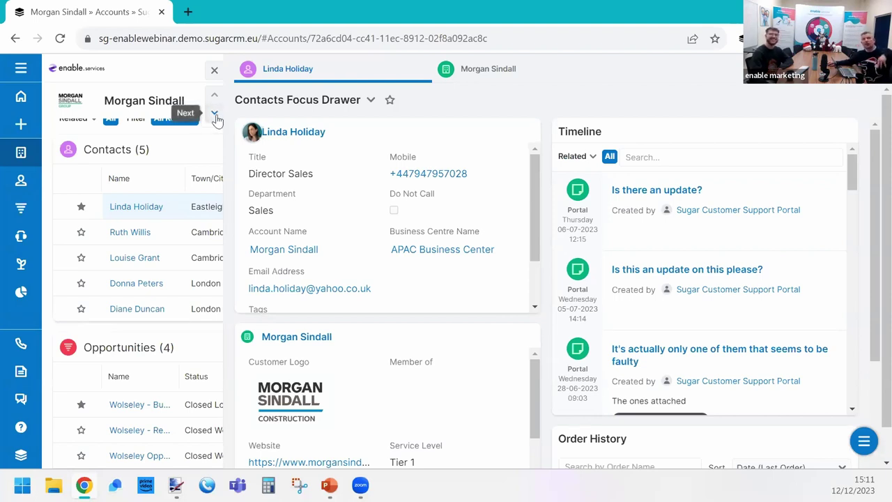
Step: Advance the focus drawer to the next contact and close it to return to the account record
click(215, 114)
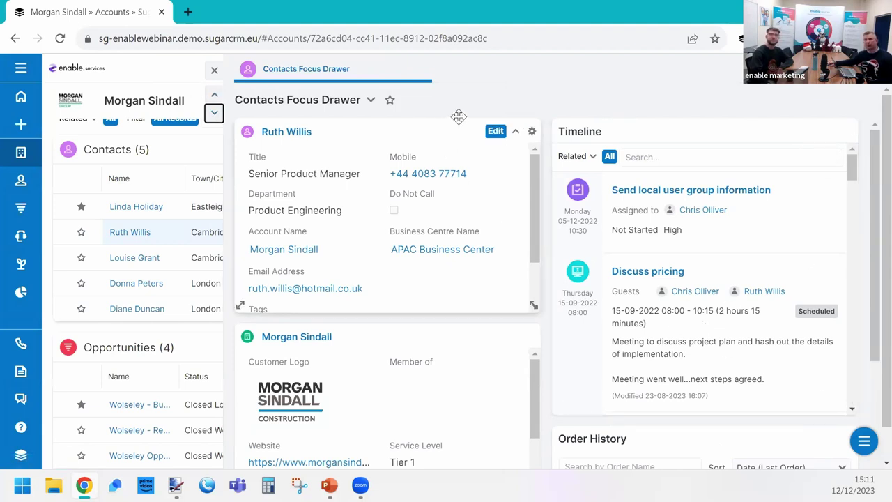
click(214, 70)
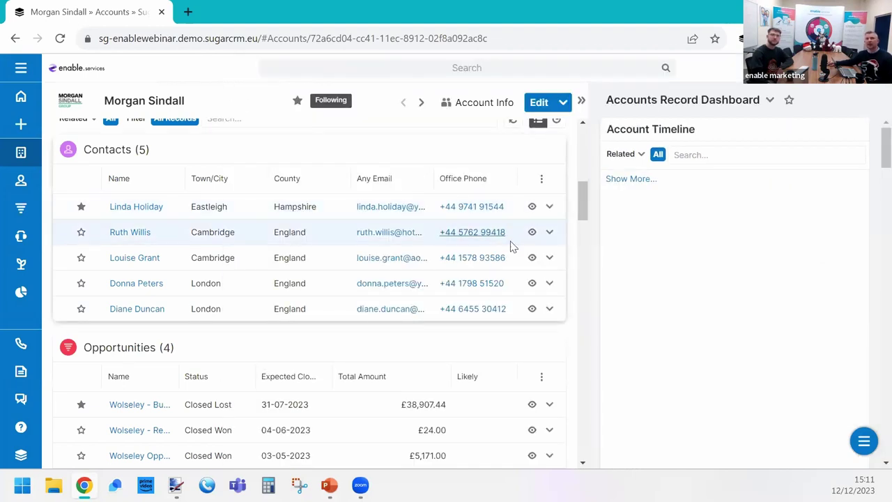
scroll(510, 245, up, 10)
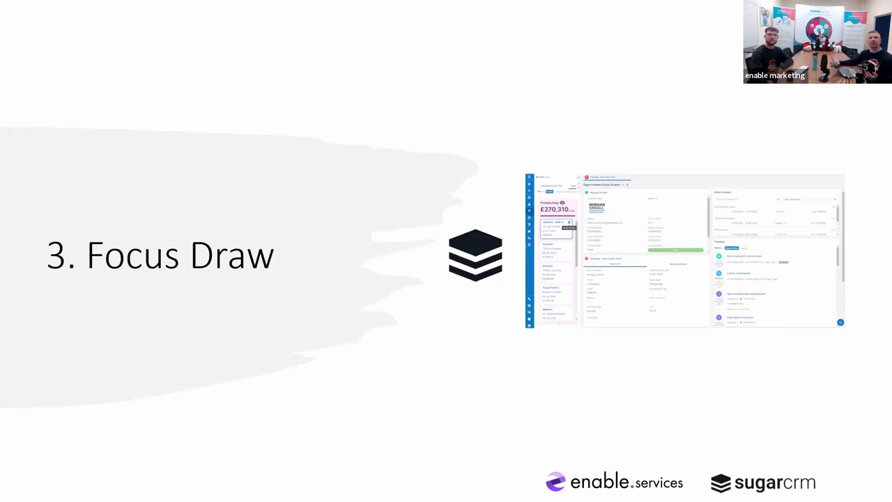
Step: Go from the Reports Dashboards slide to the SugarCRM Management Dashboard and shorten the Pipeline by Rep dashlet slightly
click(371, 327)
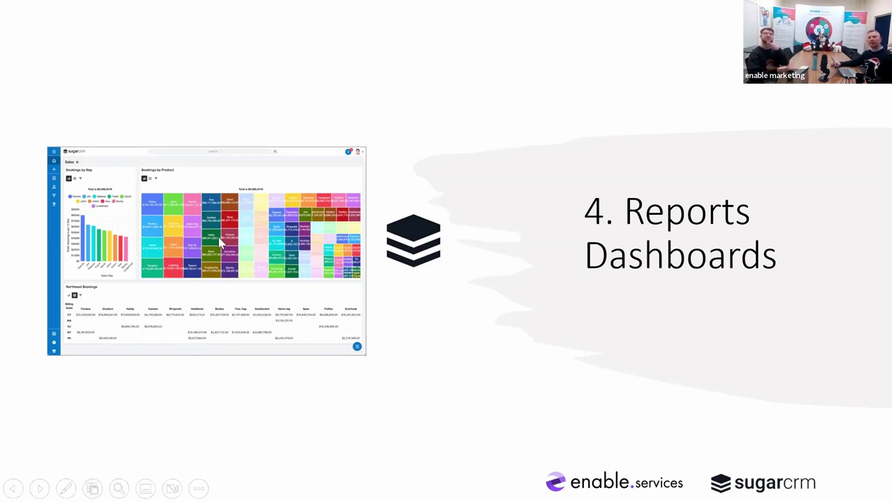
click(412, 247)
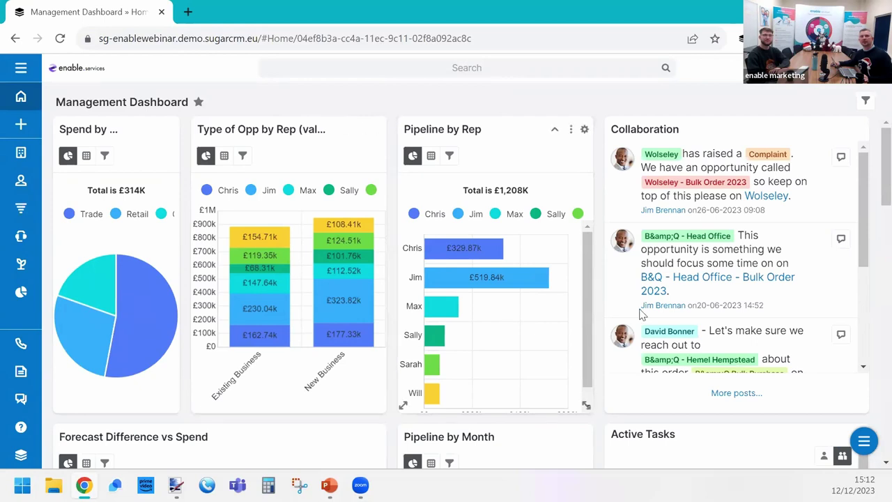
drag(873, 197, 871, 126)
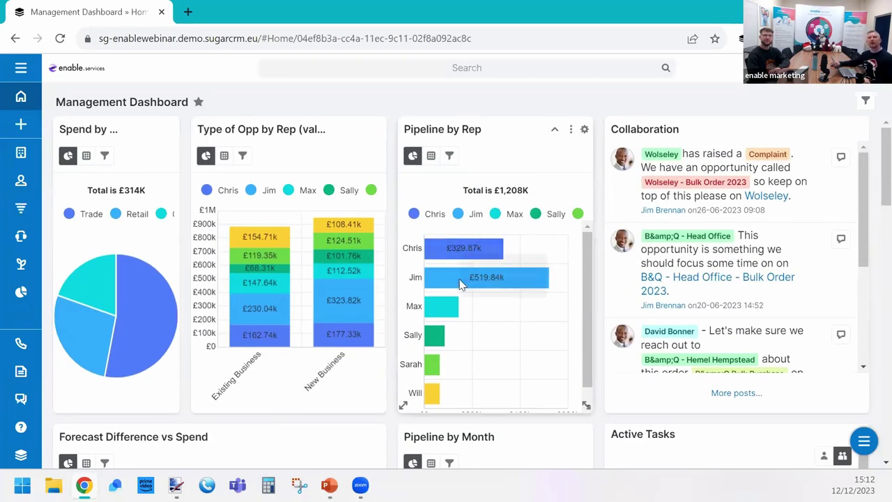
drag(585, 409, 589, 378)
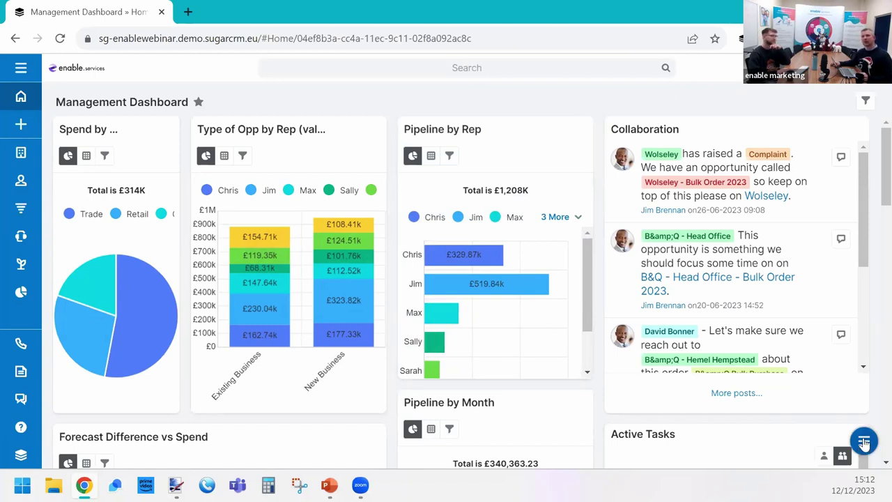
Step: Check the runtime filter of the Type of Opp by Rep dashlet, return to its chart and widen the dashlet over the adjacent column
drag(753, 408, 279, 167)
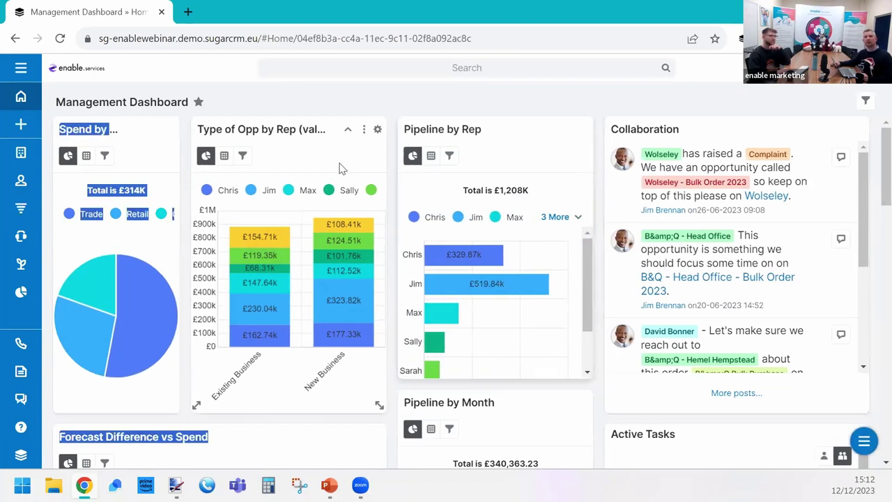
click(242, 157)
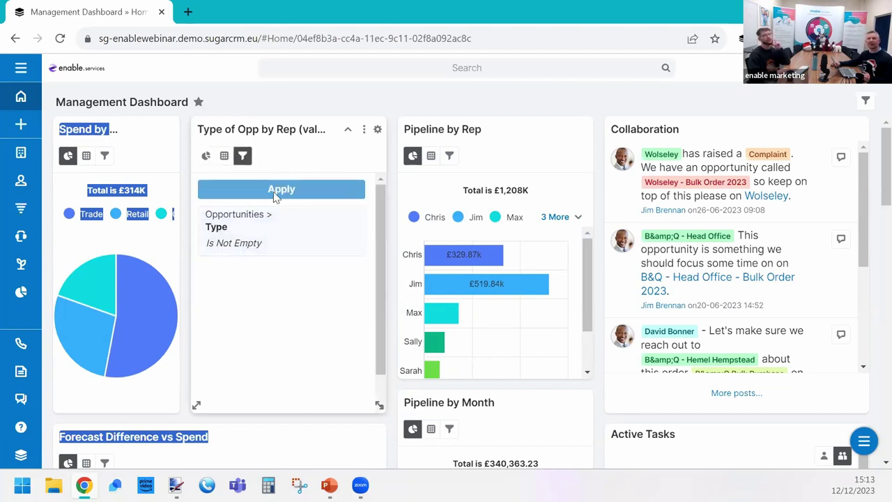
click(205, 155)
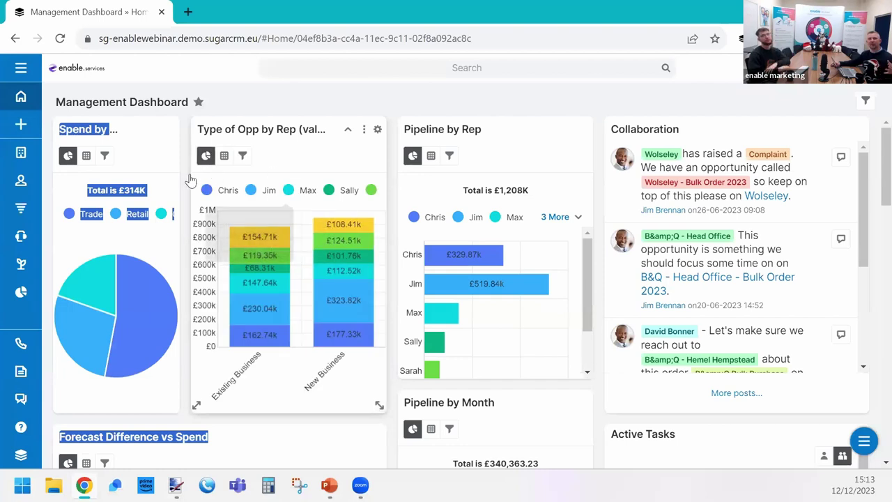
drag(379, 404, 577, 409)
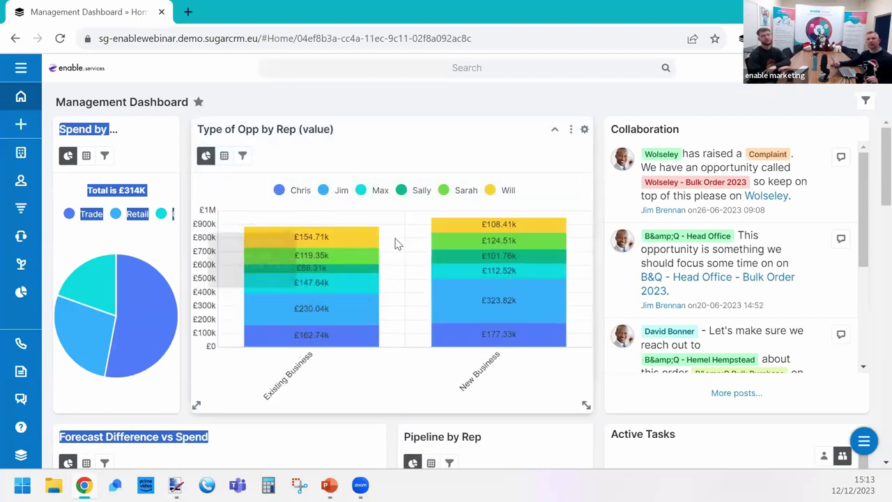
Step: Drill into Sally's New Business segment to see its opportunities and return to the Management Dashboard
click(504, 293)
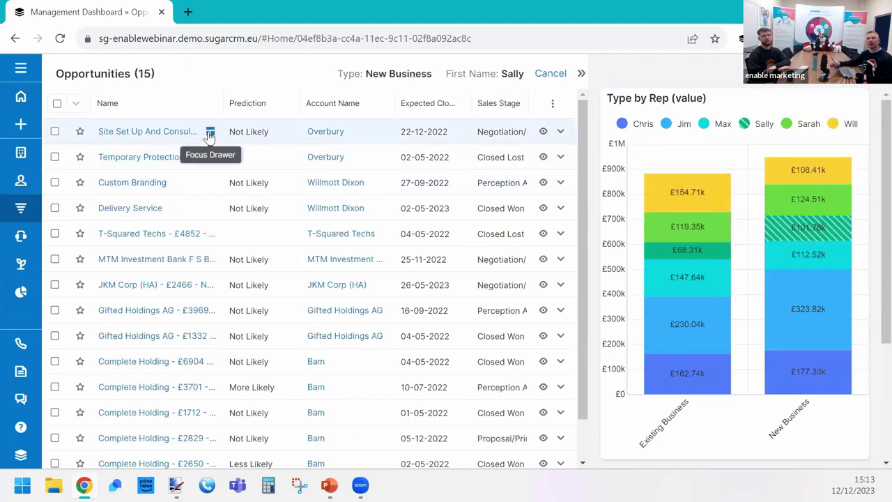
click(551, 74)
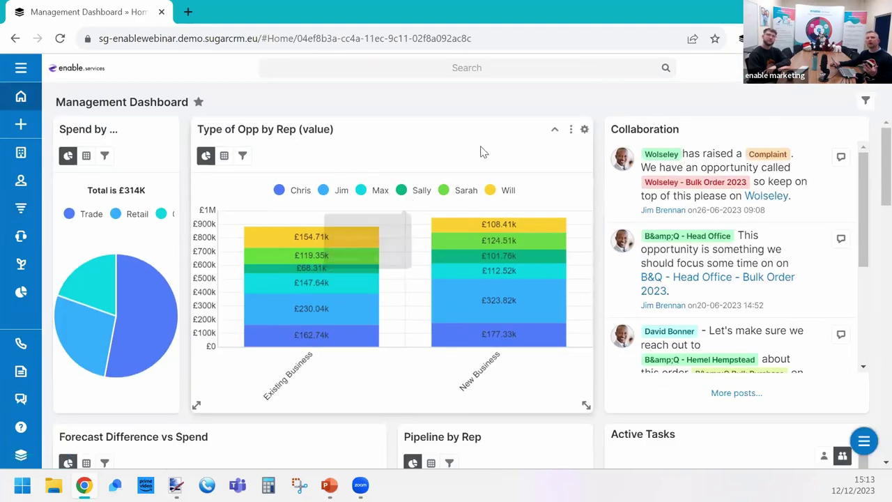
Step: Filter the Type of Opp by Rep dashlet to opportunities whose Type is New Business and apply it
click(244, 158)
click(281, 249)
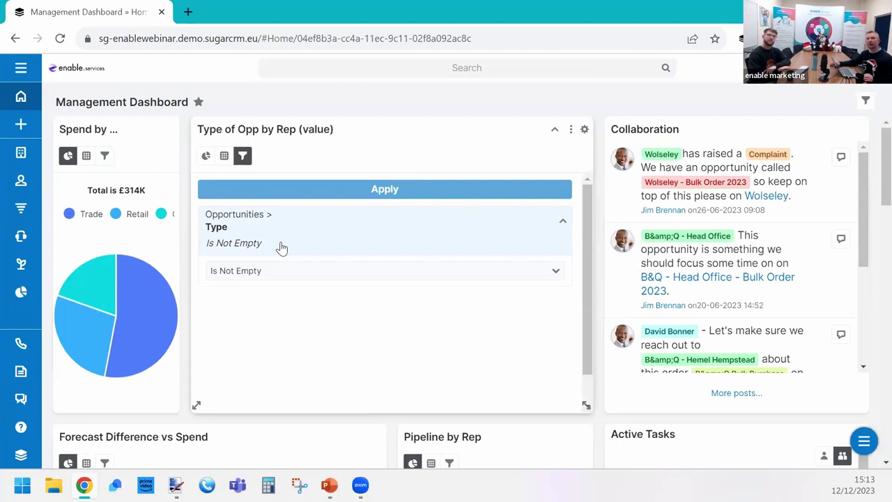
click(270, 276)
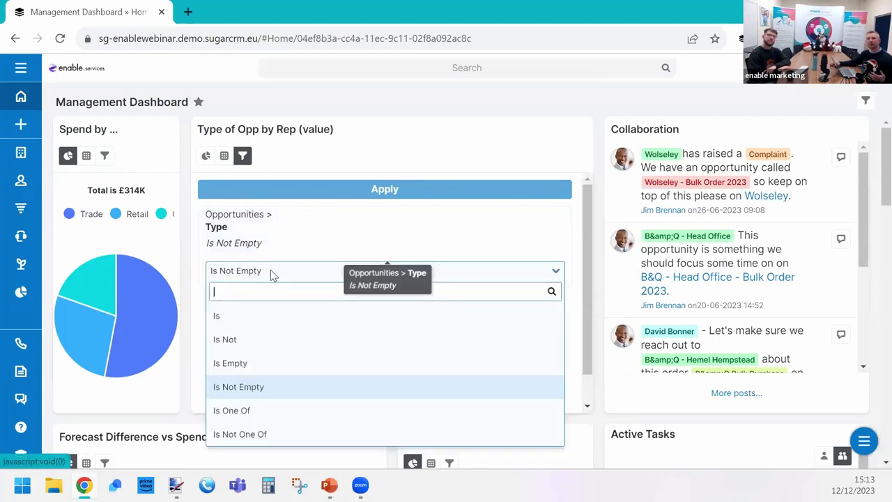
click(282, 322)
click(340, 298)
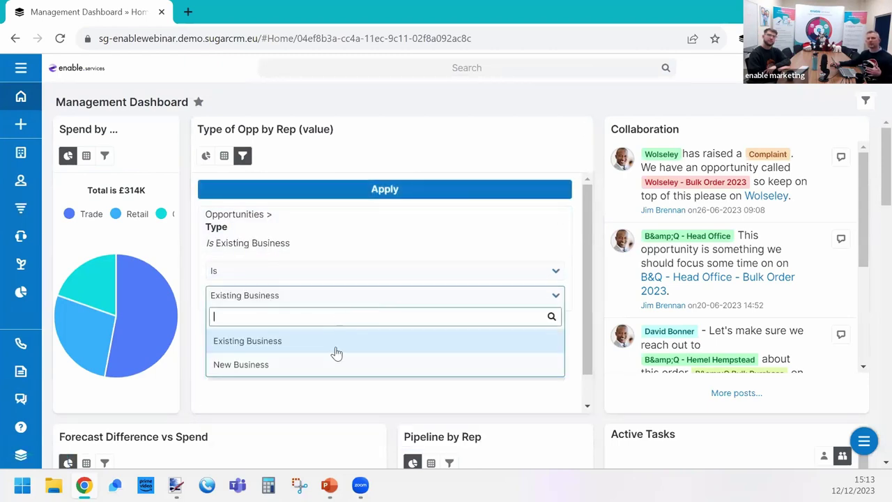
click(328, 365)
click(358, 190)
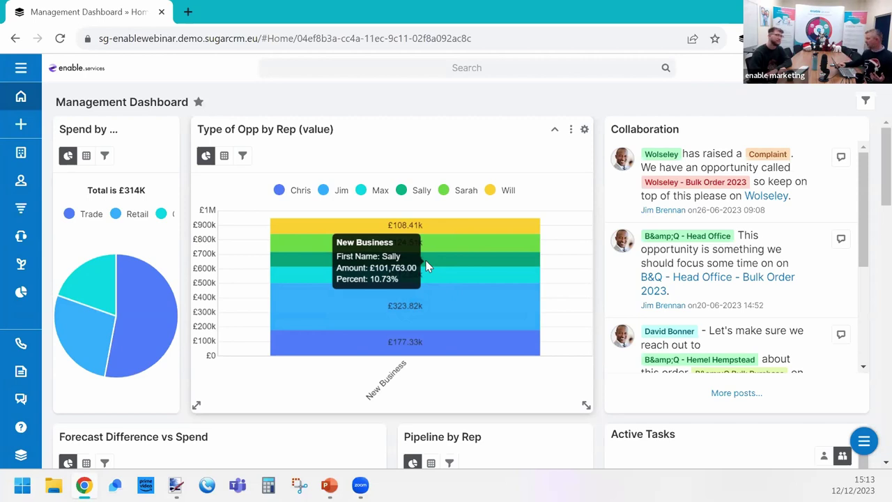
Step: Examine the opportunities behind the Type of Opp by Rep chart as a data table and return to the chart view
click(224, 156)
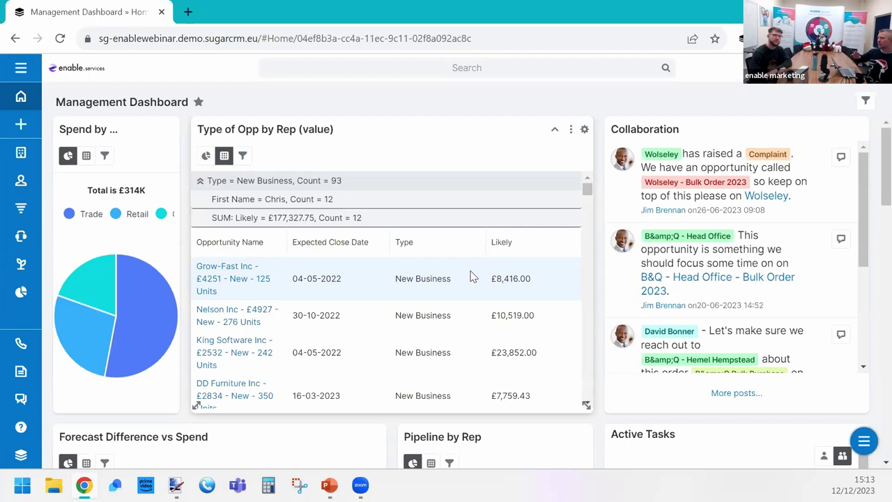
scroll(460, 282, down, 8)
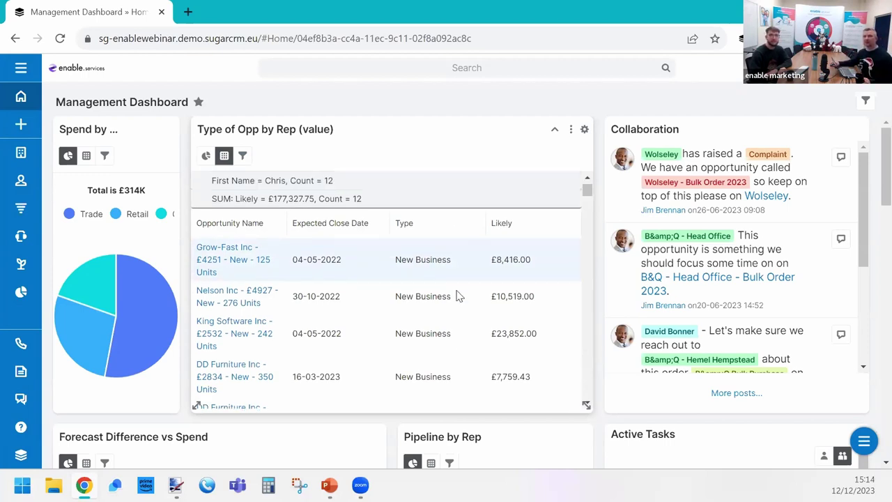
scroll(453, 288, down, 6)
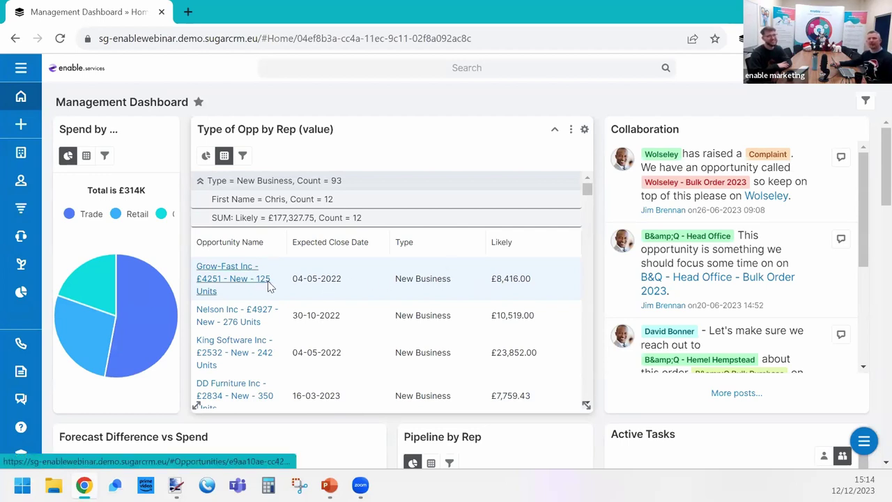
click(206, 156)
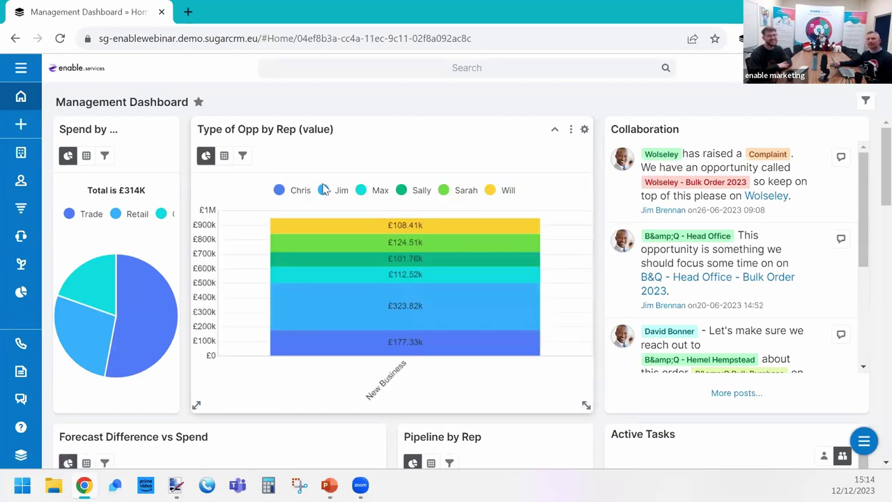
Step: Open the Type of Opp by Rep dashlet for editing and review its default view options
click(584, 129)
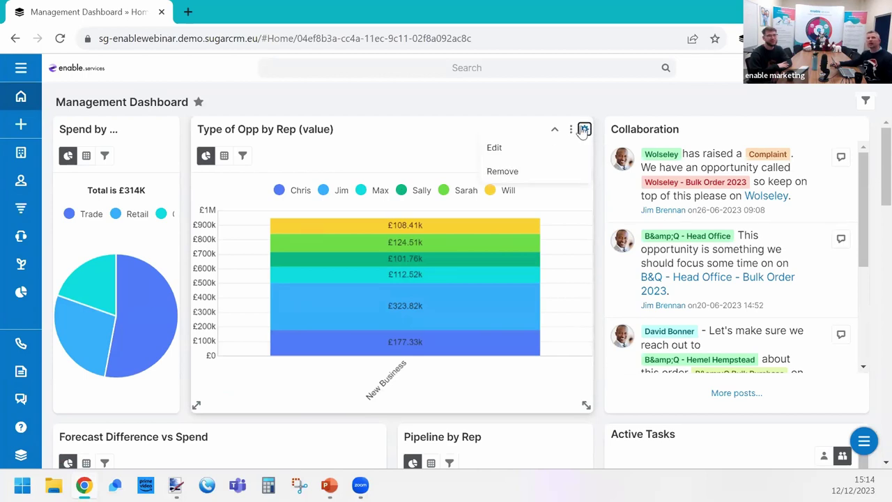
click(519, 153)
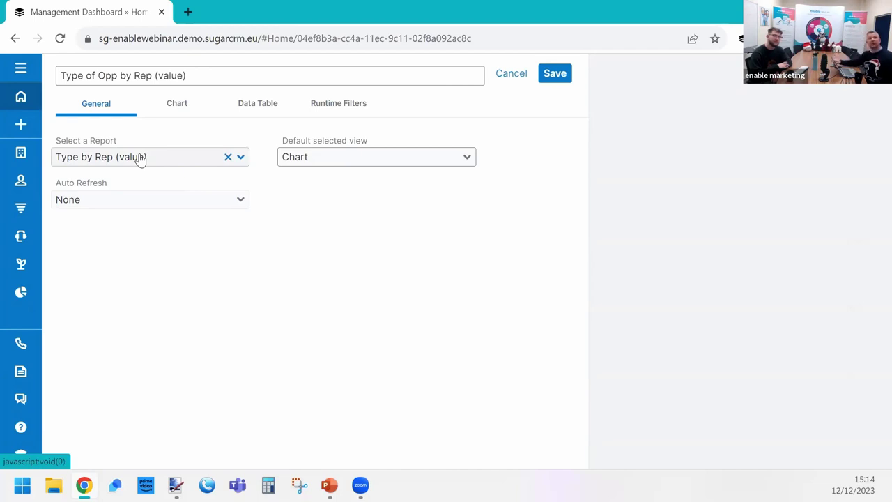
click(352, 163)
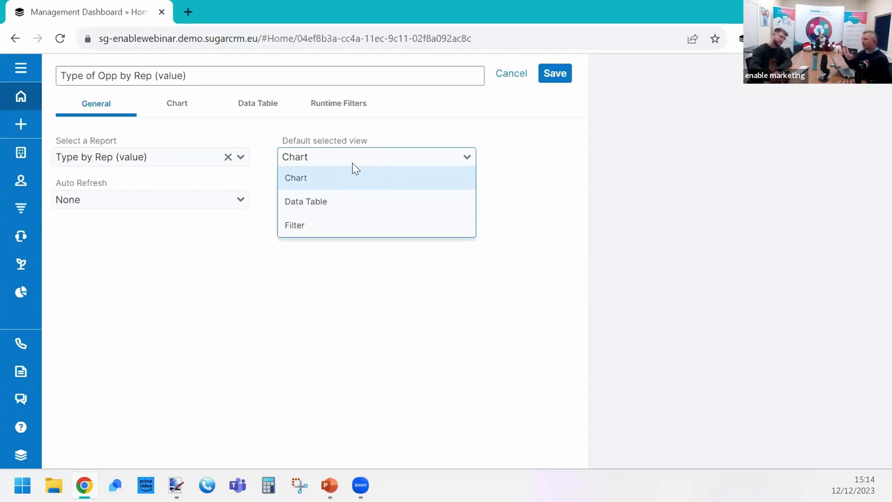
click(174, 109)
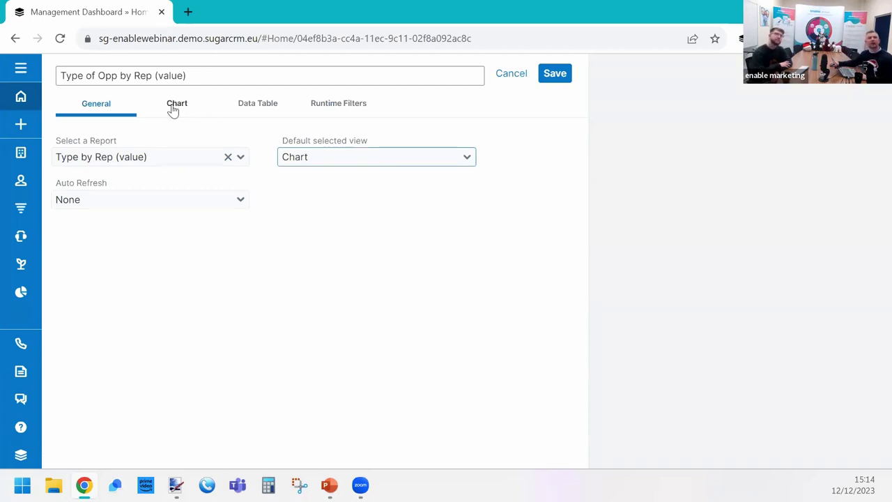
Step: Set the chart's bar value placement to Total and show the total, the x-axis label Type and the y-axis label Count
click(178, 105)
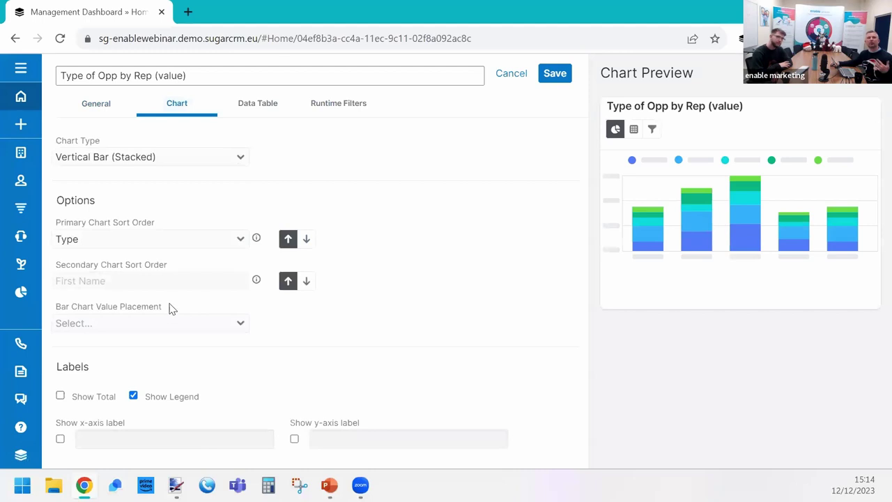
click(159, 328)
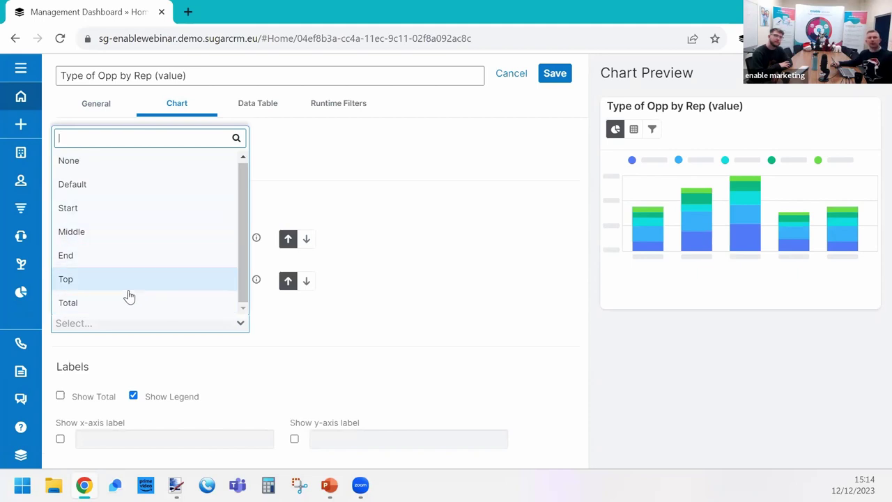
click(80, 308)
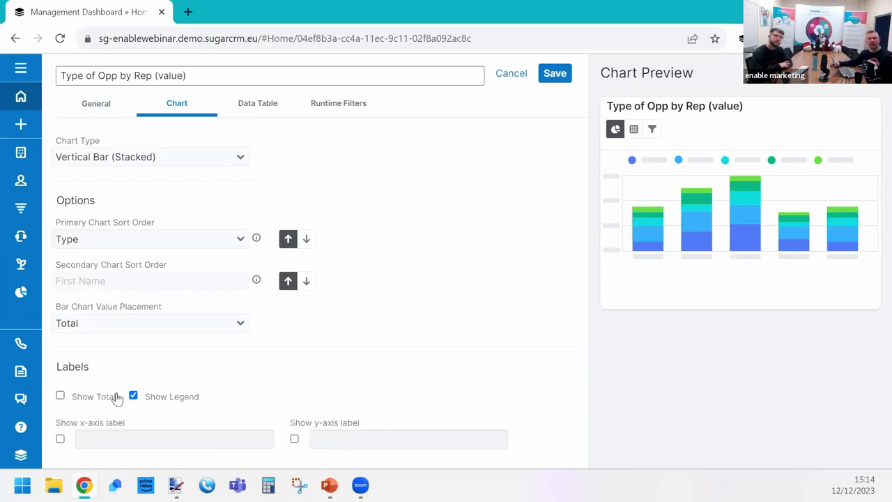
click(60, 396)
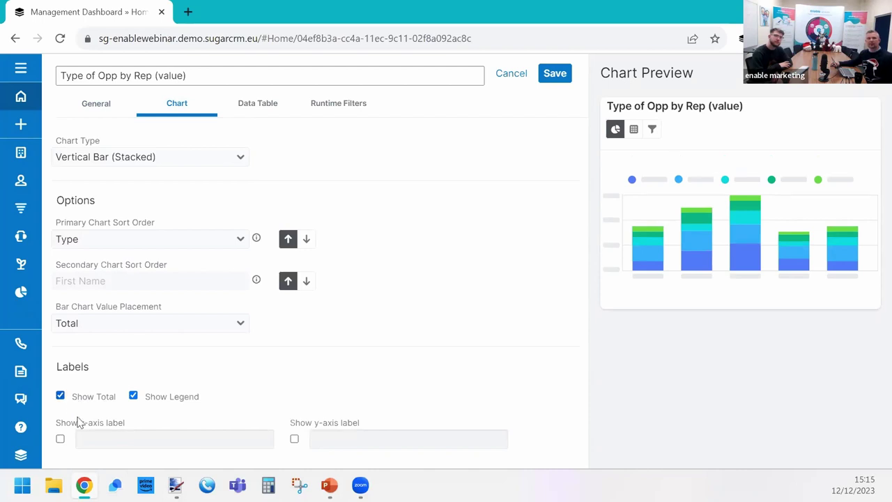
click(60, 439)
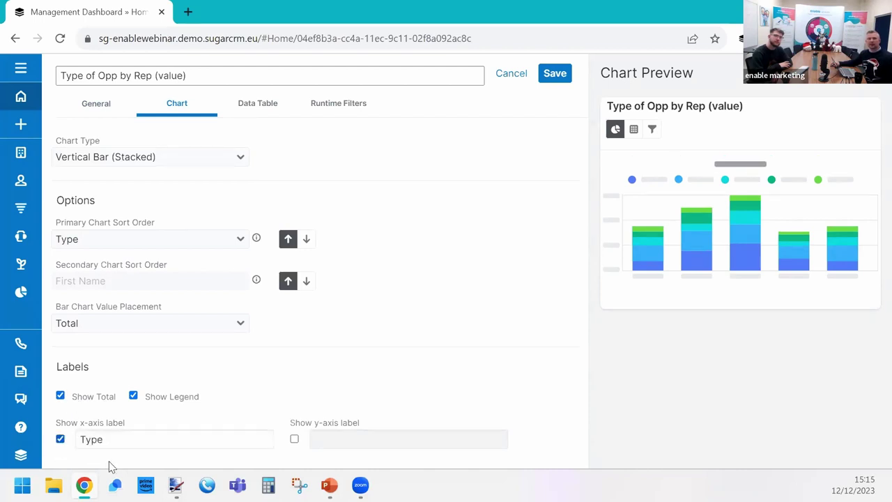
click(294, 439)
click(396, 441)
double_click(311, 439)
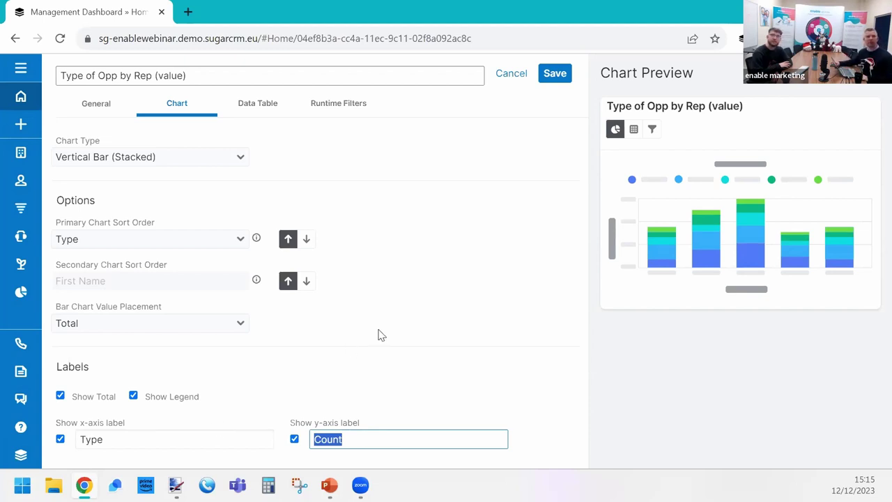
Step: Look through the available chart types for the dashlet, keeping Vertical Bar (Stacked)
click(206, 166)
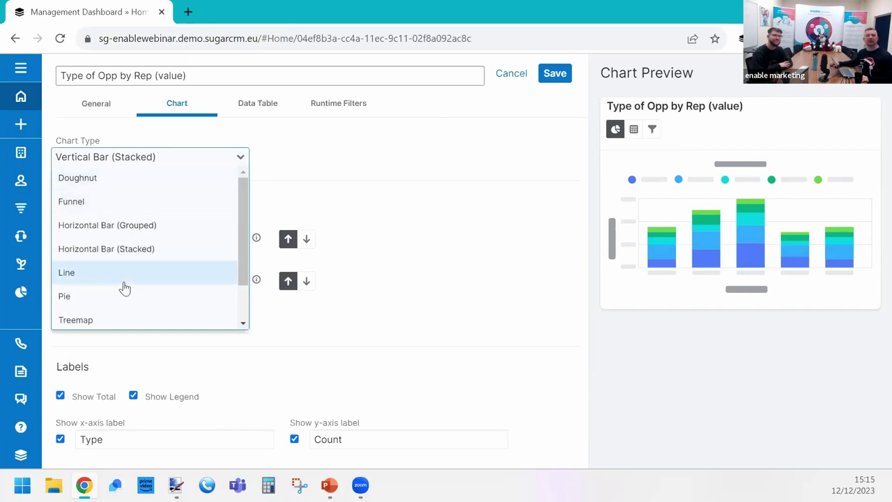
scroll(124, 287, down, 1)
scroll(115, 292, up, 1)
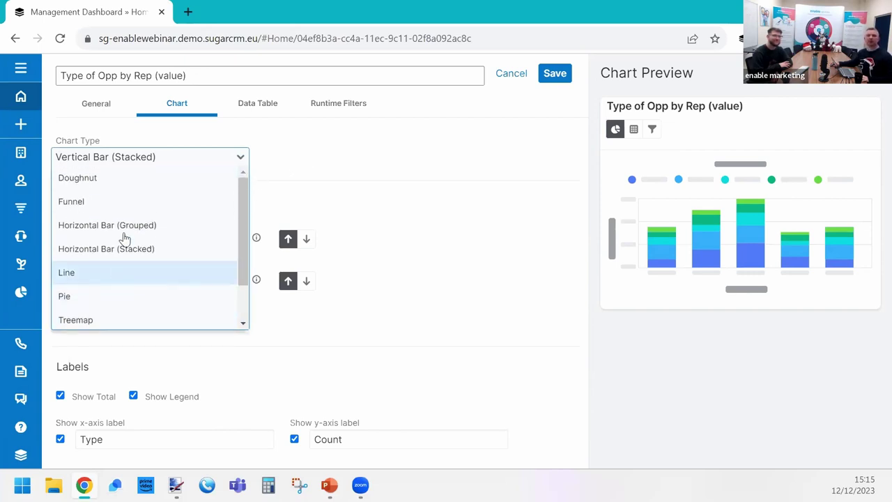
click(257, 120)
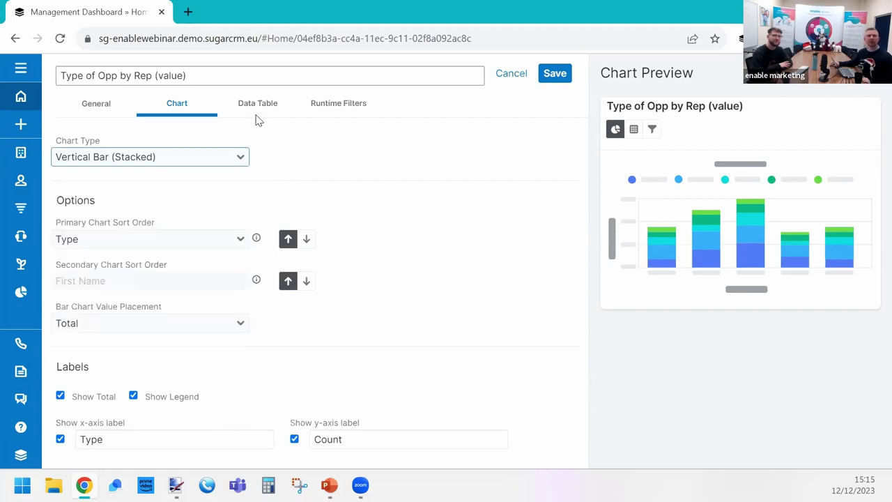
Step: Enable the total record count for the data table, review the runtime filters and save the dashlet
click(256, 112)
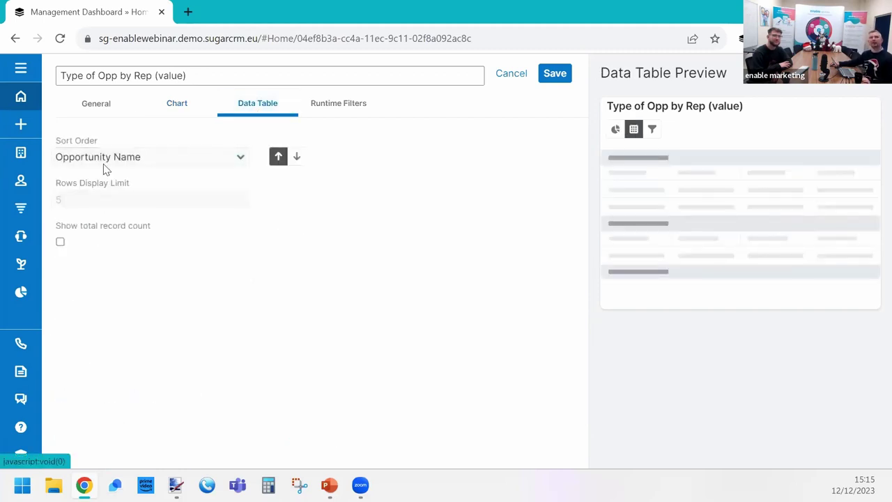
click(60, 243)
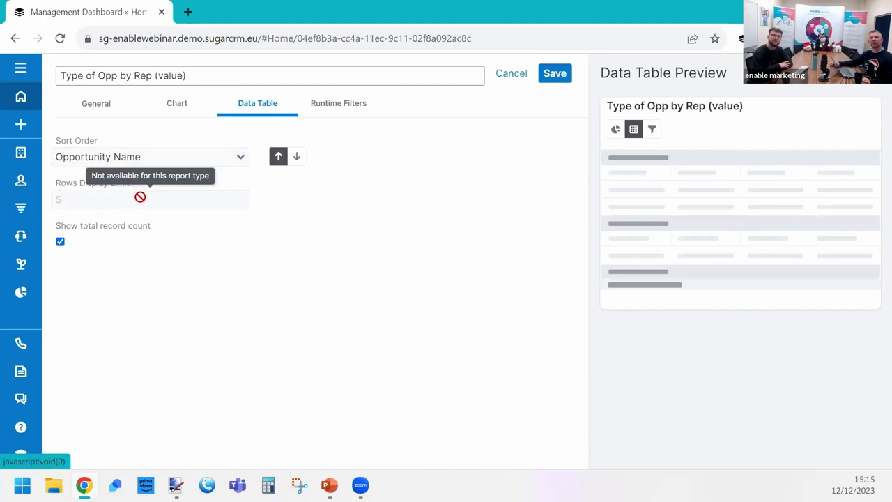
click(201, 160)
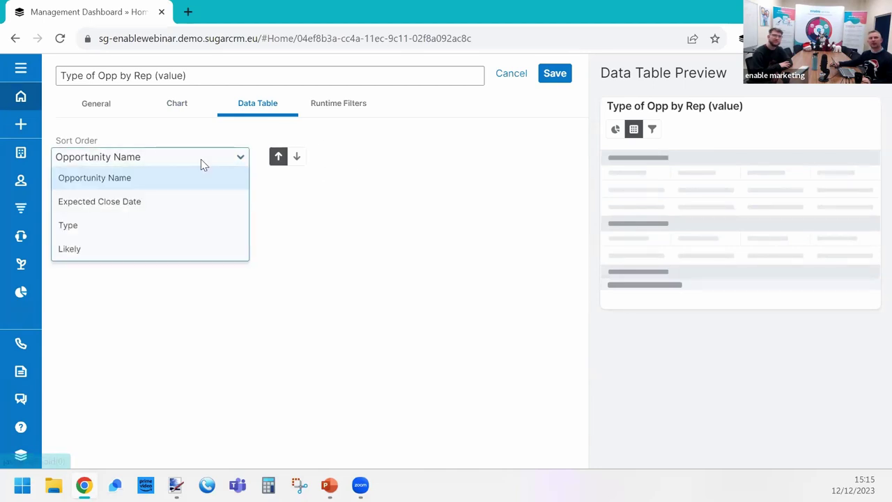
click(338, 108)
click(339, 106)
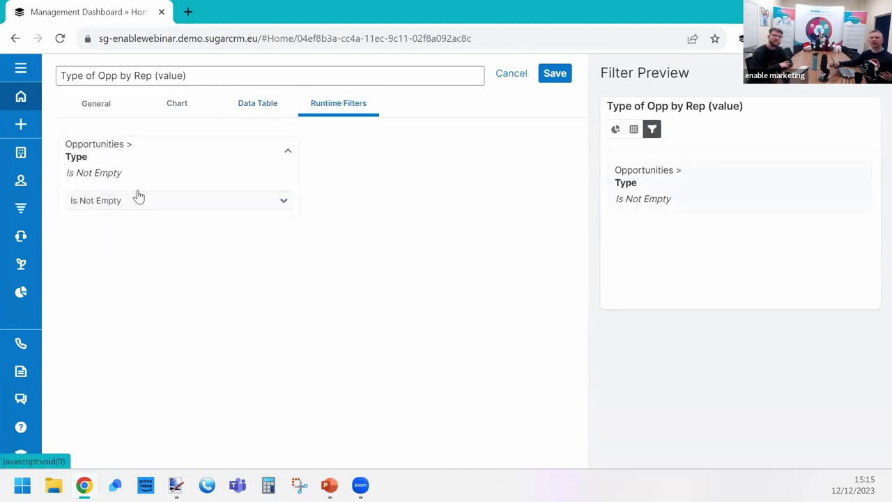
click(558, 78)
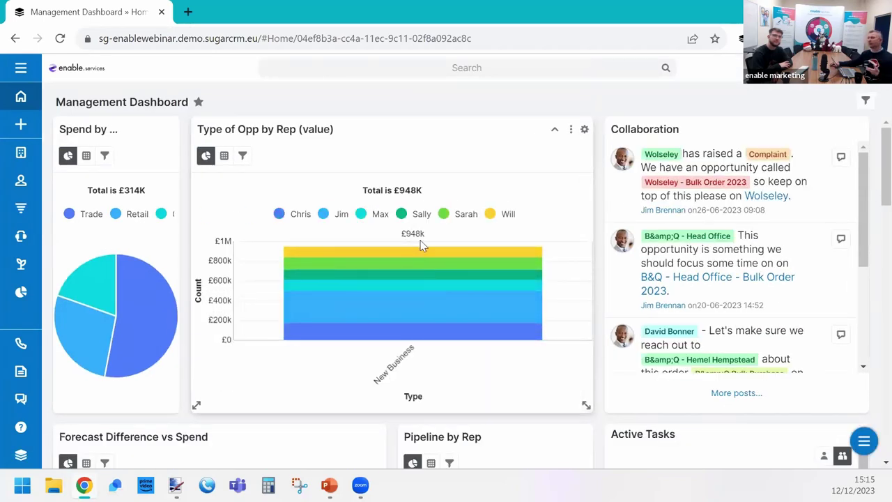
Step: Reset the Type of Opp by Rep dashlet's runtime filter to chart both Existing Business and New Business
click(242, 155)
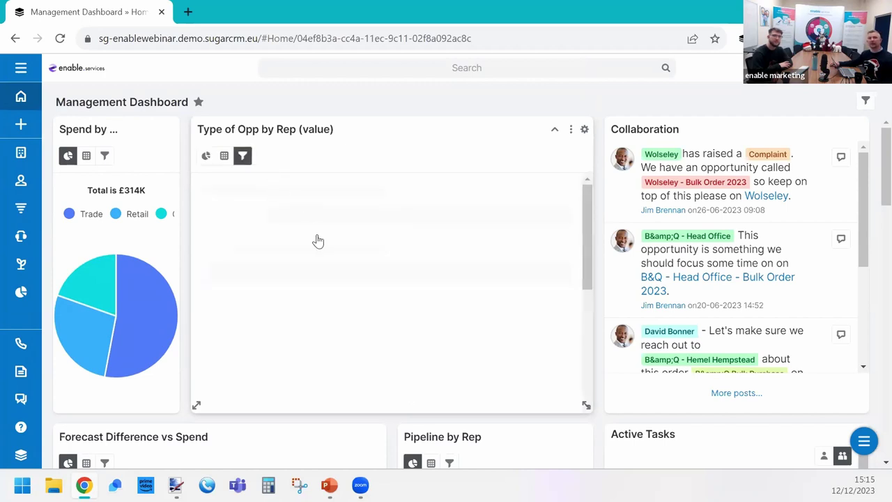
click(571, 128)
click(520, 171)
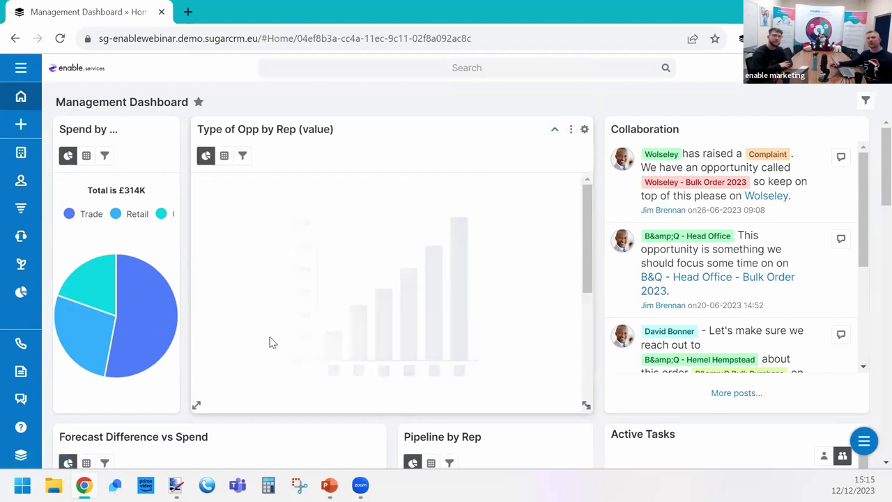
mouse_move(374, 327)
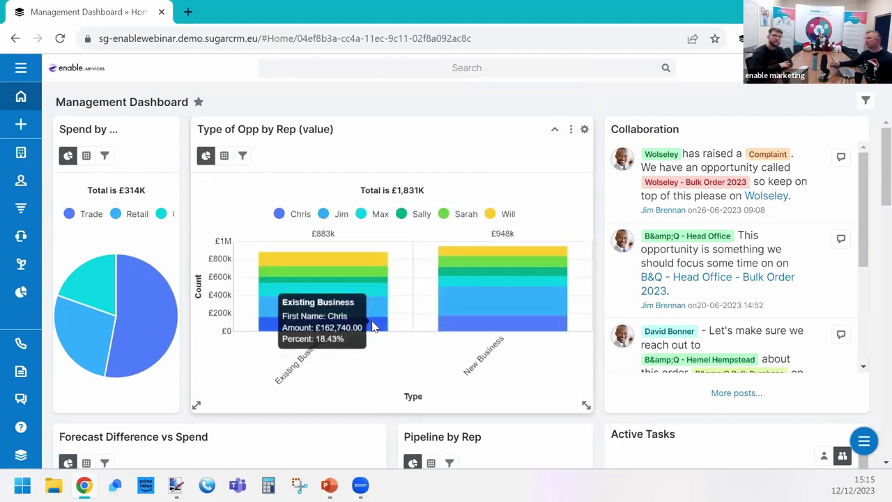
Step: Hide the last three reps' series in the Type of Opp by Rep chart and restore them
click(496, 214)
click(444, 214)
click(404, 216)
click(453, 223)
click(503, 214)
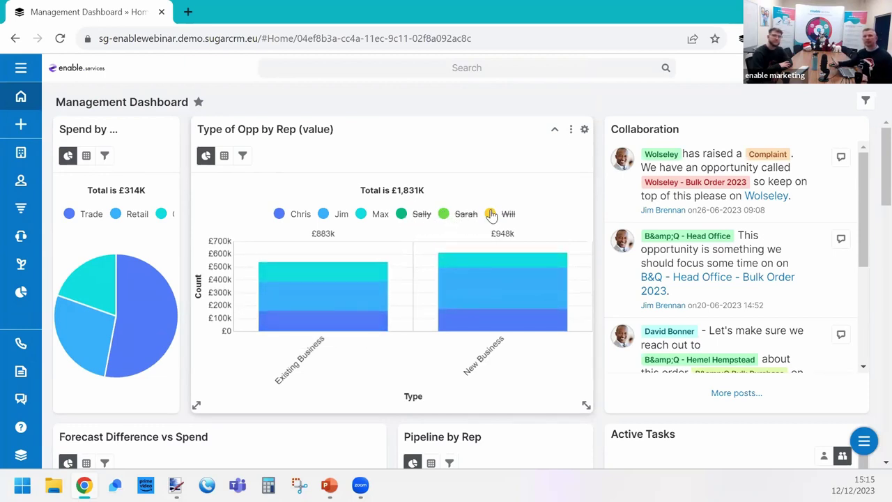
click(423, 216)
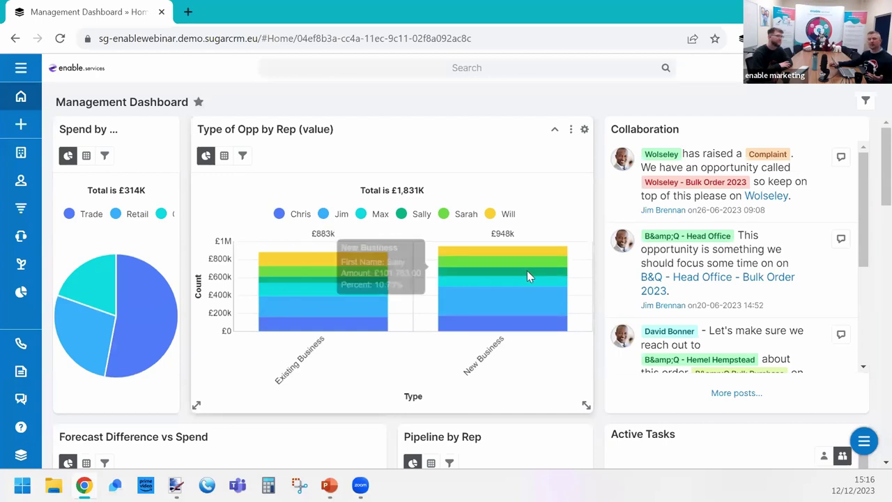
Step: Create a new home dashboard titled "Webinar Dashboard" and save it
click(34, 98)
click(67, 85)
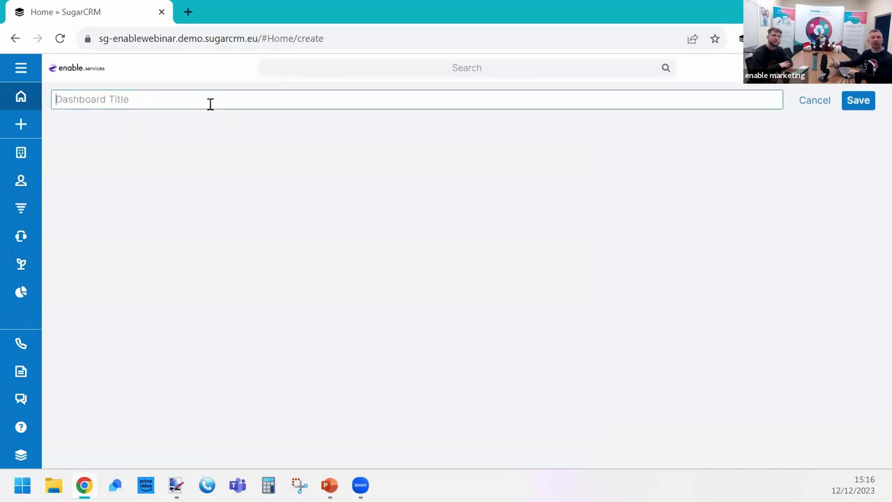
text(Webinar Dashboard)
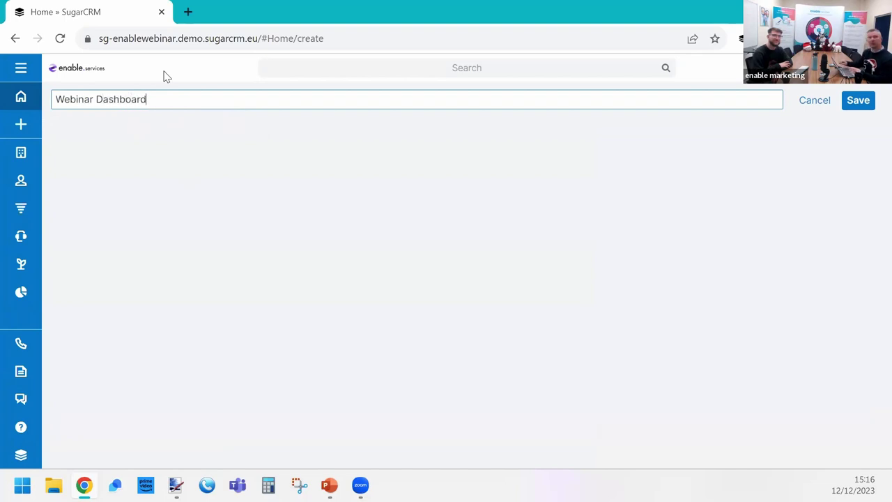
click(869, 99)
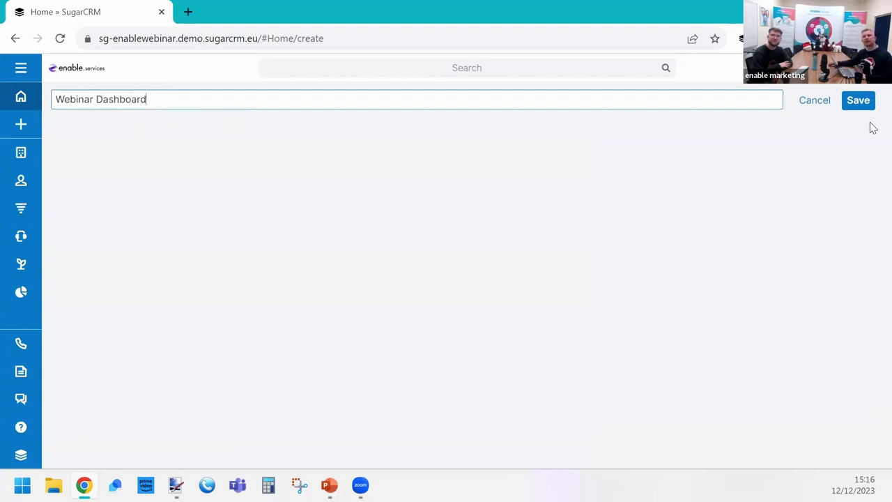
Step: Start adding a Report Dashlet to the Webinar Dashboard from the list of available dashlets
click(864, 441)
click(855, 410)
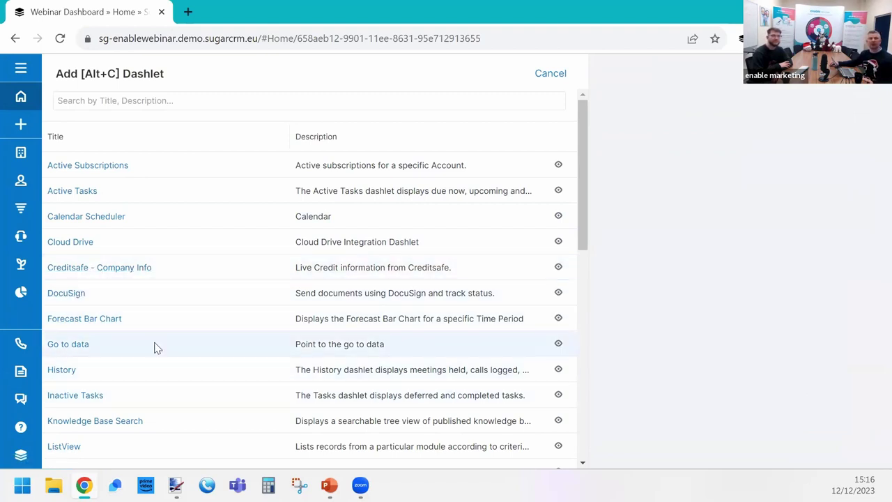
scroll(159, 346, down, 1)
scroll(140, 363, down, 1)
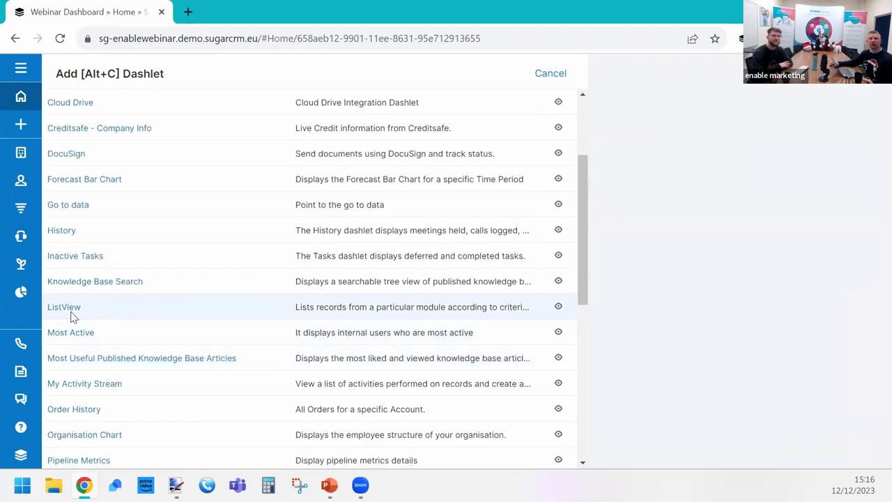
scroll(87, 342, down, 4)
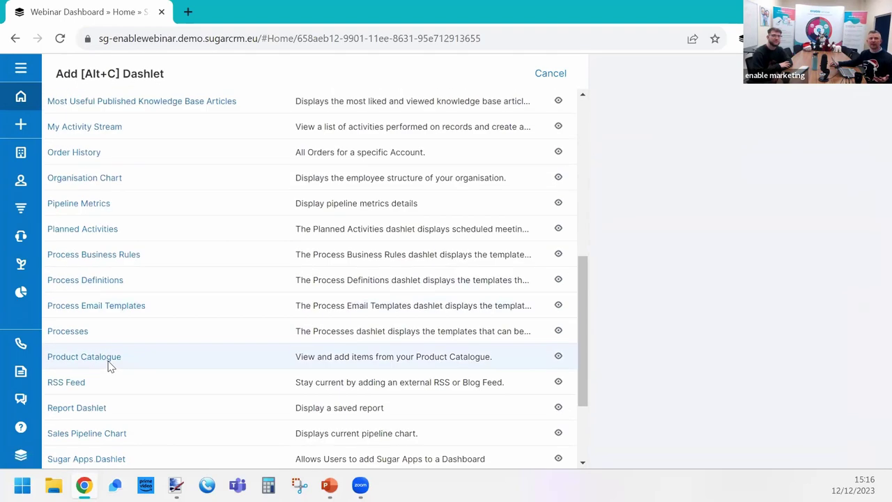
scroll(112, 361, down, 1)
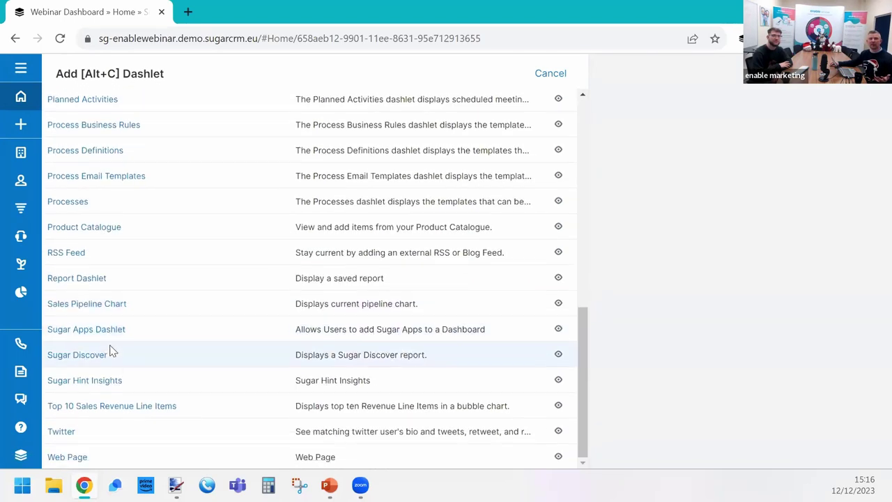
click(78, 279)
Step: Base the dashlet on the Type of Account Spend report, show the chart legend and save the dashlet
click(138, 156)
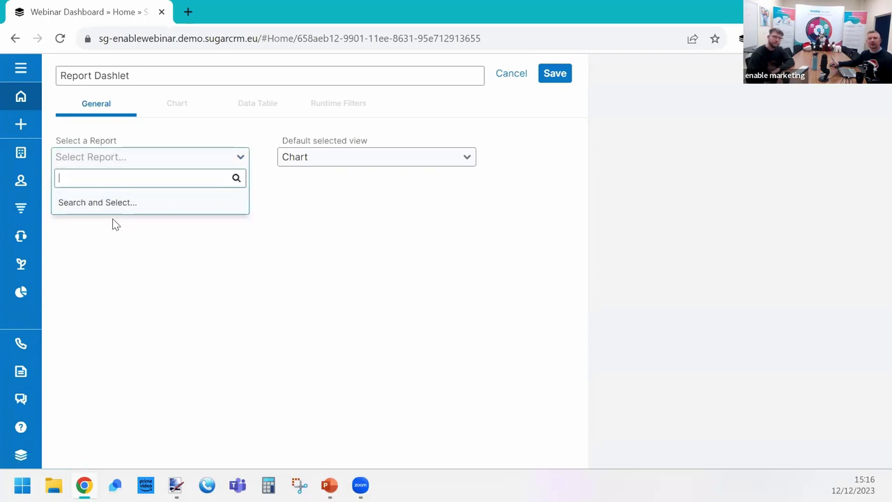
click(111, 206)
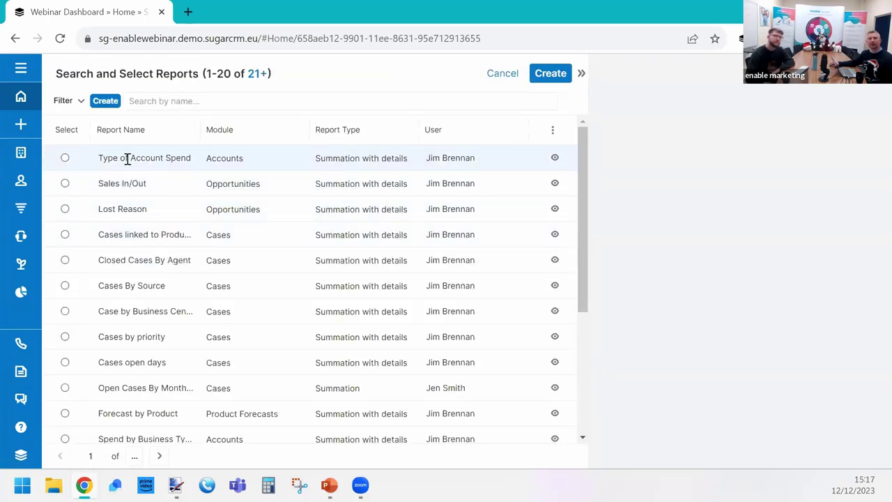
click(126, 158)
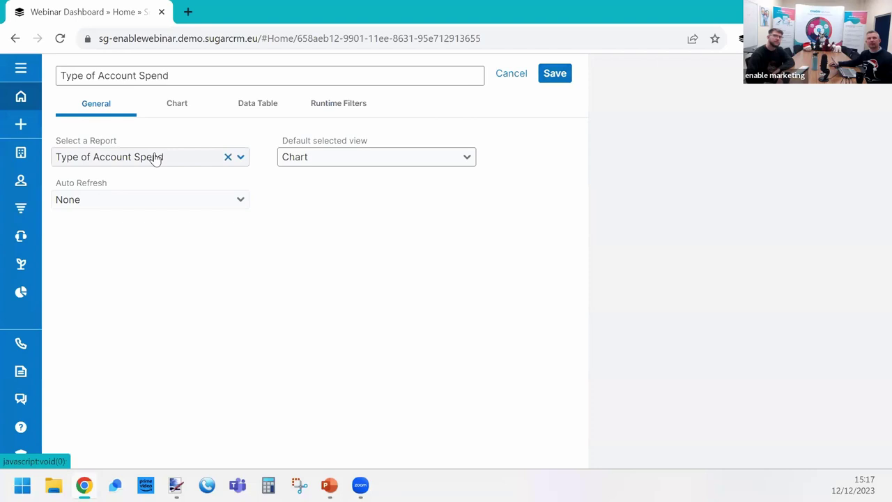
click(195, 113)
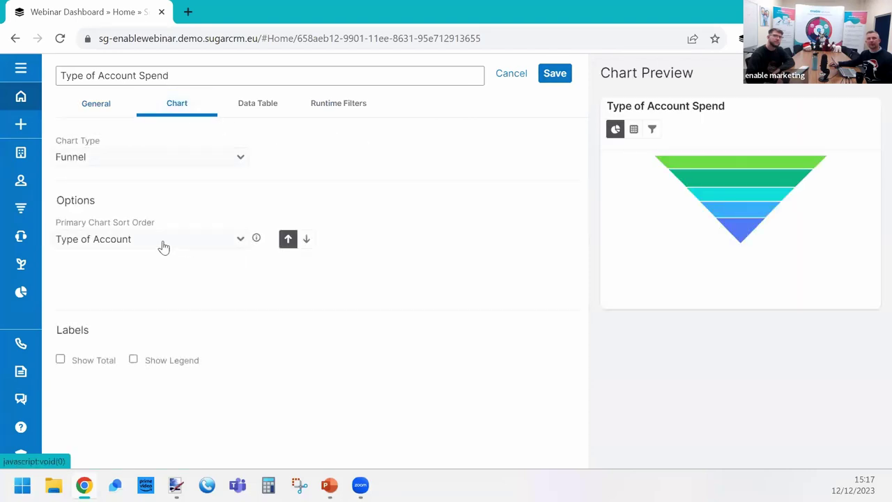
click(162, 360)
click(552, 74)
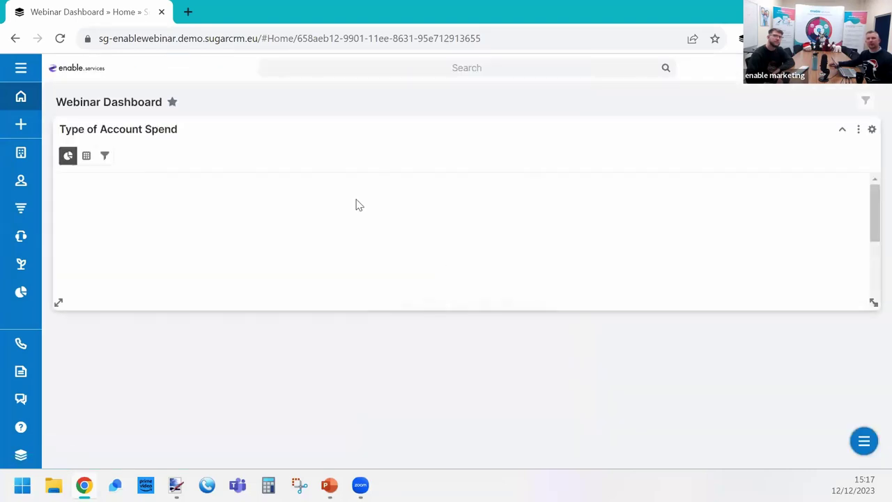
Step: Resize the Type of Account Spend dashlet to about a quarter of the dashboard's width and expand its remaining legend entries
drag(871, 305, 253, 362)
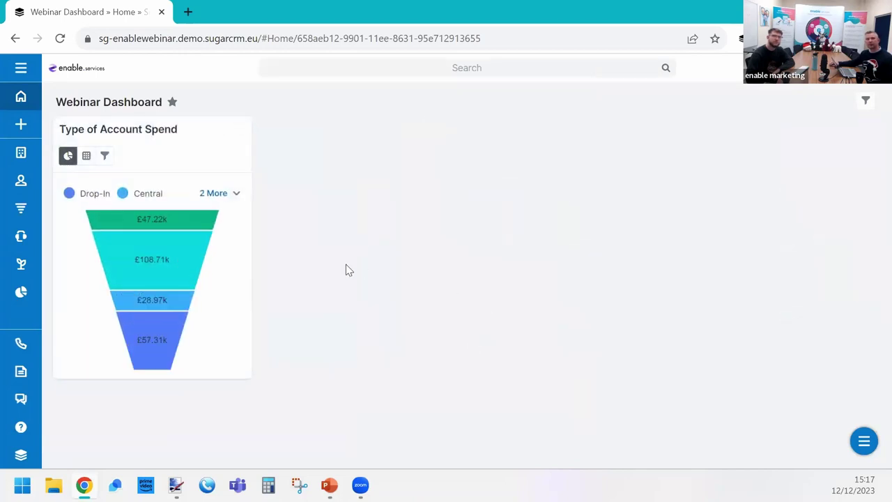
click(233, 197)
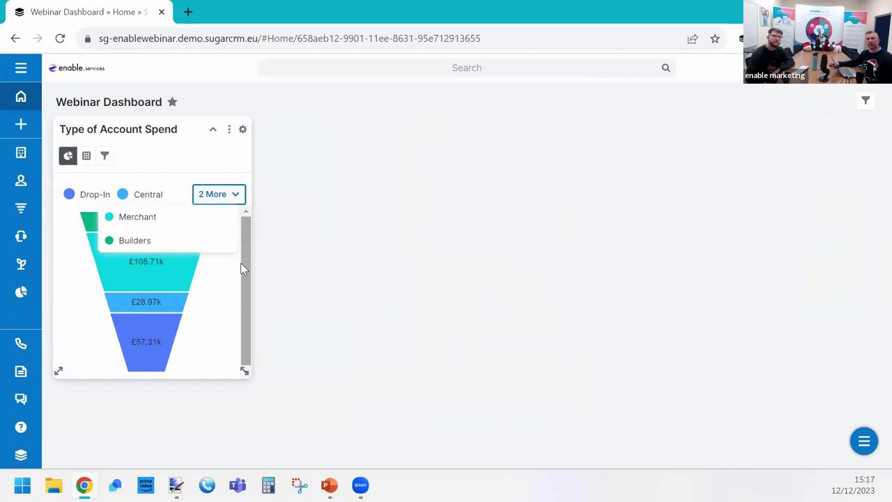
Step: Review the Type of Account Spend dashlet's runtime filters and data table, and return to its chart view
click(104, 156)
click(87, 157)
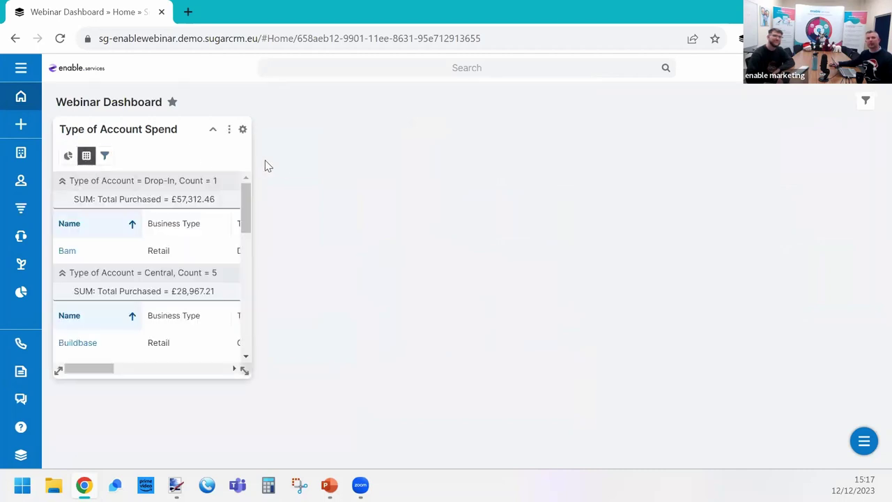
click(235, 369)
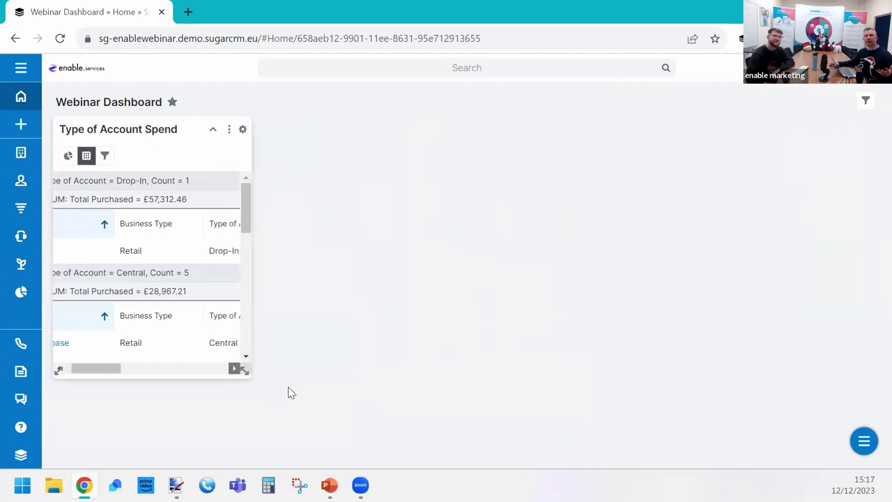
click(68, 155)
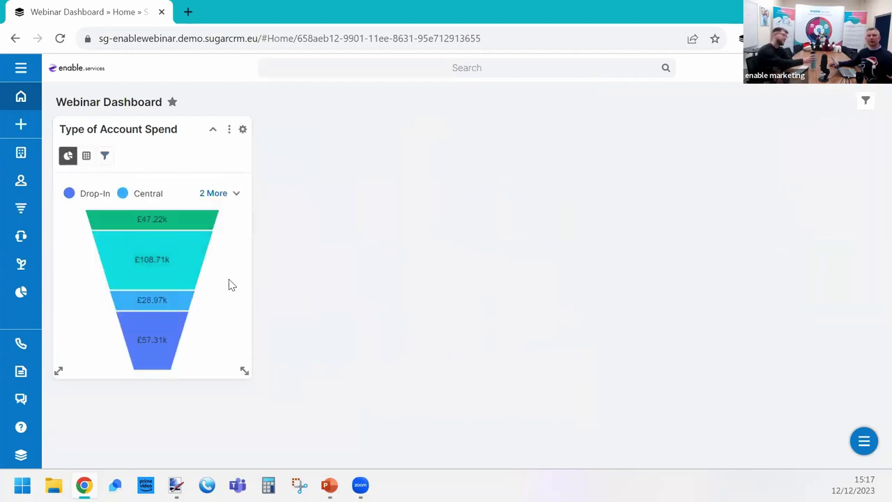
Step: Mark the Account Manager Overview dashboard as a favourite in the dashboard management list and open it
click(36, 97)
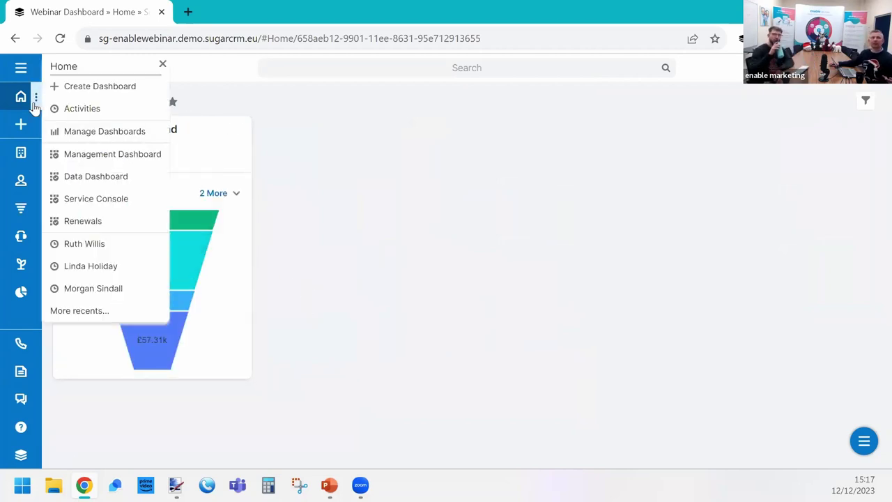
click(103, 139)
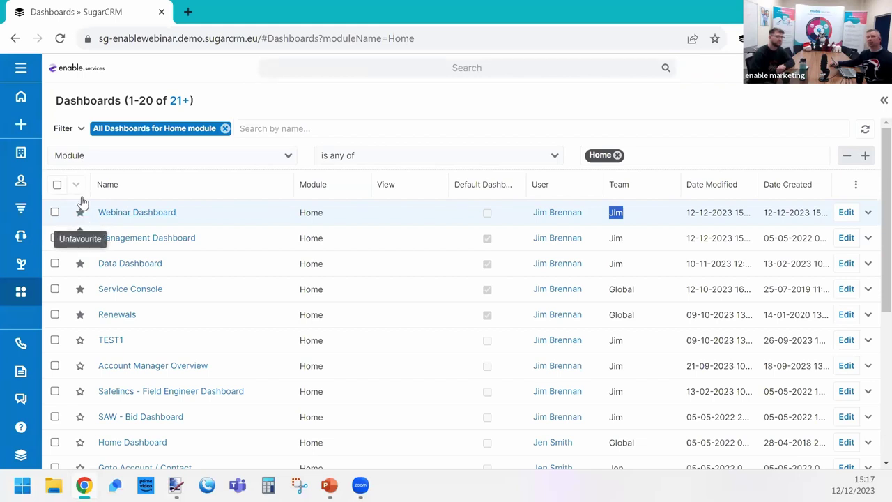
click(81, 369)
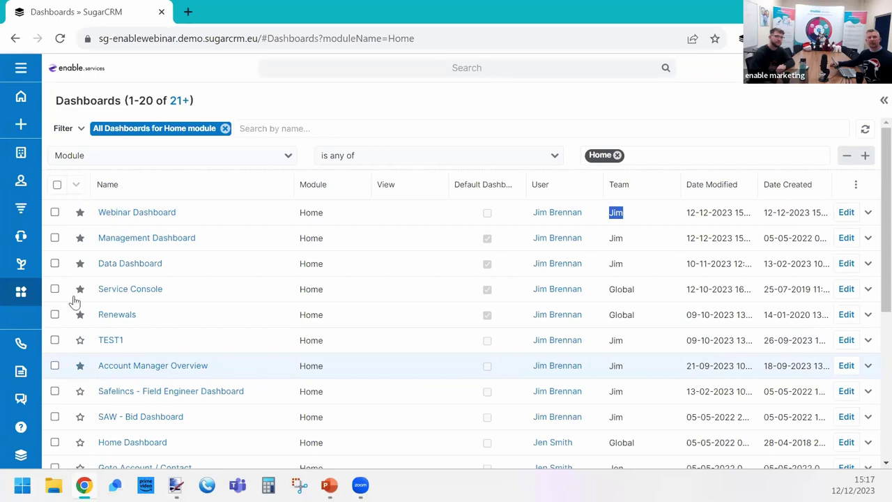
mouse_move(33, 99)
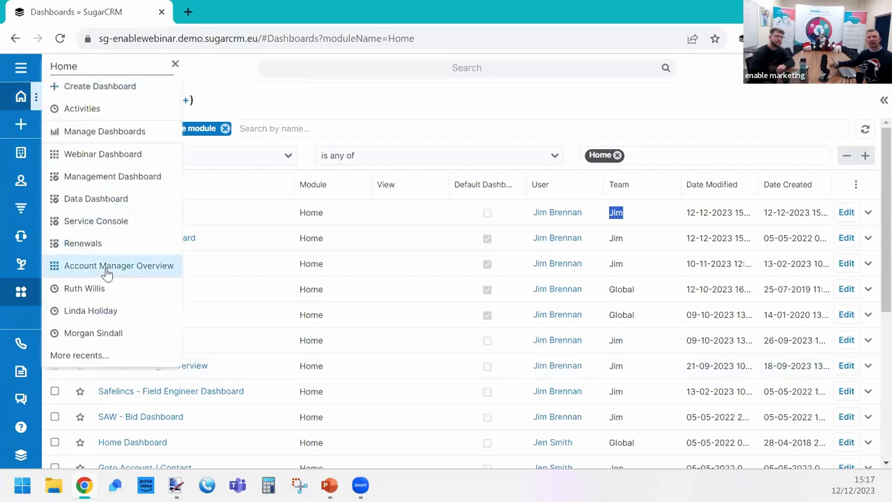
click(107, 269)
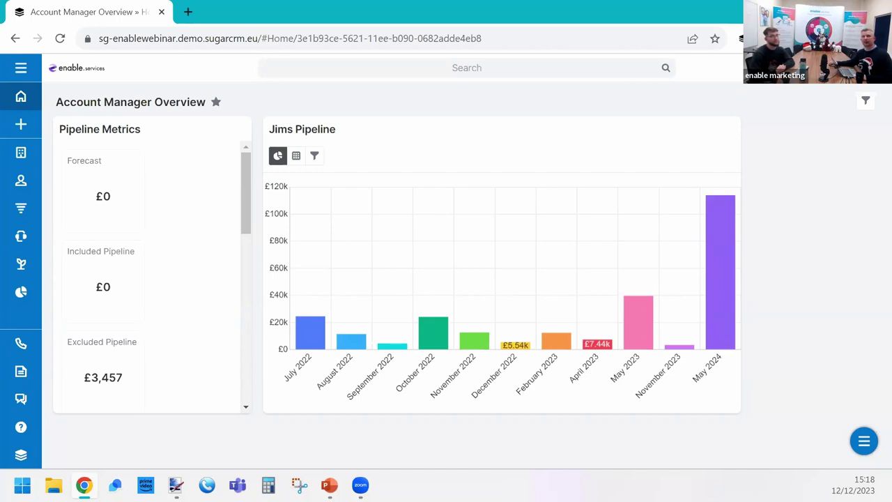
Step: Switch to the PowerPoint slideshow, advance to the "5. Reports Related to" slide and follow its link to SugarCRM
key(alt+Tab)
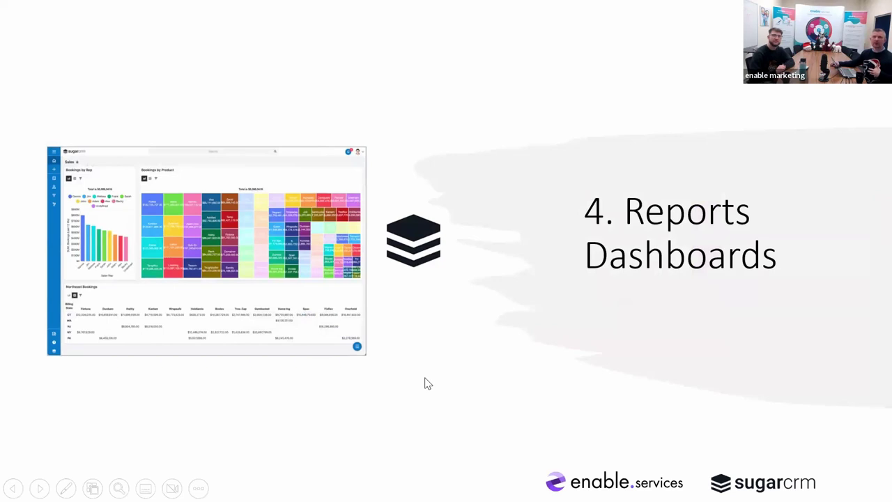
click(413, 362)
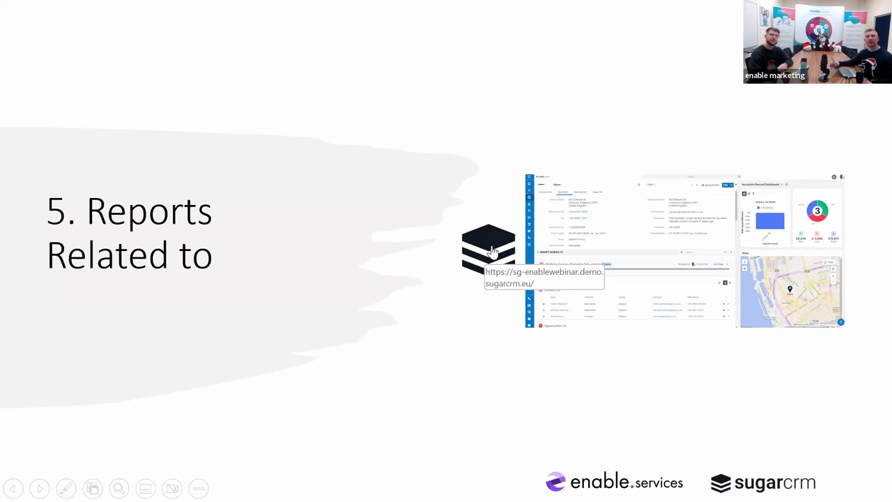
click(490, 249)
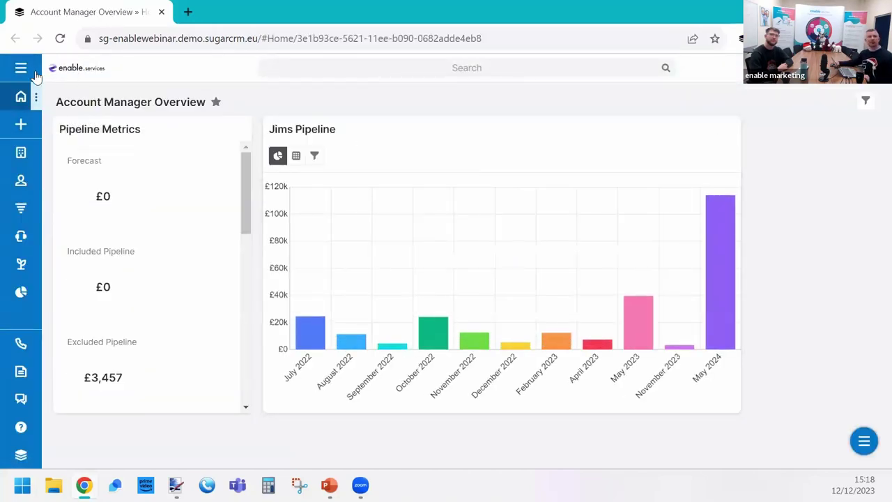
Step: Open the Morgan Sindall account and start adding a dashlet to its Accounts Record Dashboard
click(20, 69)
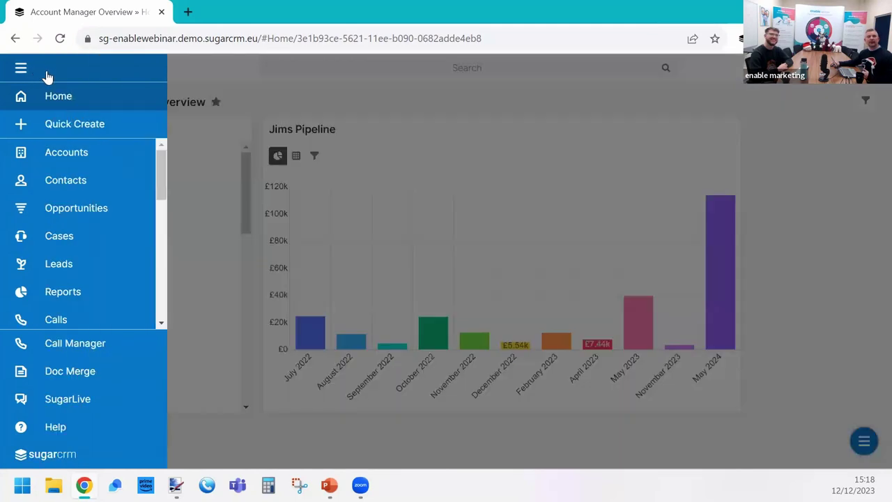
click(102, 157)
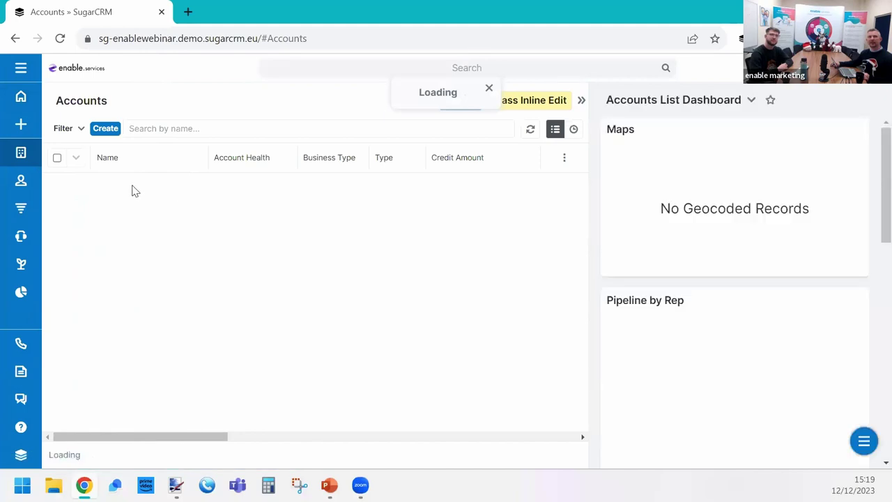
click(132, 188)
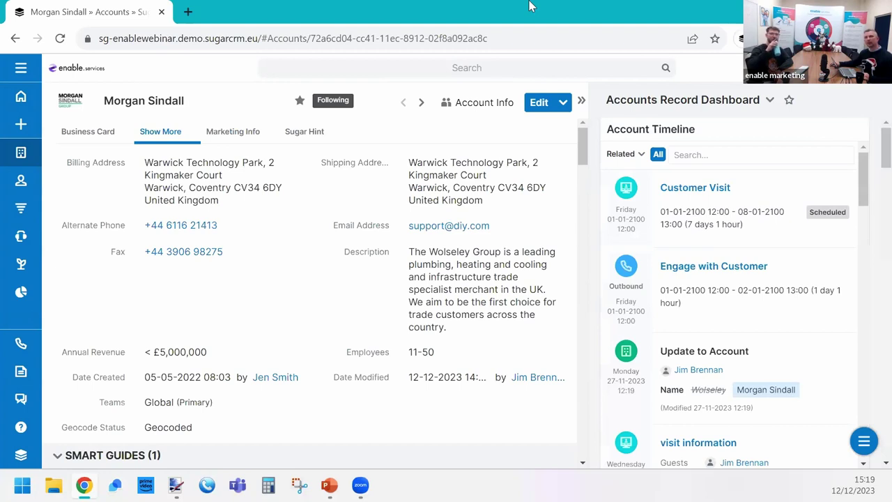
click(865, 446)
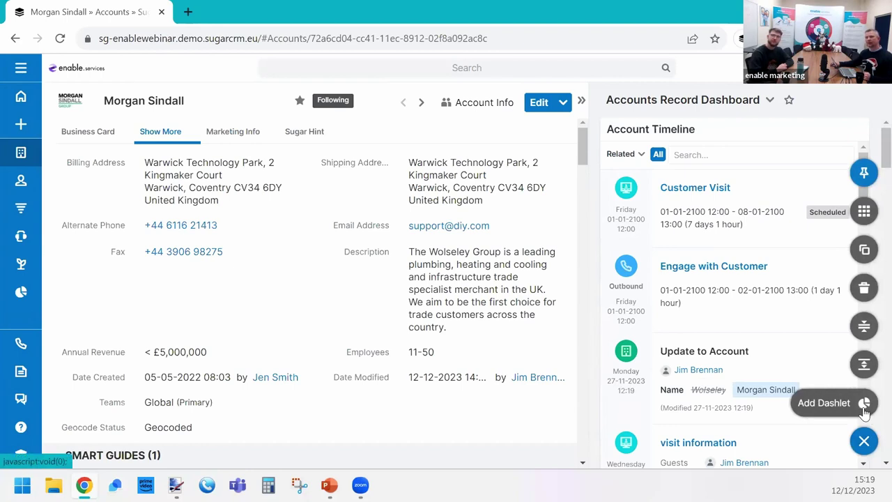
click(865, 410)
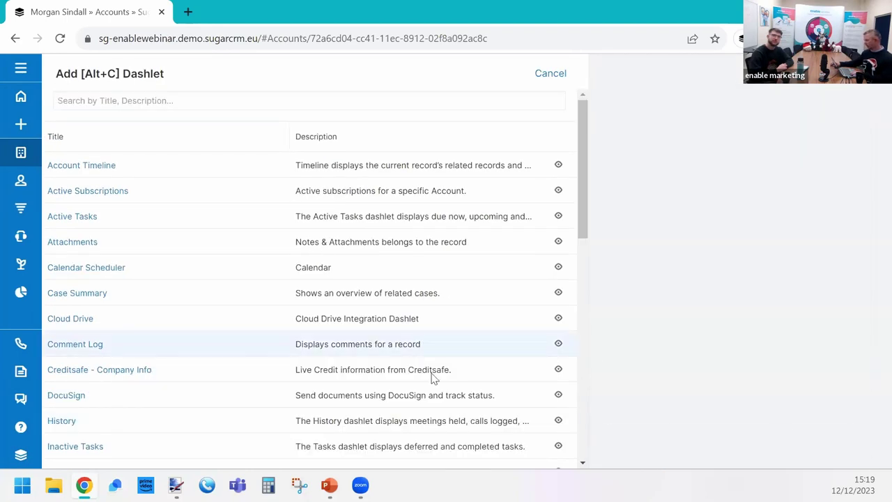
key(alt+Tab)
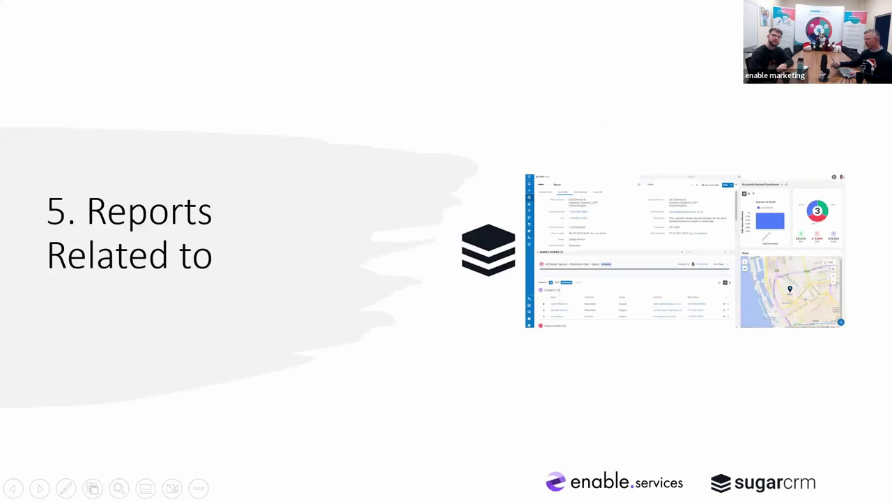
click(519, 242)
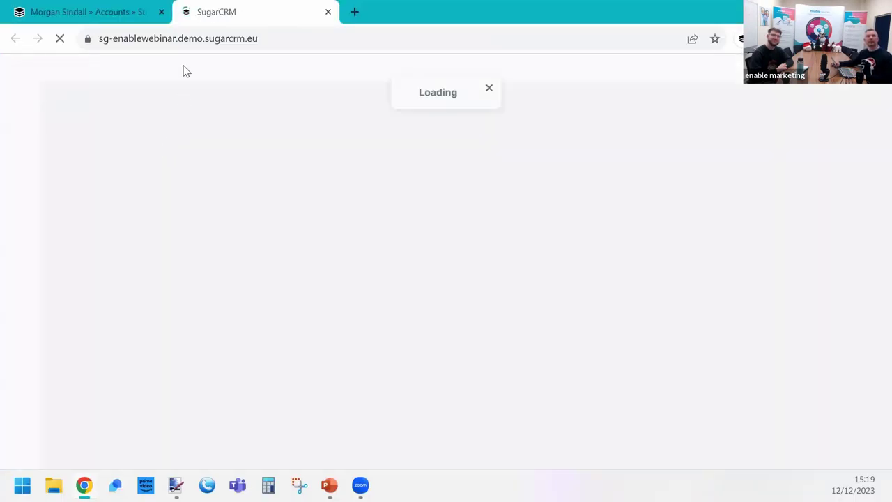
click(328, 12)
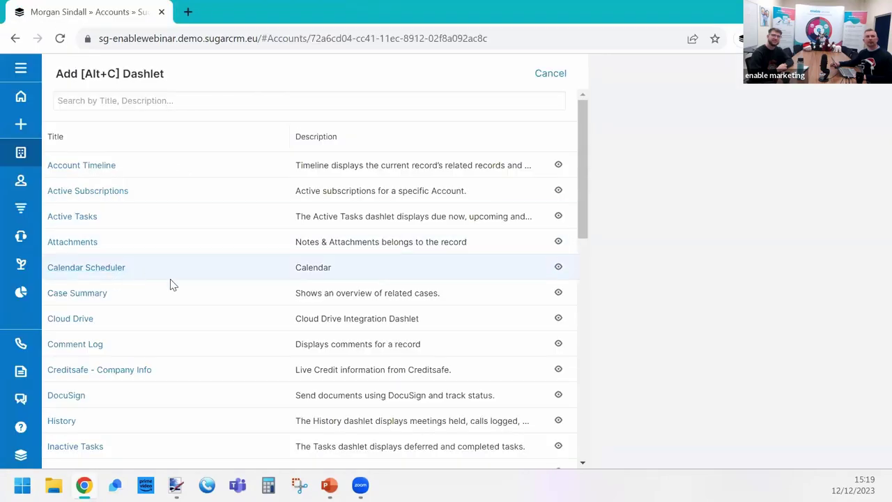
Step: Add a Report Dashlet that uses the Revenue Line Items Sold by Type this Quarter report
scroll(173, 284, down, 8)
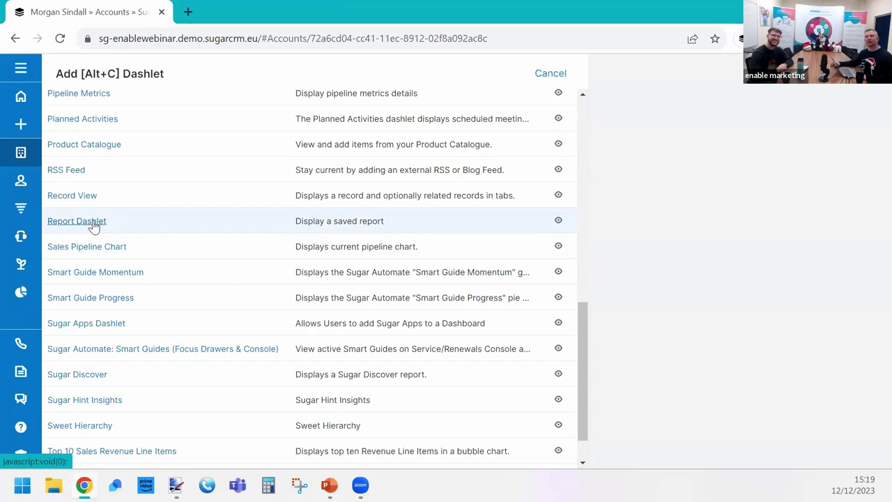
click(95, 226)
click(126, 165)
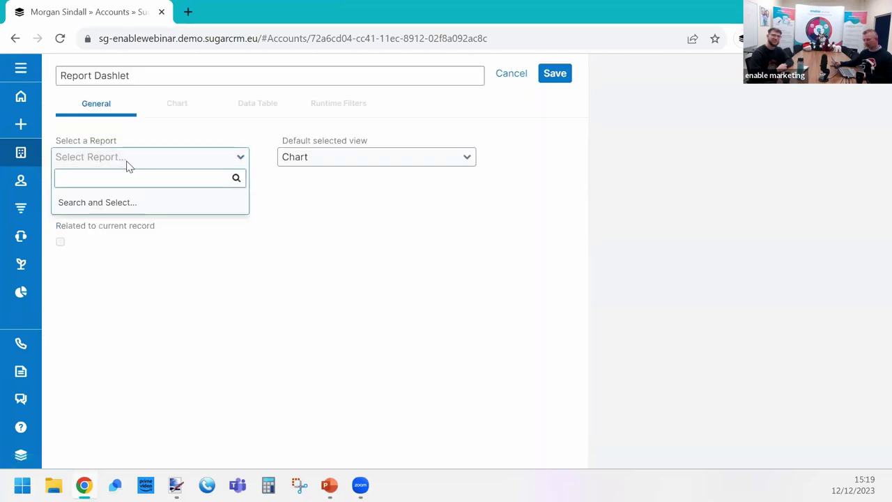
text(reven)
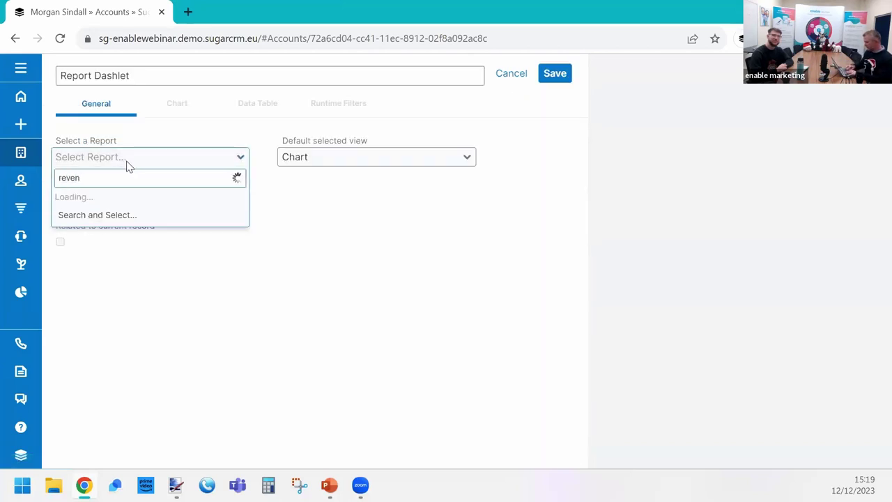
text(ue line)
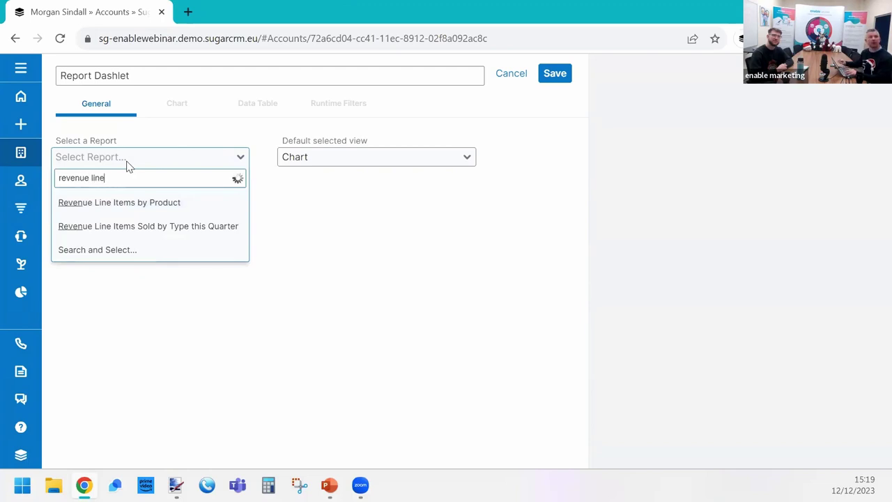
click(154, 226)
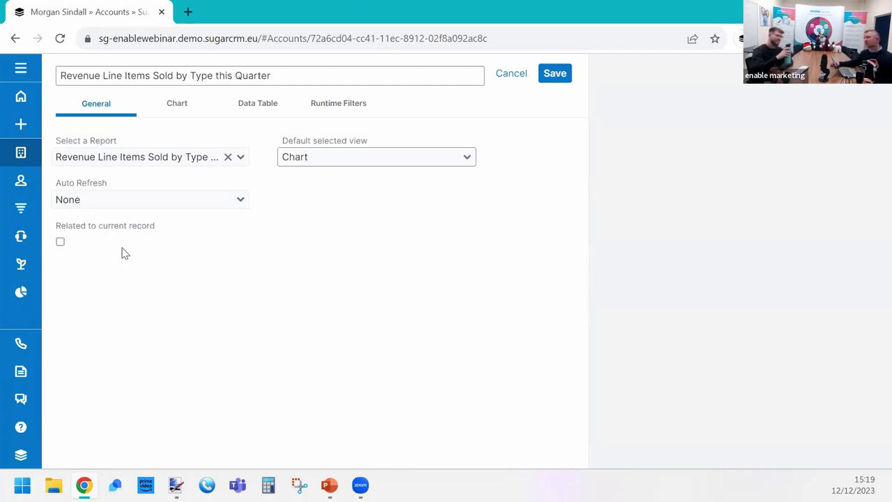
Step: Relate the report dashlet to the current record through the Revenue Line Items linked field and save it
click(60, 242)
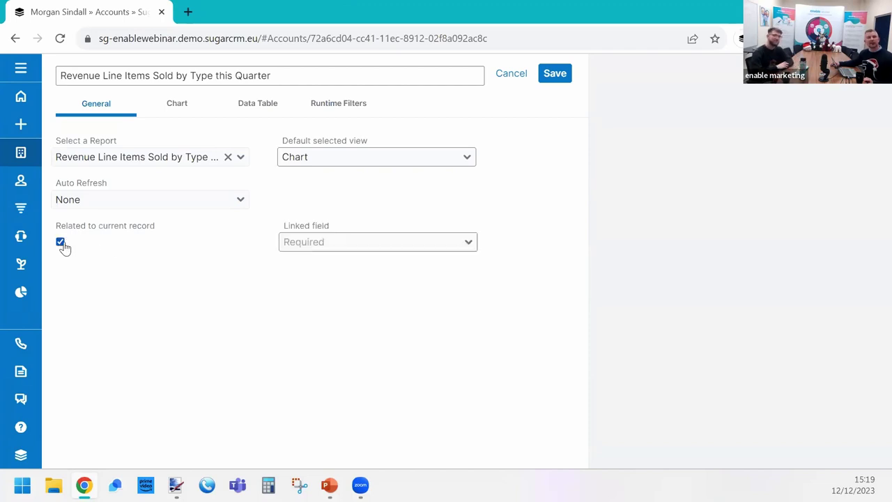
click(315, 244)
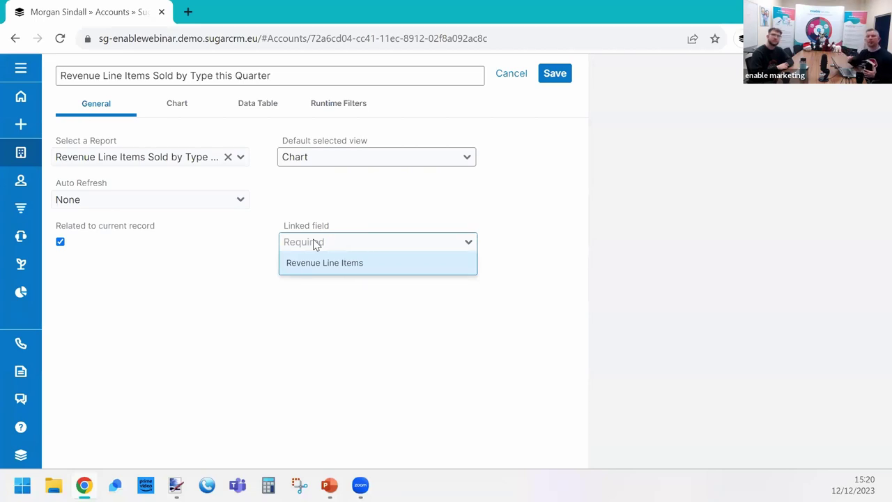
click(305, 260)
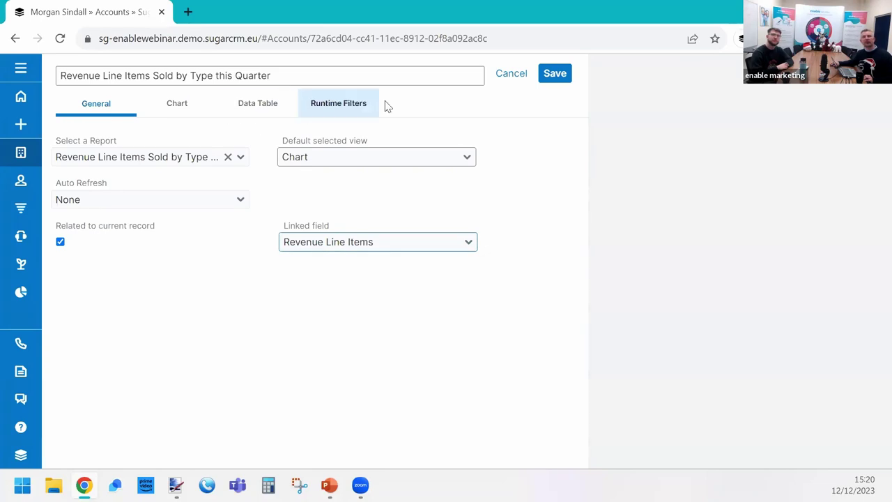
click(555, 74)
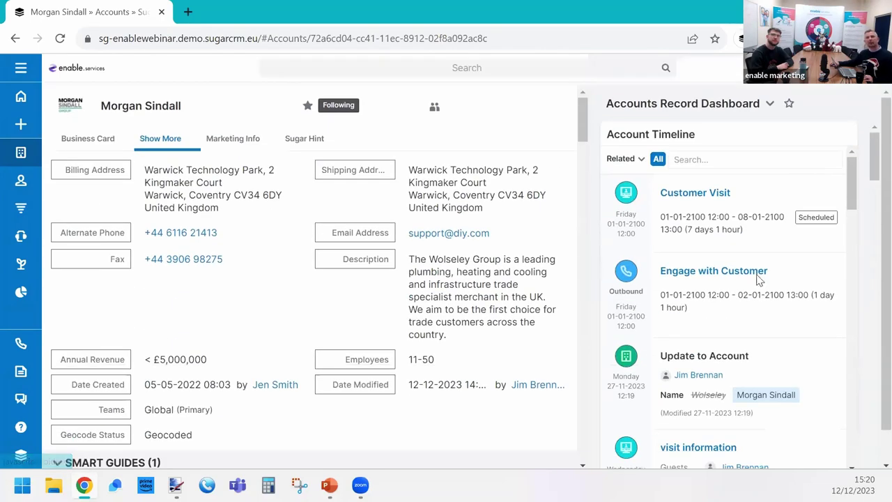
Step: Move the new Revenue Line Items dashlet up the Accounts Record Dashboard, placing it between the purchases list and the Total Spend dashlet
scroll(871, 150, down, 10)
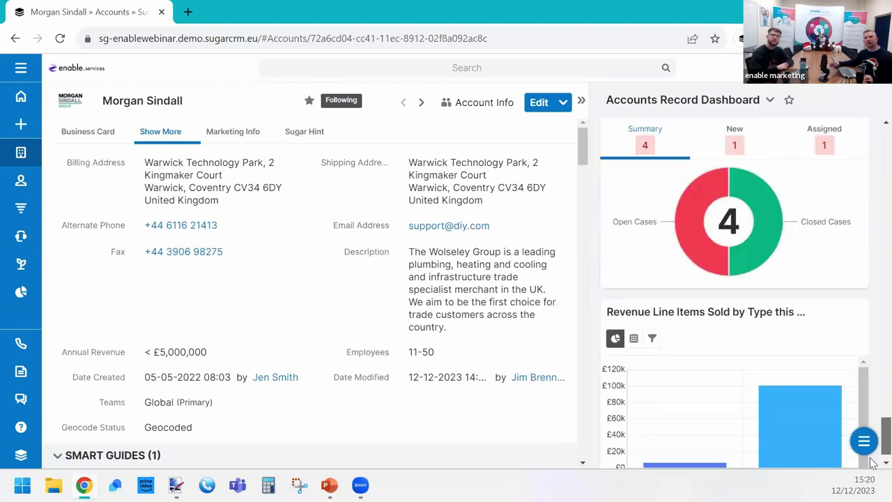
drag(739, 283, 733, 169)
scroll(735, 174, up, 10)
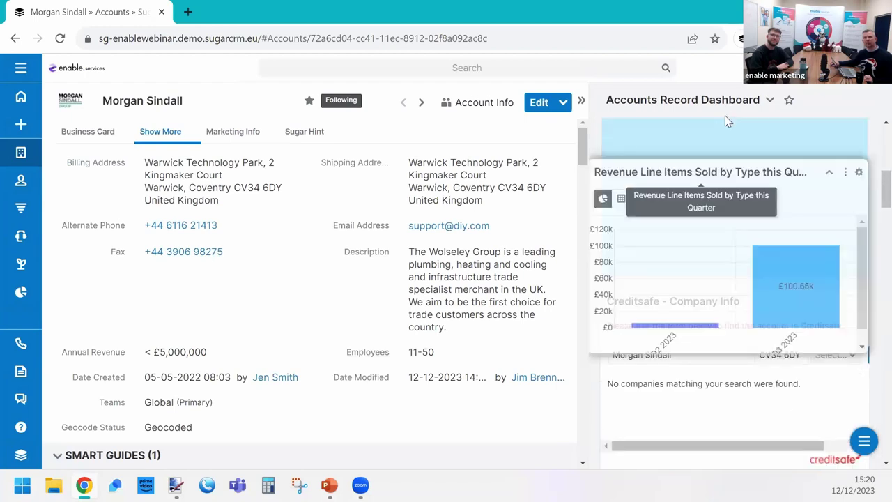
scroll(740, 351, down, 10)
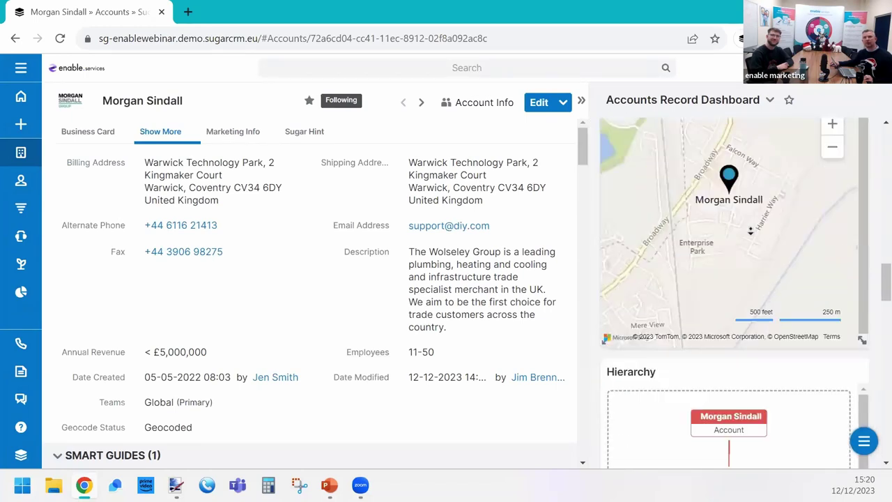
scroll(780, 314, down, 10)
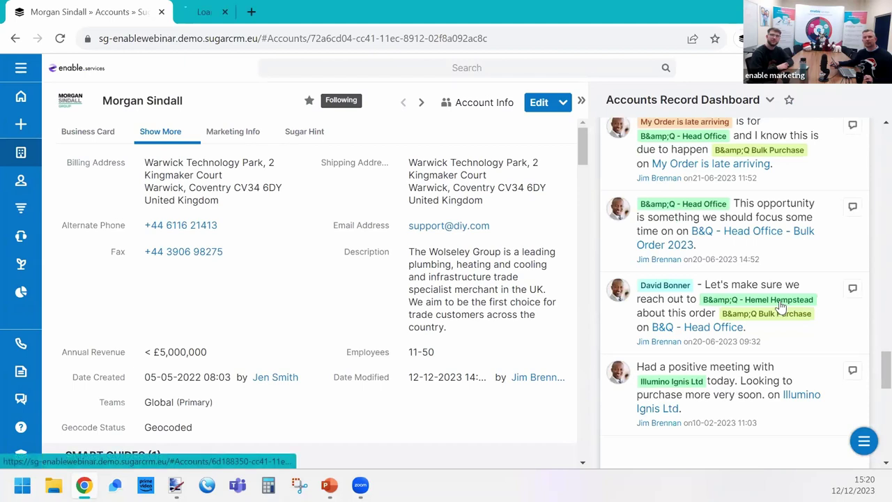
drag(768, 258, 760, 207)
scroll(760, 206, up, 4)
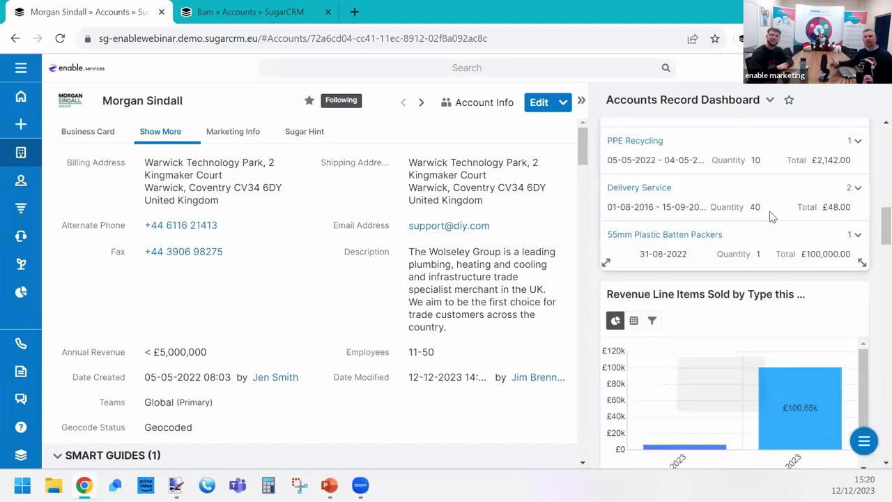
scroll(740, 296, down, 2)
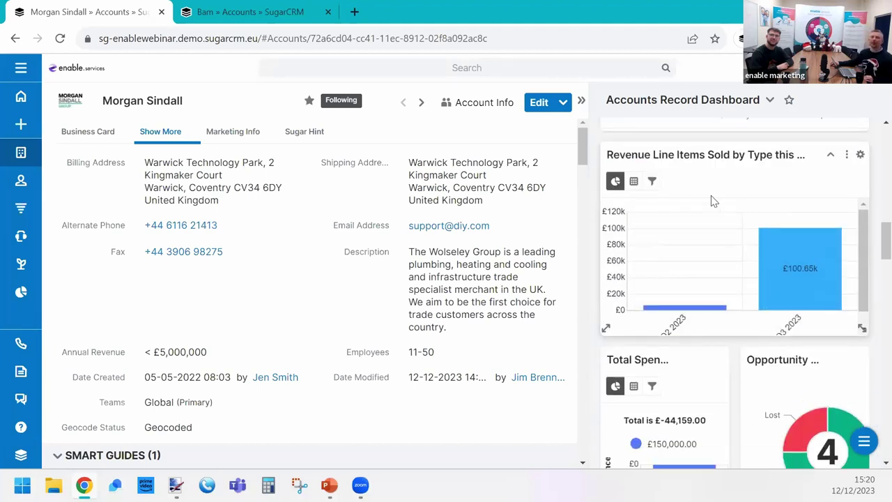
scroll(765, 174, up, 2)
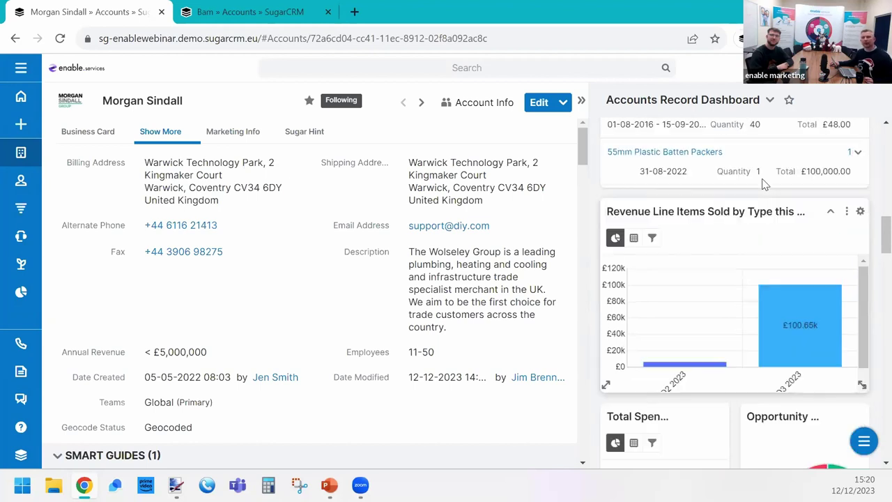
Step: Move the Revenue Line Items dashlet to the top of the dashboard, above Account Timeline, and make it taller
drag(766, 222, 794, 270)
scroll(771, 304, up, 4)
drag(753, 398, 769, 234)
scroll(769, 235, up, 3)
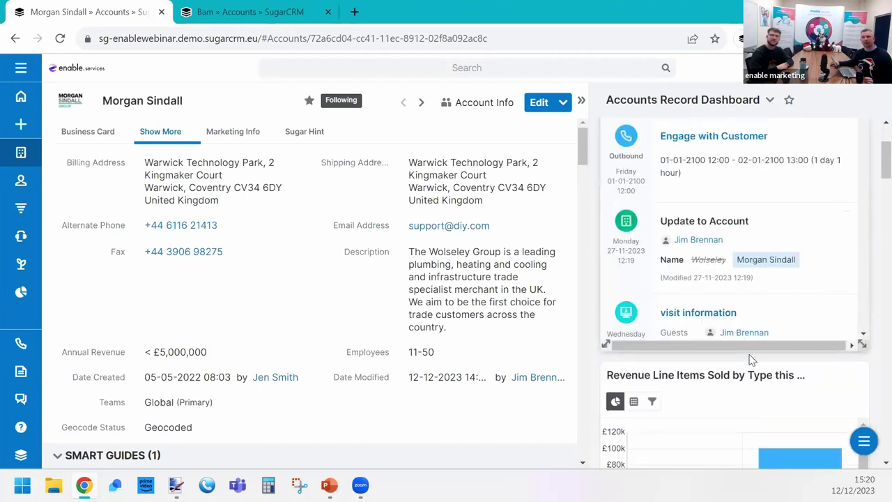
drag(743, 372, 739, 277)
scroll(738, 276, up, 2)
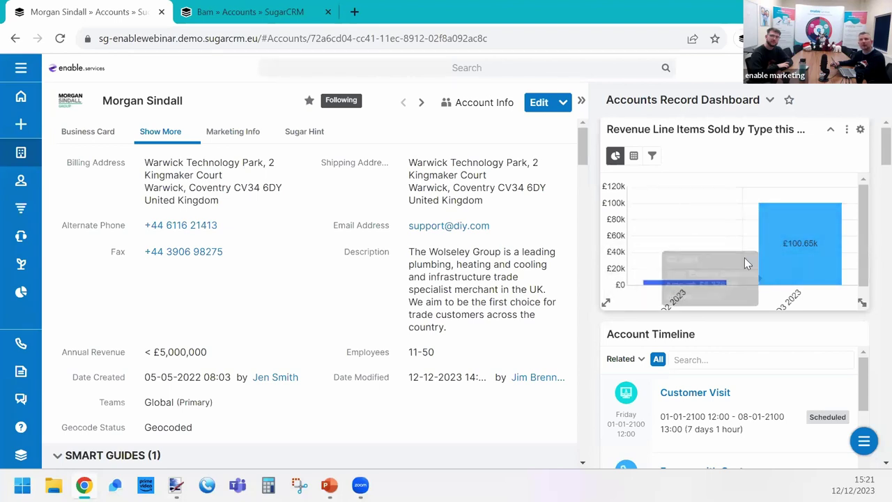
drag(858, 301, 860, 336)
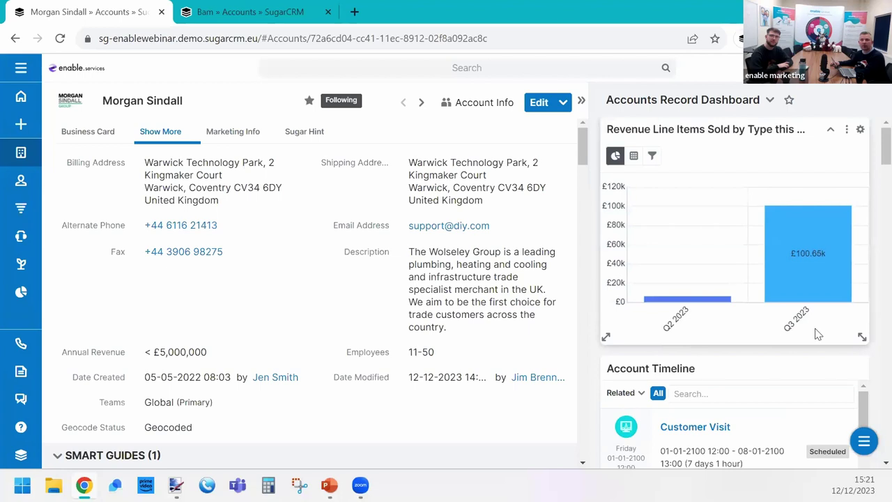
Step: Review the revenue line items behind the chart's Q3 2023 and Q2 2023 bars, and return to the Morgan Sindall account
click(801, 248)
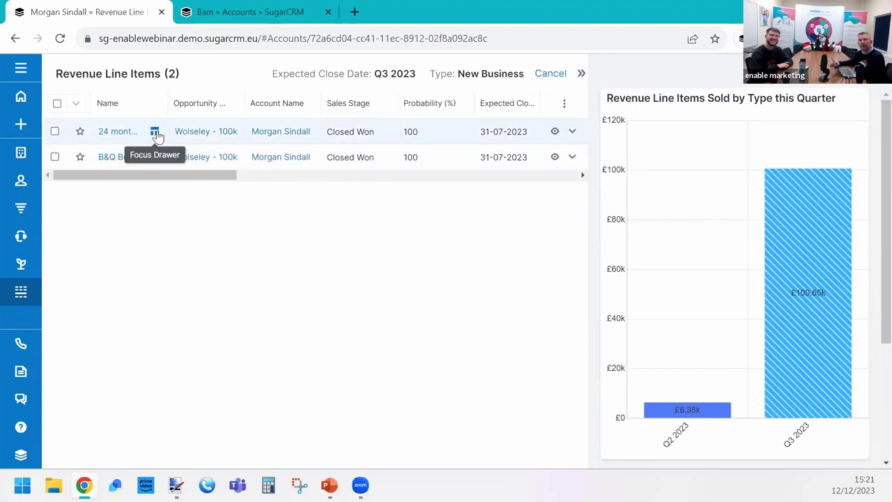
click(689, 412)
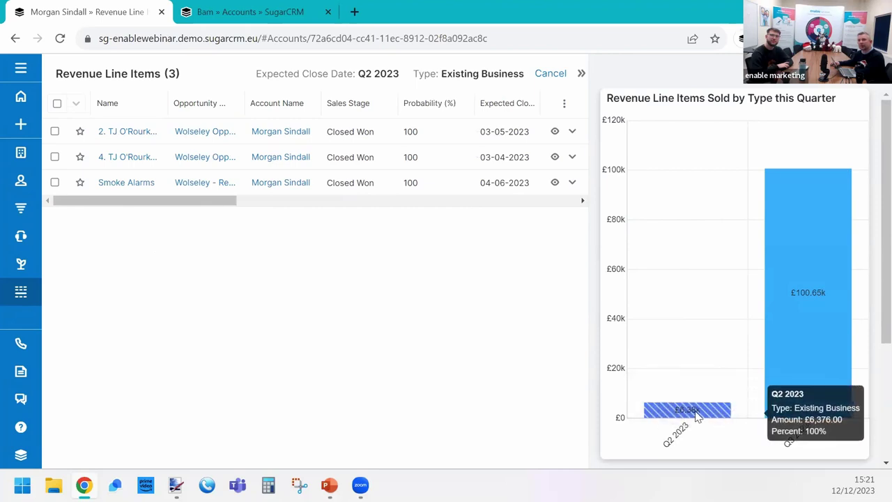
click(551, 74)
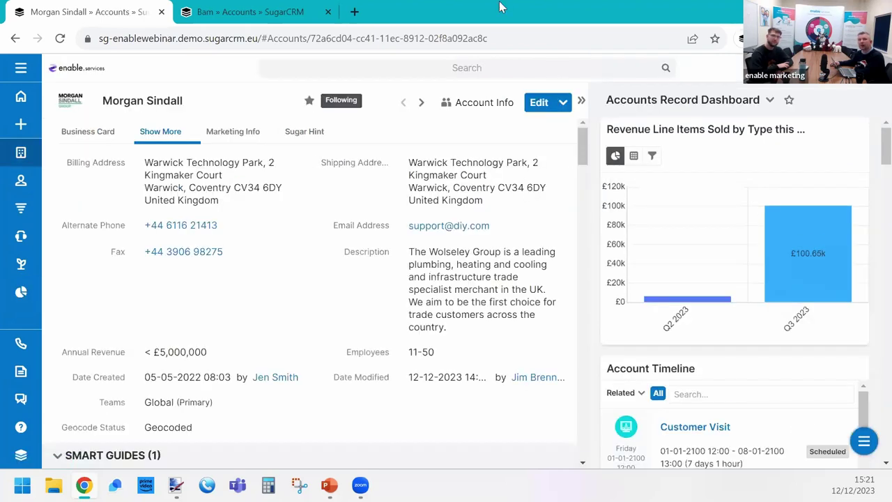
Step: Go to the next account record, Mace, and examine its quarterly amounts in the Revenue Line Items chart
click(422, 104)
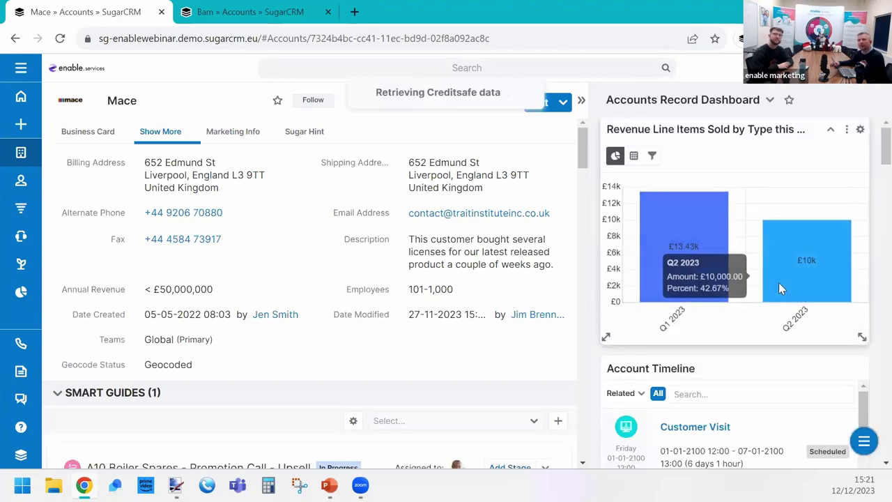
mouse_move(684, 259)
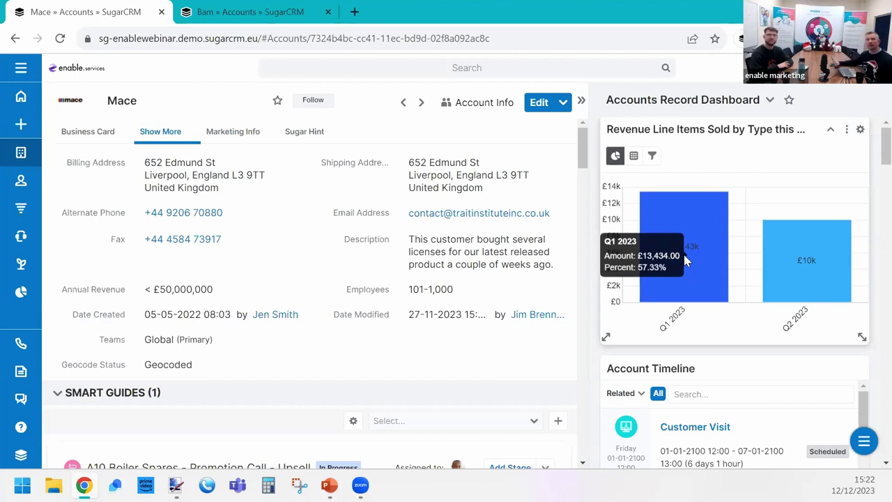
drag(861, 338, 869, 354)
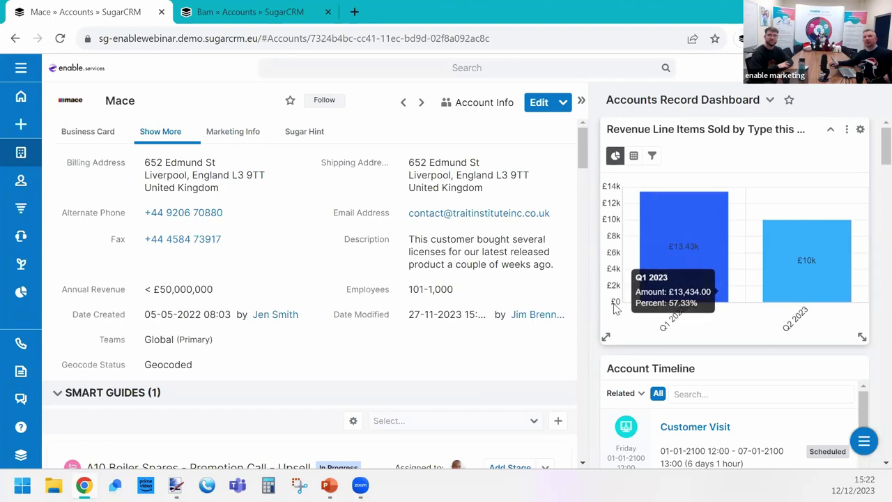
Step: Close the Bam account page, switch to the PowerPoint slideshow and advance to the "6. Tile View" slide
click(326, 13)
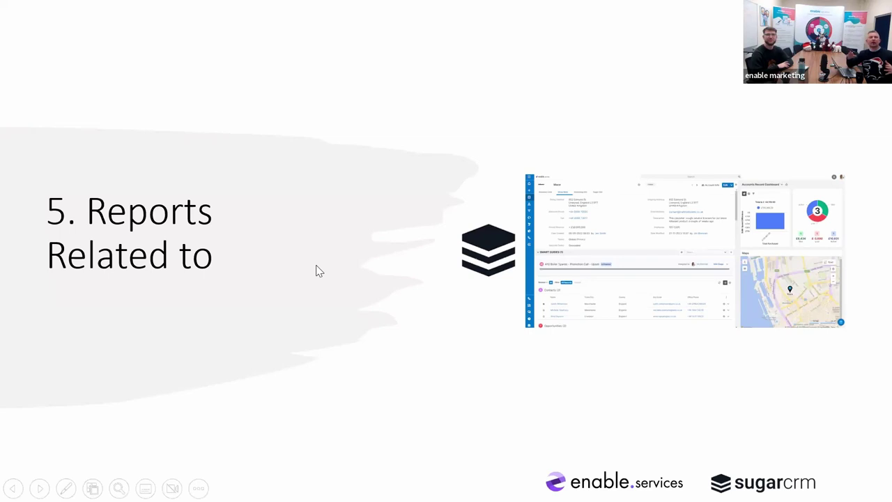
click(452, 206)
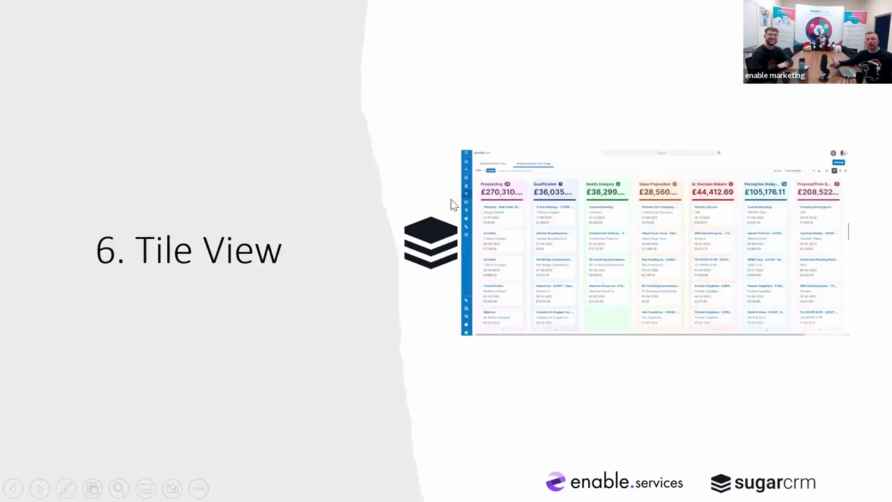
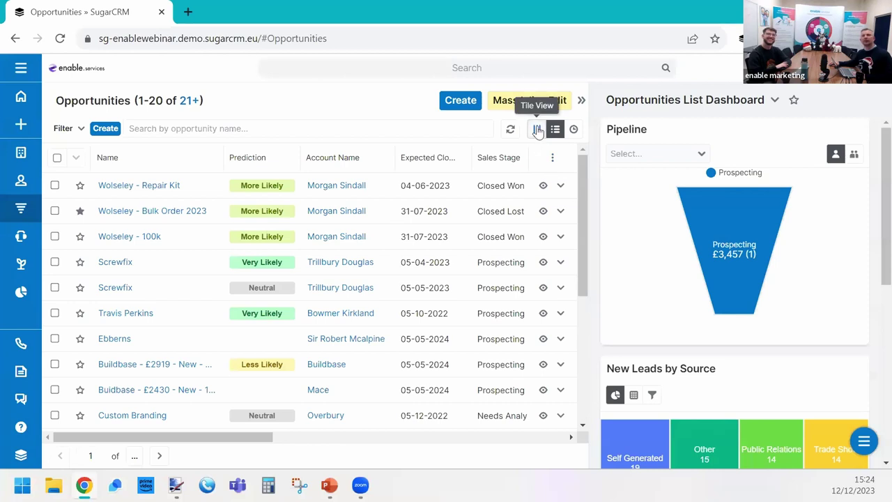
Step: Display the Opportunities list in Tile View by sales stage and filter it to Assigned to Me
click(537, 130)
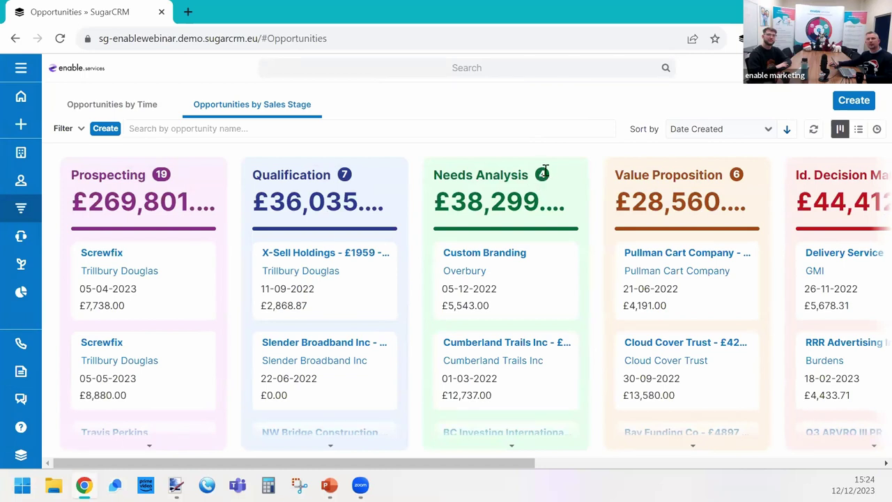
click(79, 130)
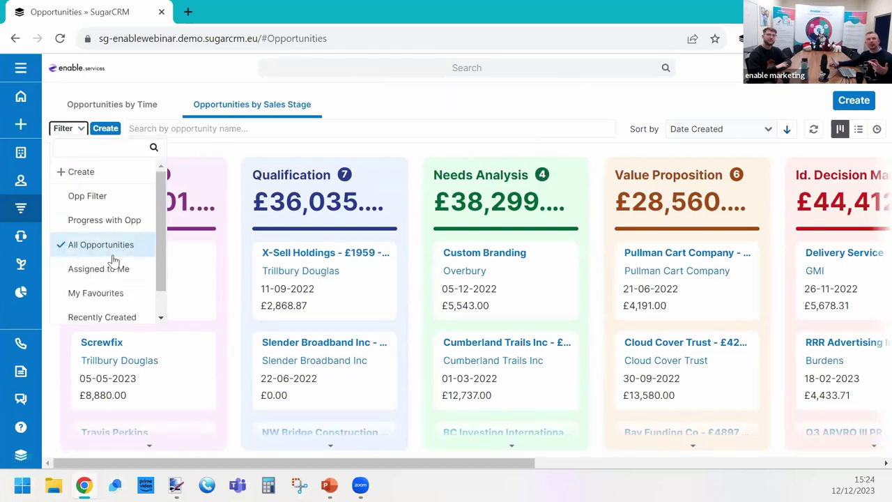
click(110, 278)
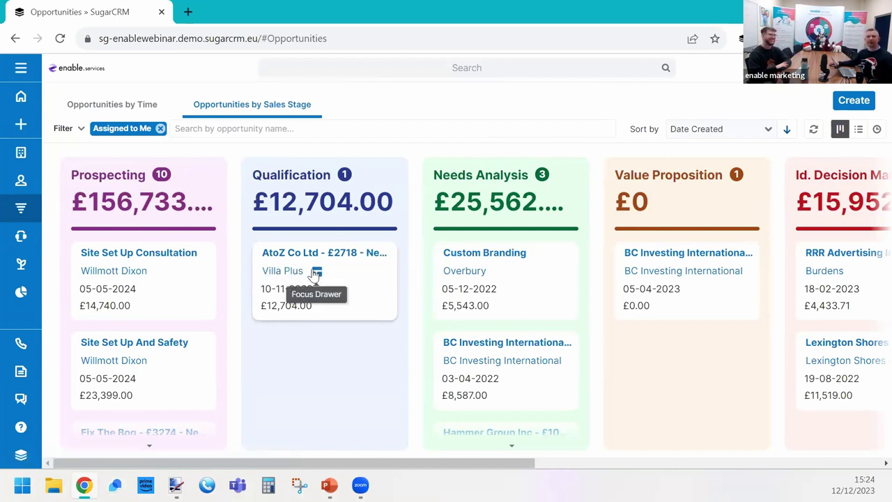
drag(336, 463, 168, 446)
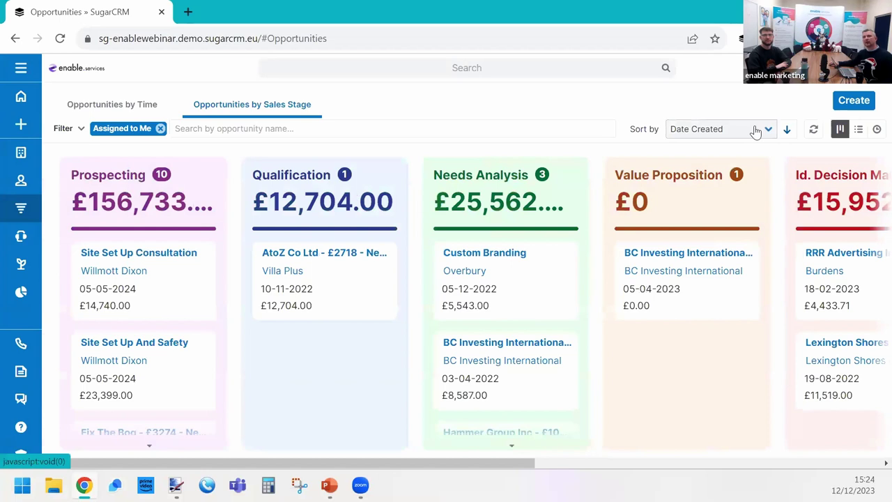
Step: Look over the available sort fields without changing the sorting, and show the tiles as Opportunities by Time
click(758, 132)
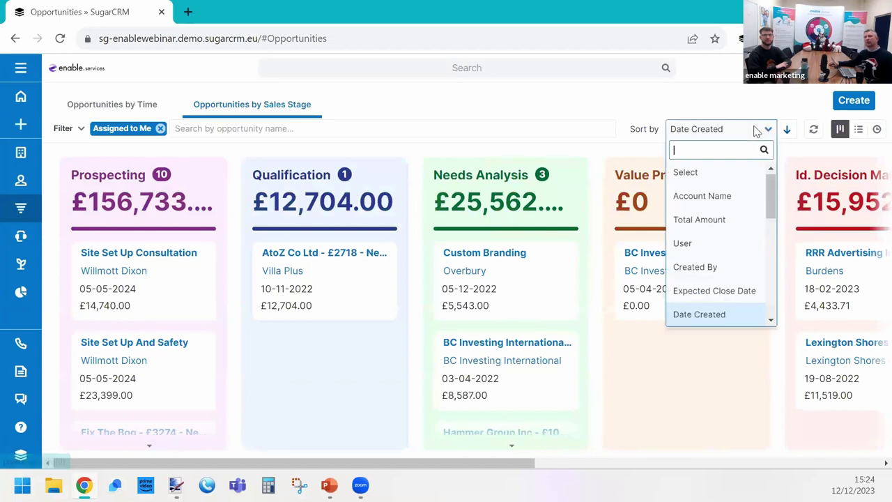
click(638, 109)
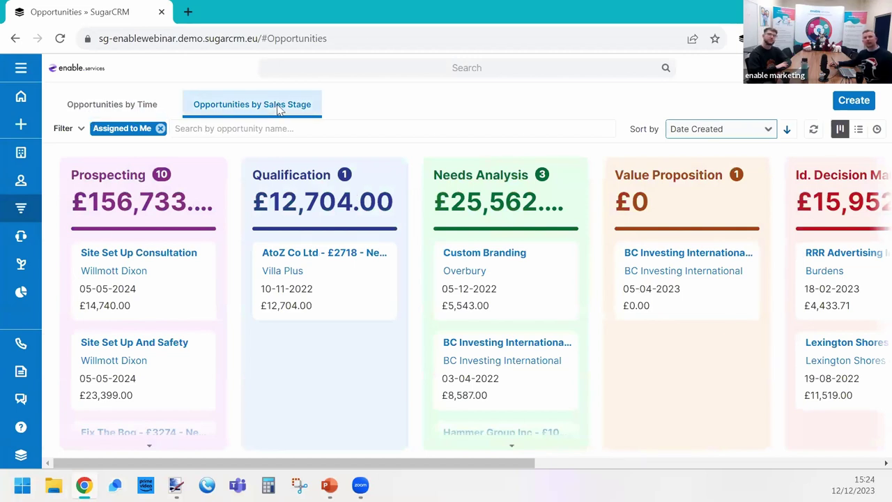
click(84, 114)
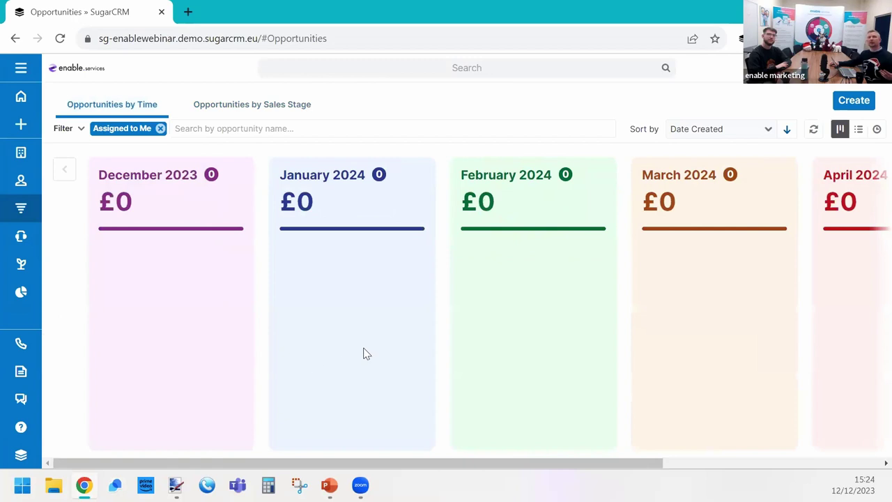
Step: Move the Site Set Up Consultation opportunity to March 2024 and Site Set Up And Safety to April 2024, and dismiss the notification
drag(549, 464, 871, 474)
drag(779, 297, 405, 280)
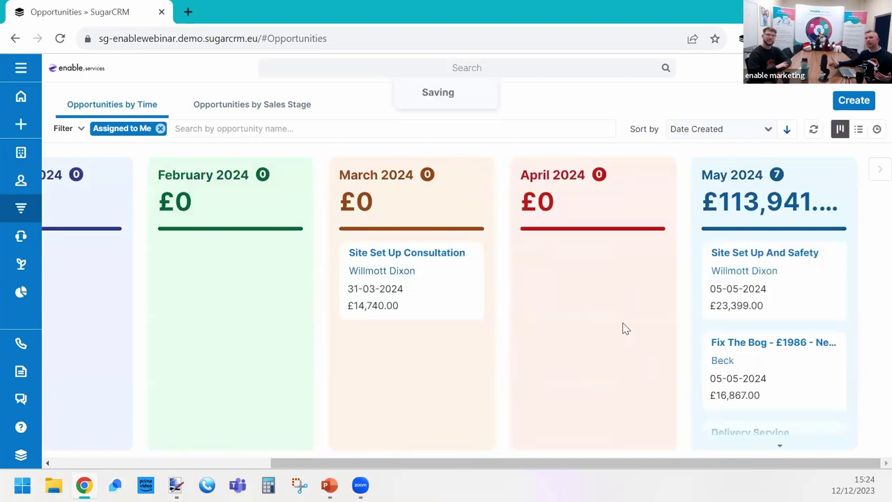
drag(772, 305, 590, 293)
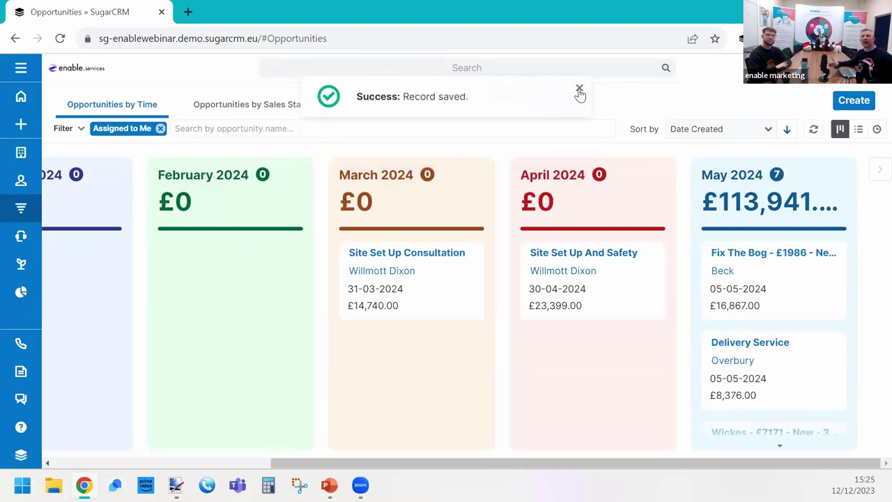
click(579, 90)
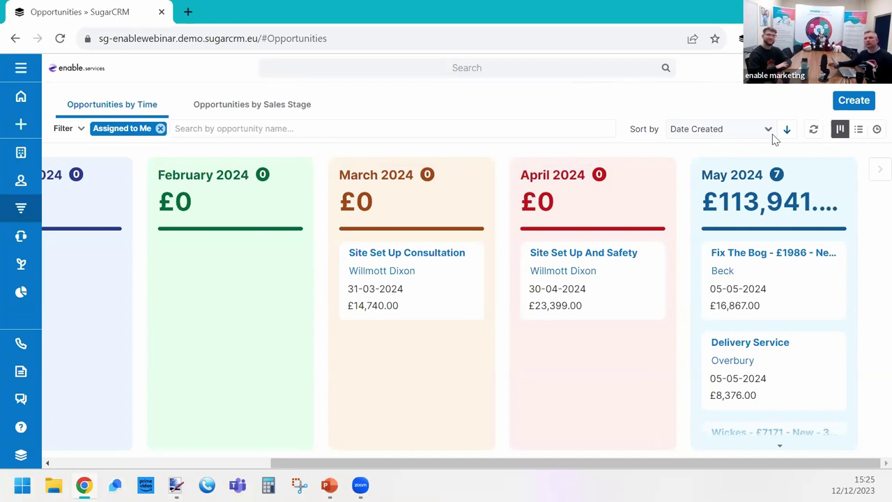
Step: Open the Tile View Settings from the Administration page
click(871, 67)
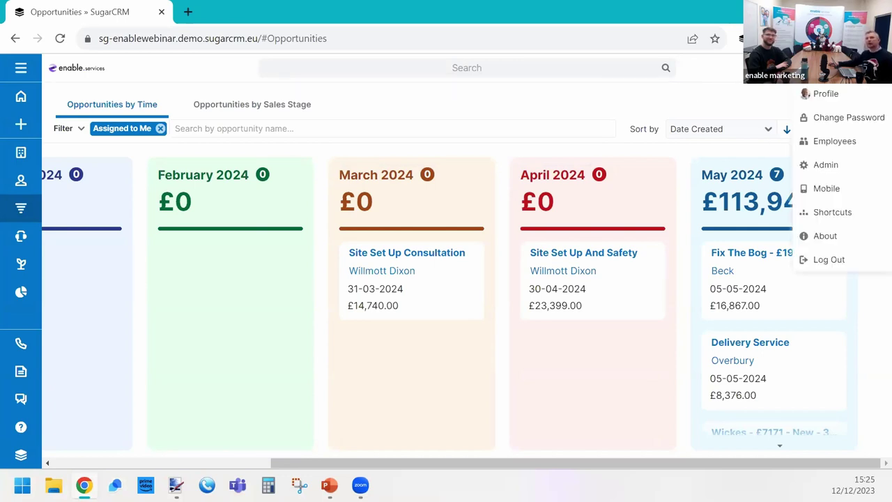
click(828, 165)
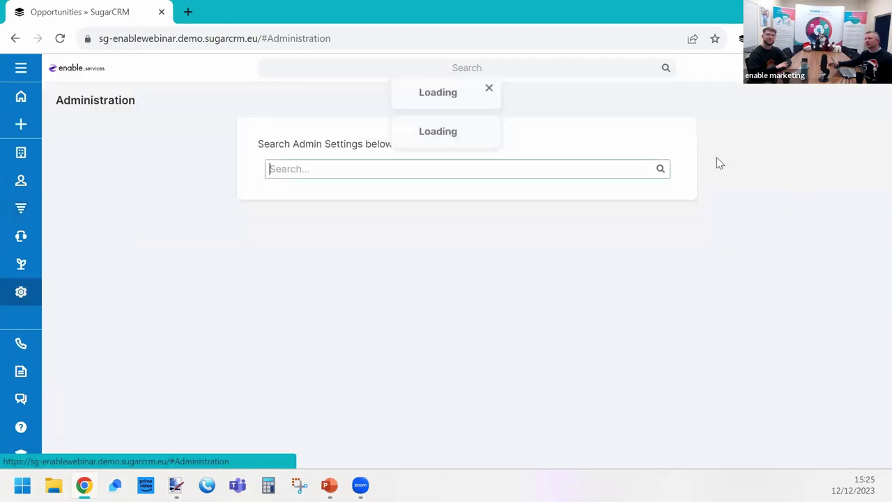
scroll(272, 293, down, 4)
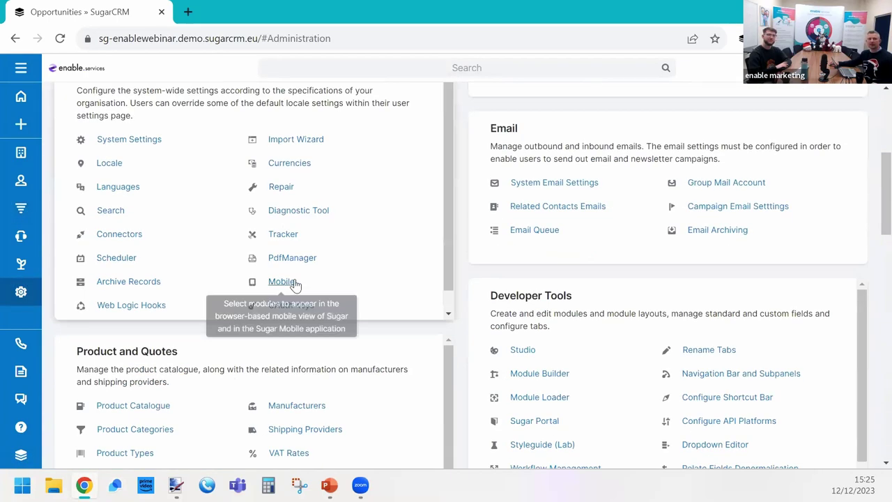
scroll(344, 283, down, 1)
scroll(404, 315, down, 3)
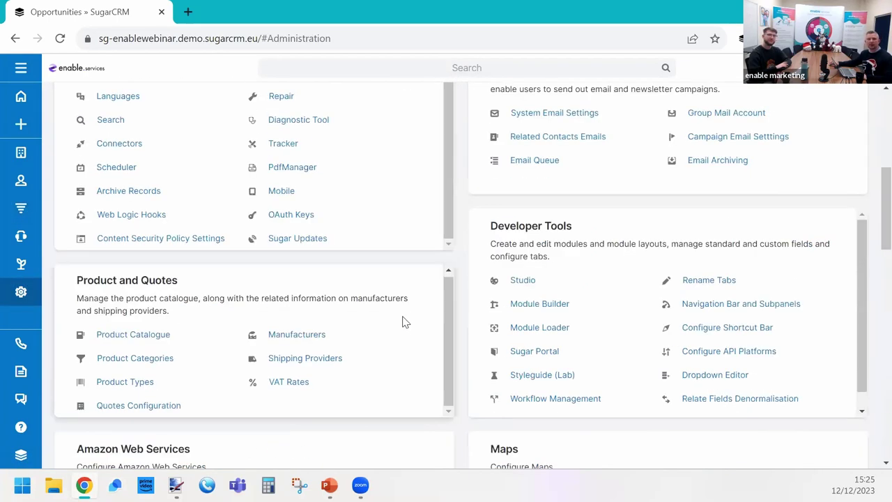
scroll(461, 355, down, 4)
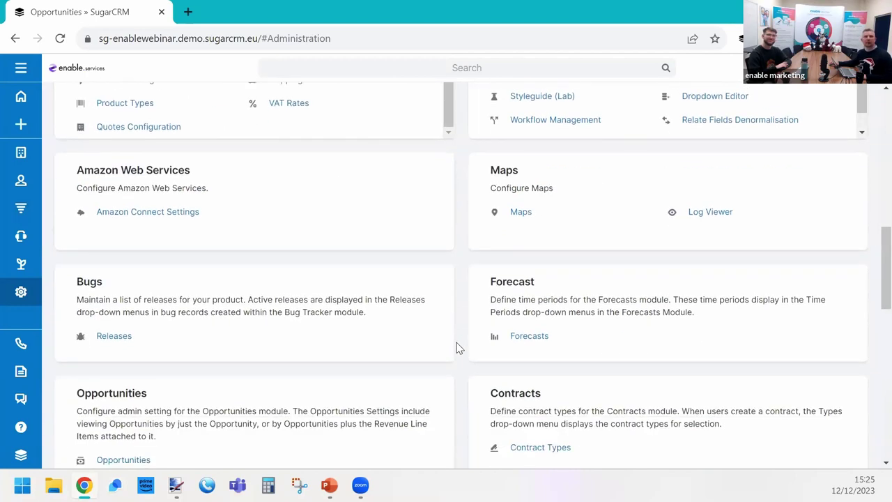
scroll(458, 346, down, 4)
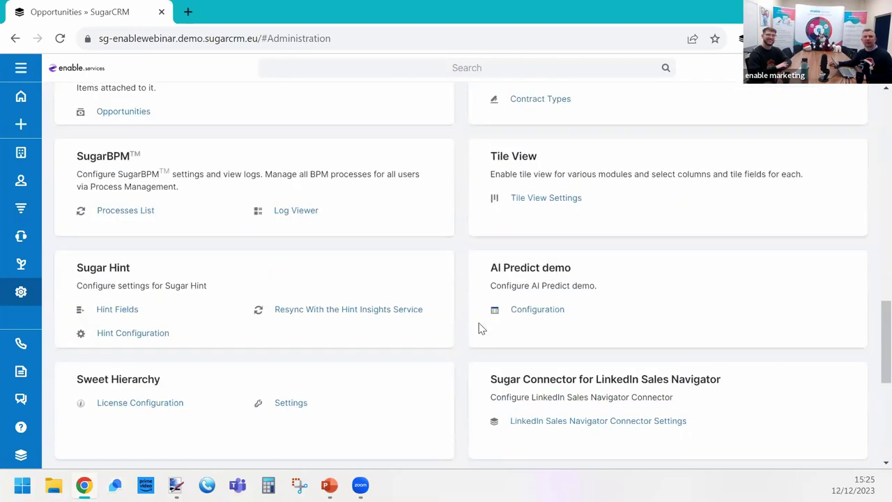
click(548, 198)
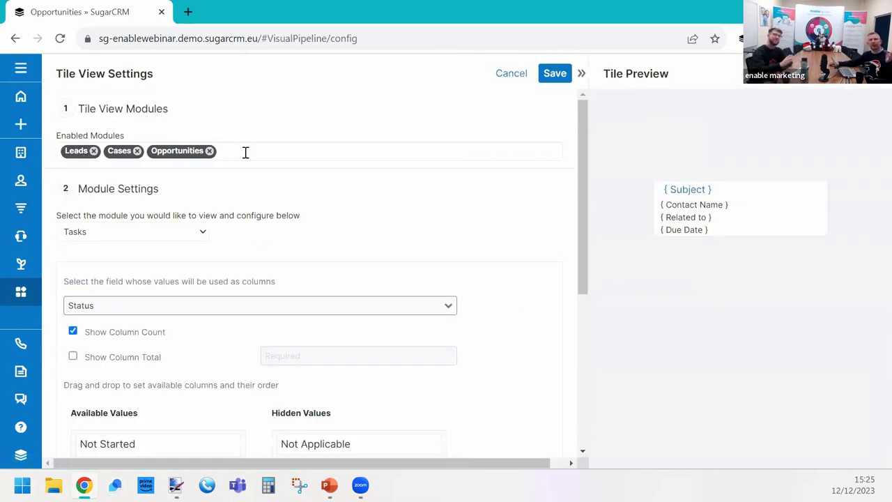
Step: Look over the modules that can be enabled for Tile View without adding any
click(245, 152)
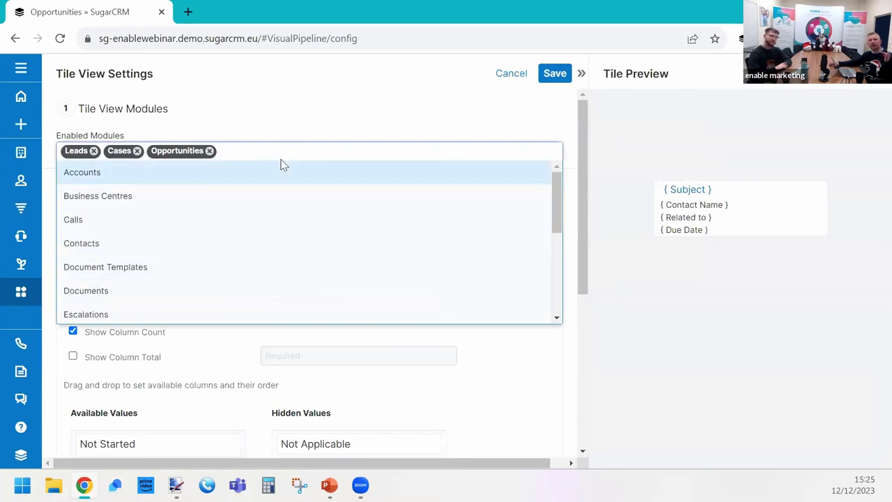
scroll(277, 280, down, 4)
scroll(277, 275, up, 4)
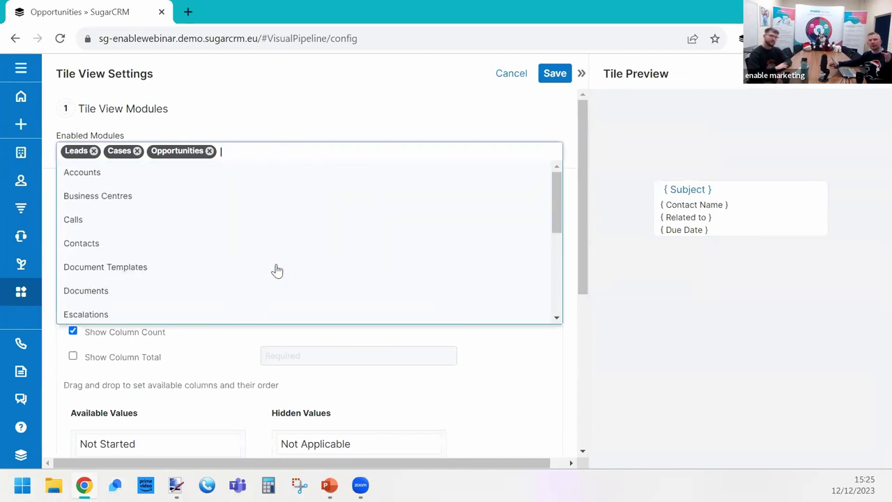
click(352, 102)
Step: Display the Leads tile settings and try showing a column total, looking over its available fields before turning the option off
click(136, 236)
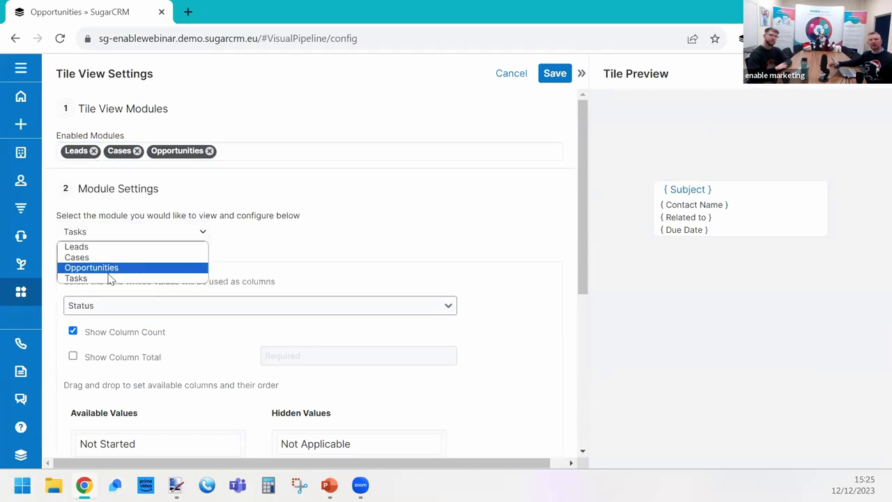
click(127, 249)
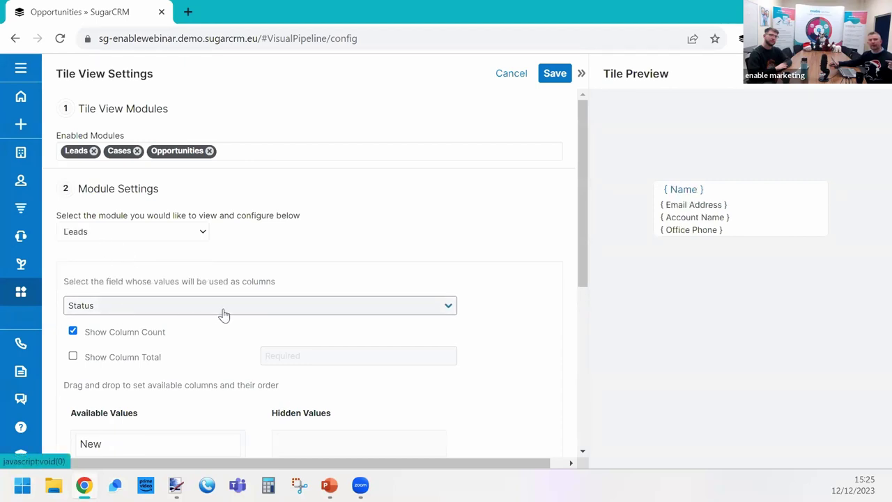
click(118, 358)
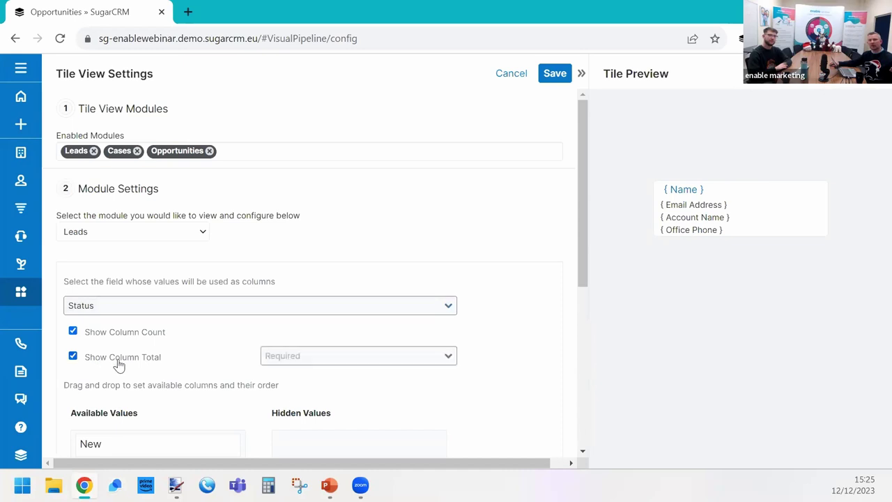
click(329, 363)
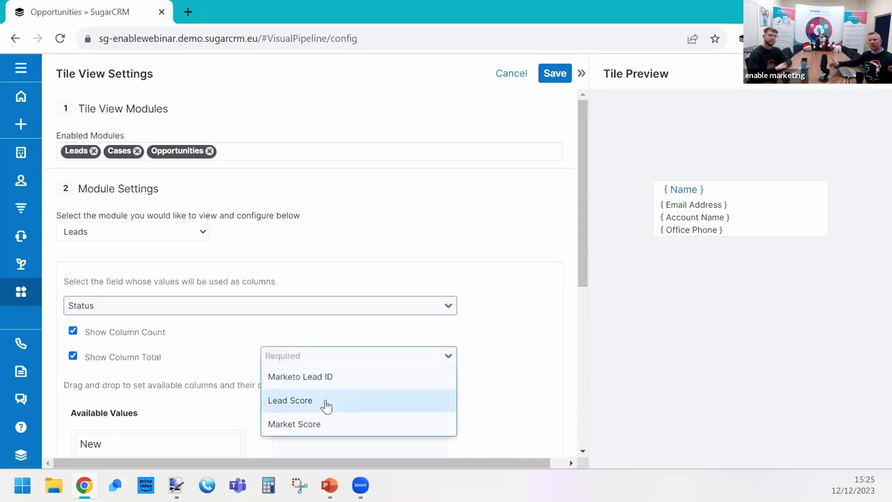
click(115, 359)
click(115, 361)
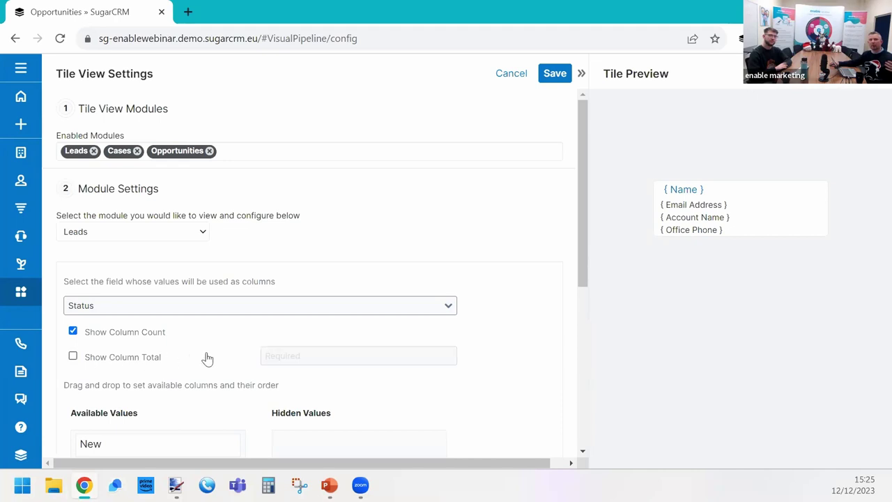
Step: Try moving the Dead and Converted lead statuses to the hidden values, and cancel the Tile View settings
scroll(205, 360, down, 3)
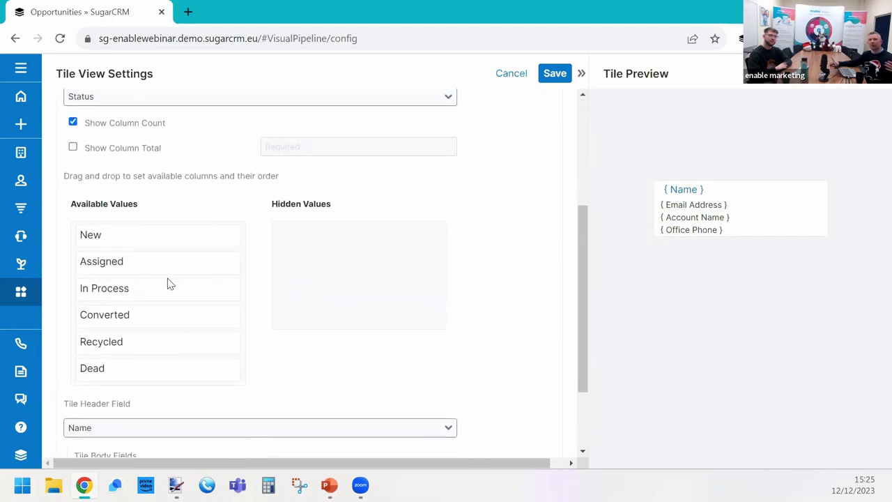
scroll(158, 164, up, 2)
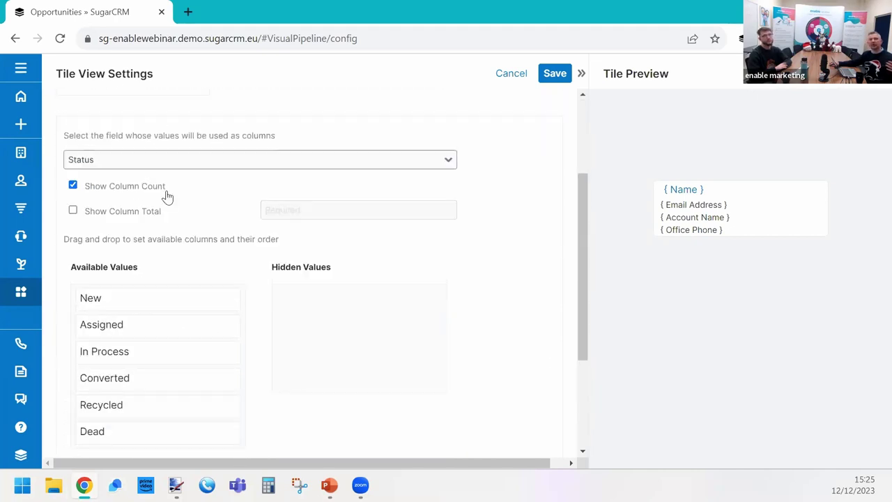
scroll(216, 352, down, 4)
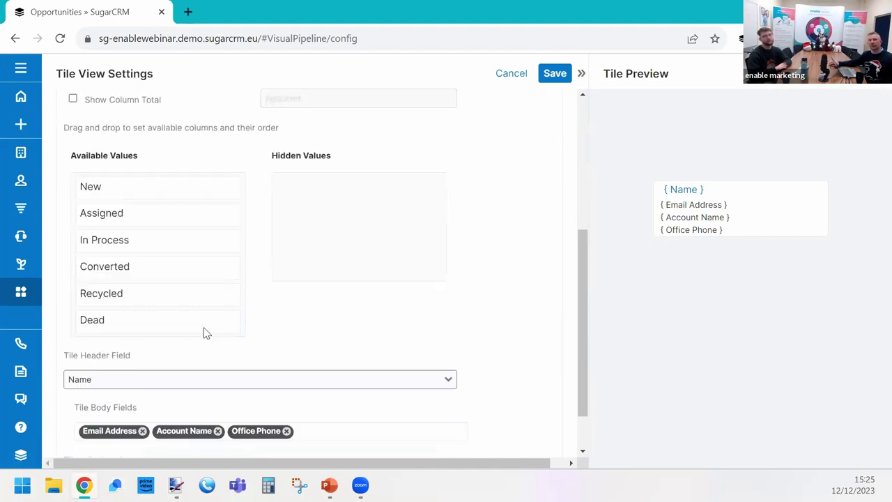
drag(121, 308, 359, 171)
drag(131, 279, 174, 299)
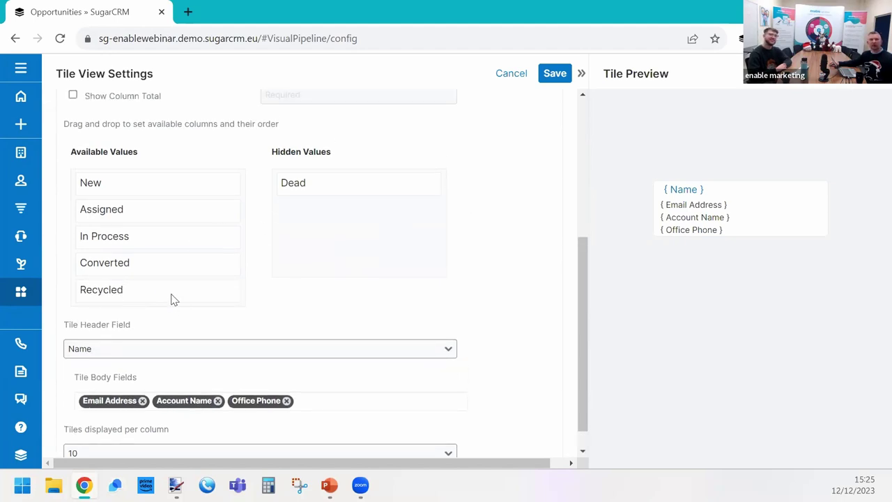
drag(160, 270, 373, 212)
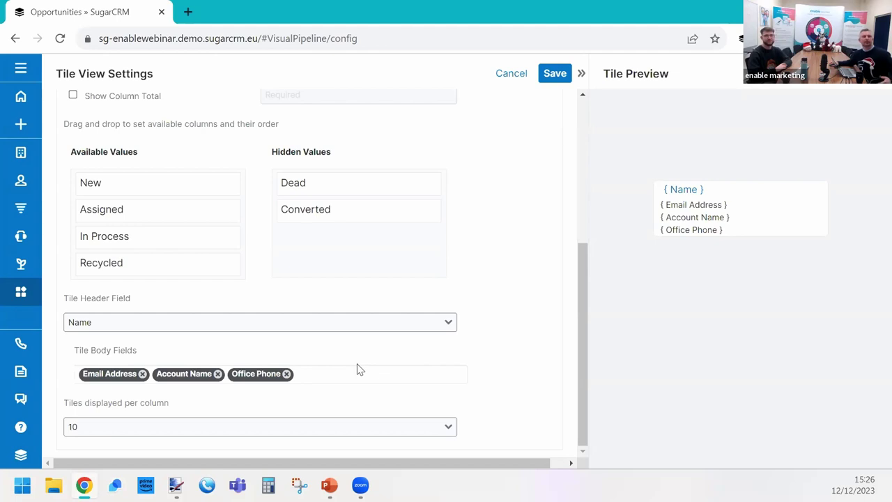
scroll(362, 367, up, 5)
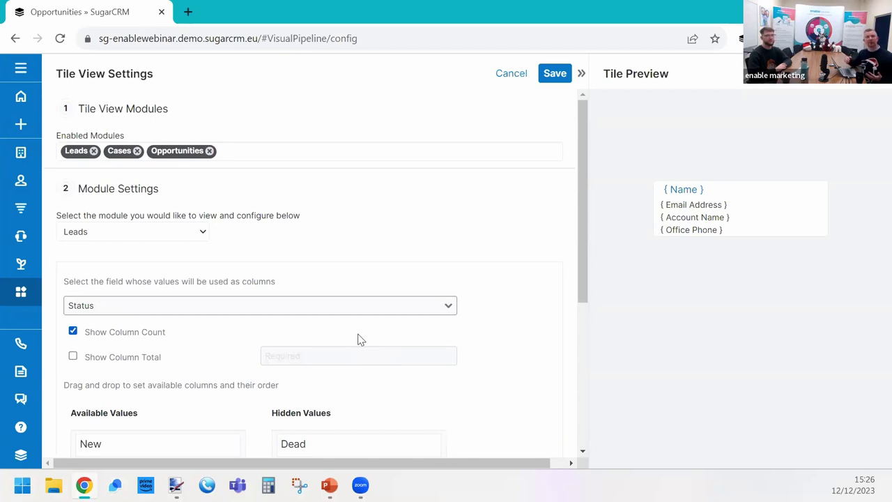
click(504, 76)
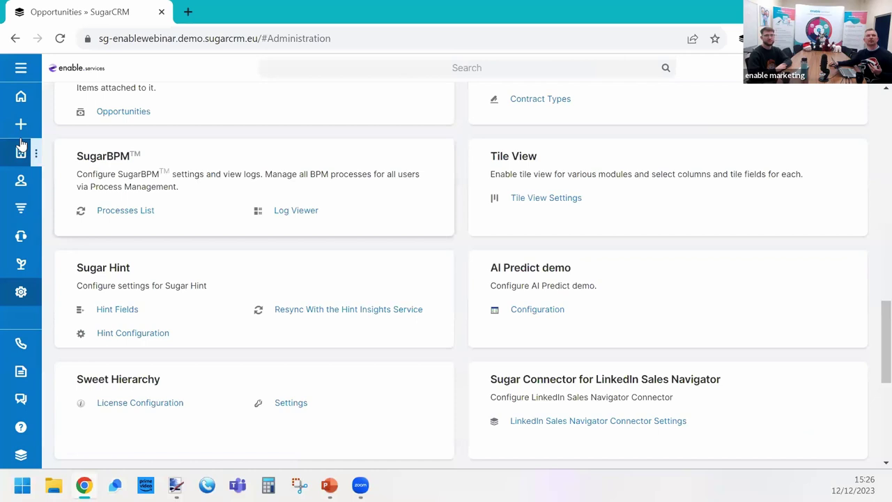
Step: Open the Leads module from the home dashboard and display its records in Tile View
click(21, 99)
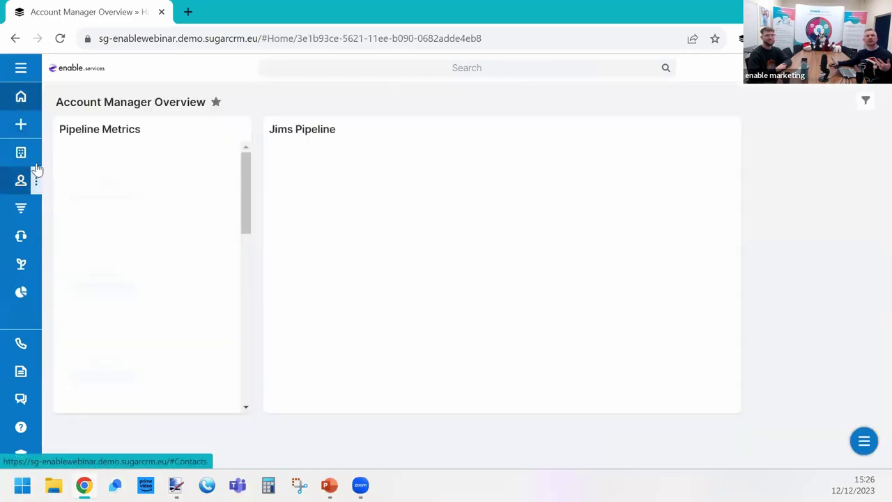
click(20, 68)
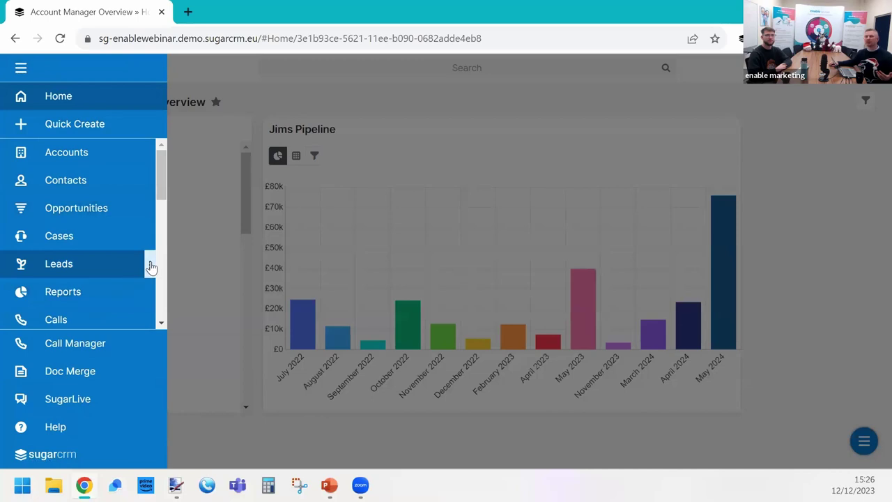
click(151, 267)
click(106, 264)
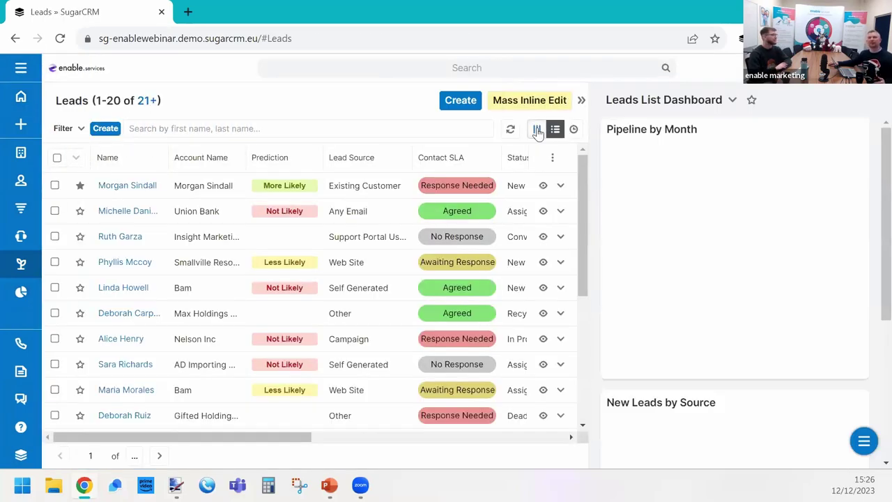
click(538, 131)
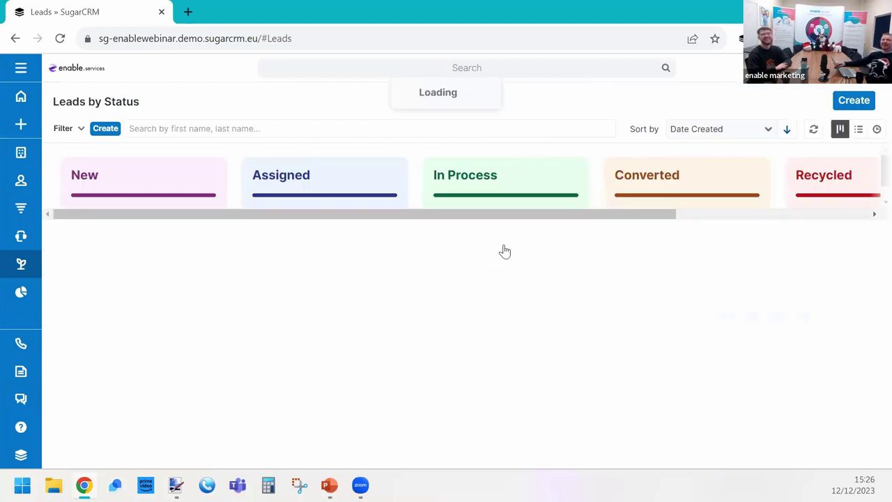
Step: Look over the lead tiles in the Leads by Status columns, and switch Leads back to the list view
drag(580, 462, 464, 451)
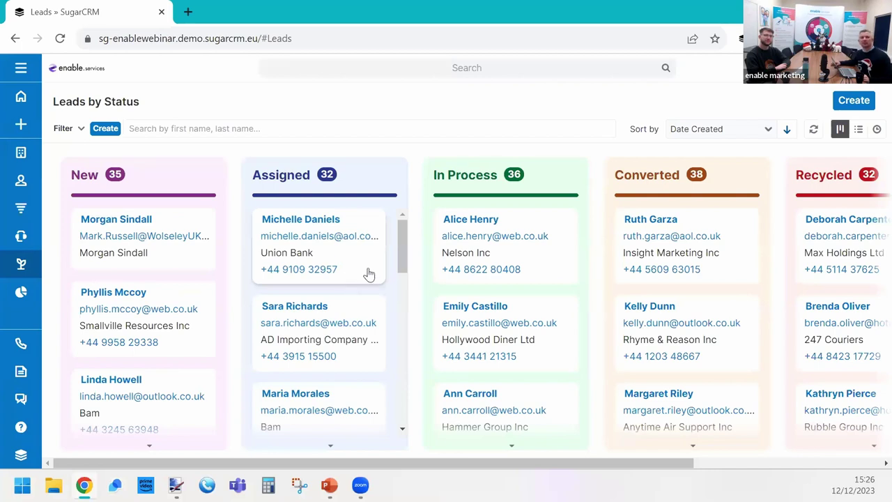
drag(398, 247, 406, 223)
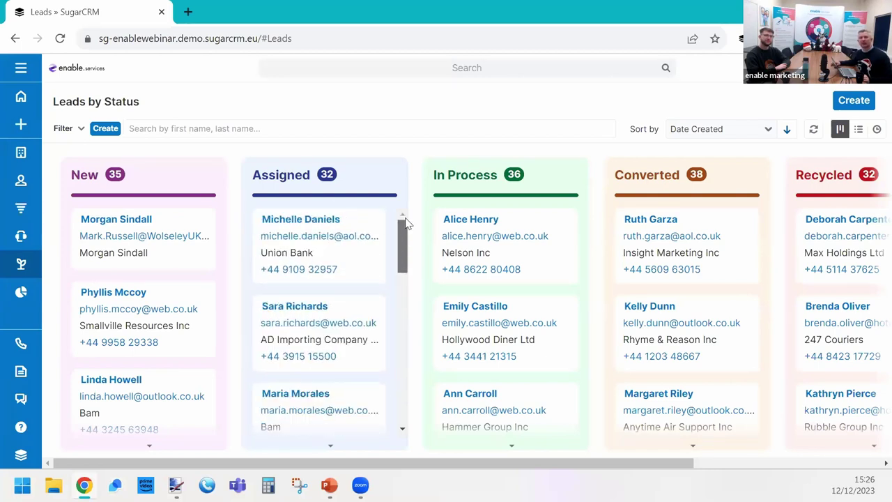
drag(339, 261, 361, 258)
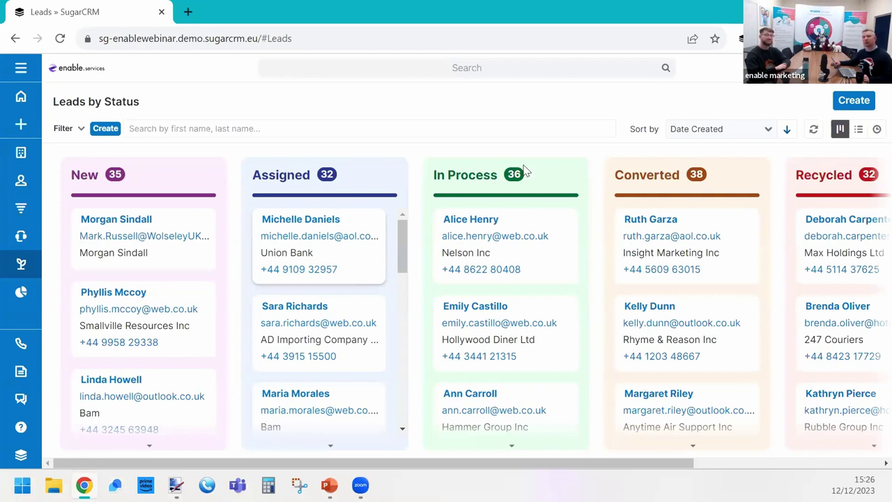
click(860, 129)
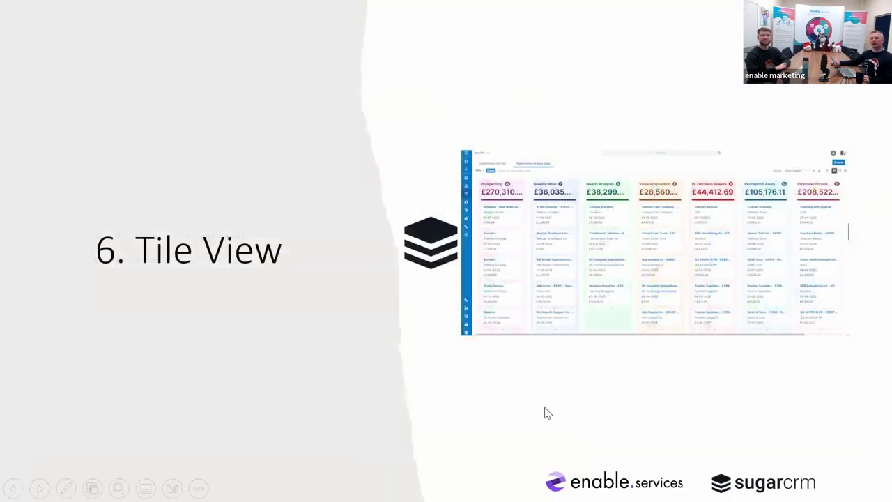
Step: Advance the PowerPoint slideshow to the "7. Timeline Manager and view" slide, and switch back to SugarCRM in the browser
key(Right)
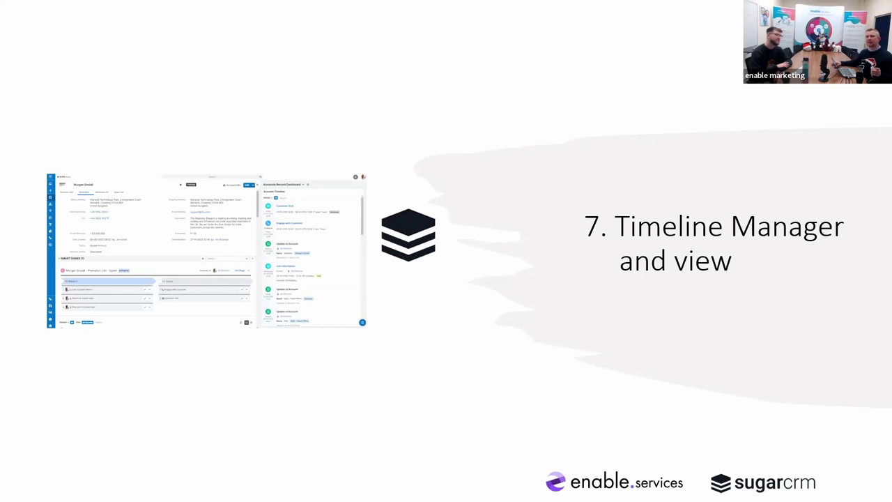
click(410, 236)
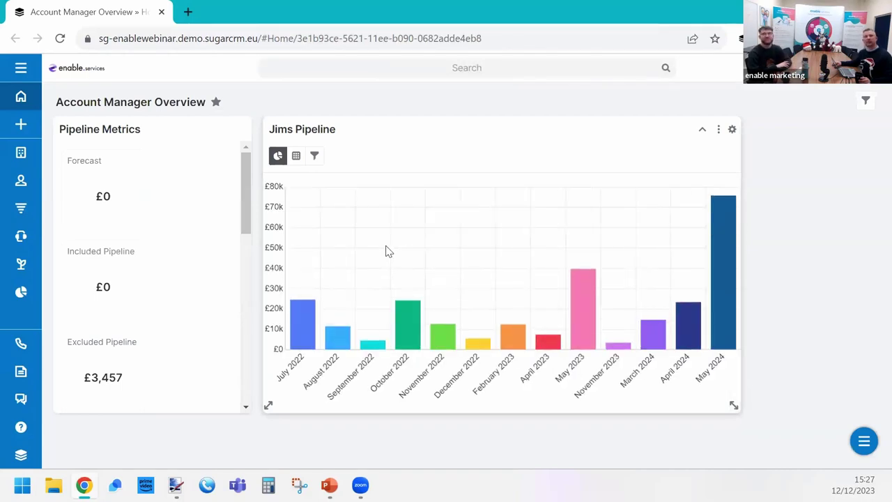
Step: Open the Accounts module from the home dashboard and open the Willmott Dixon account record
click(21, 67)
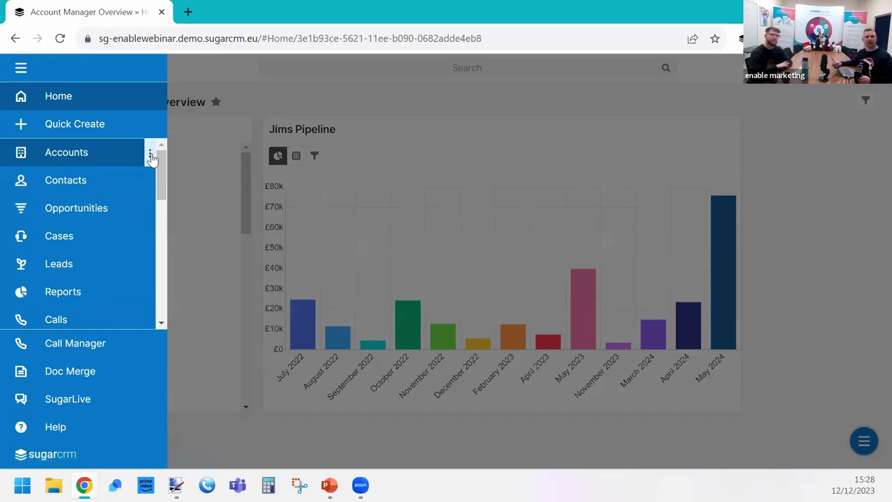
click(149, 156)
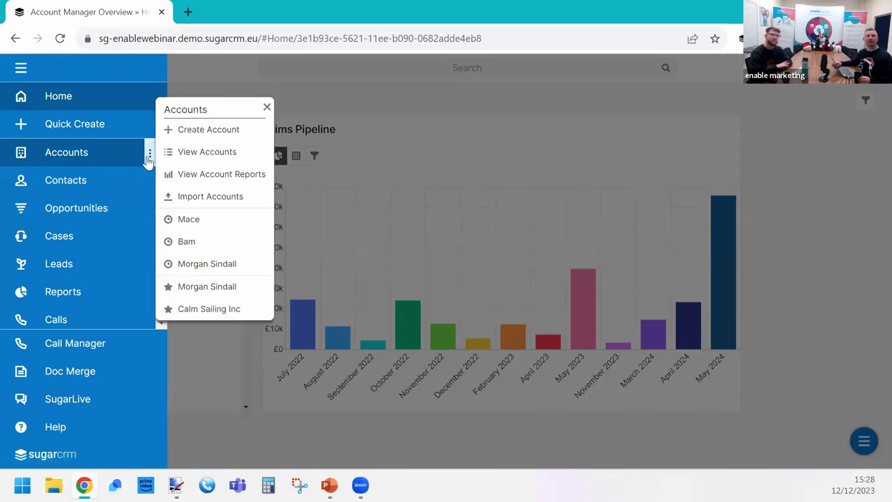
click(109, 159)
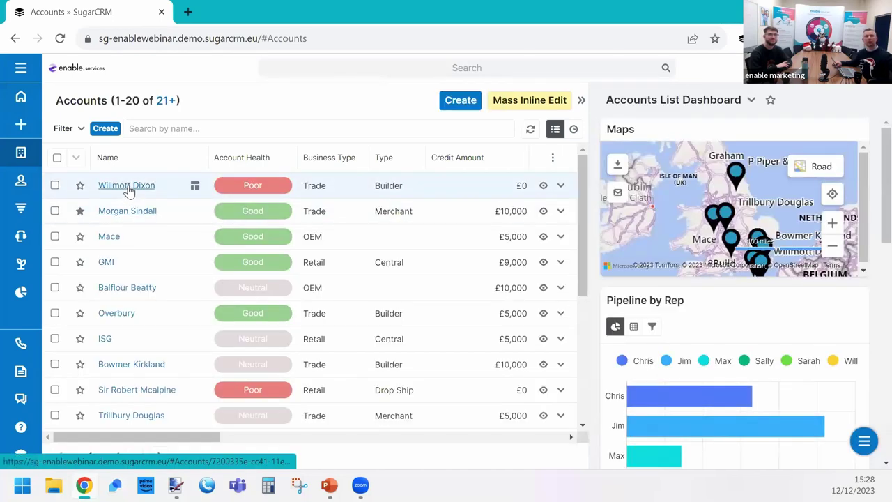
click(128, 187)
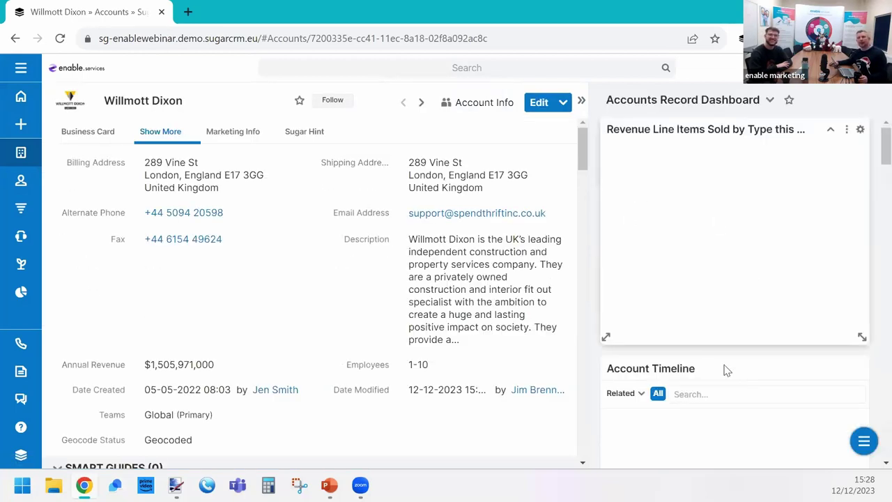
Step: Examine the Account Timeline dashlet's related-module filter options and the activity types it offers for creating records
drag(732, 368, 736, 167)
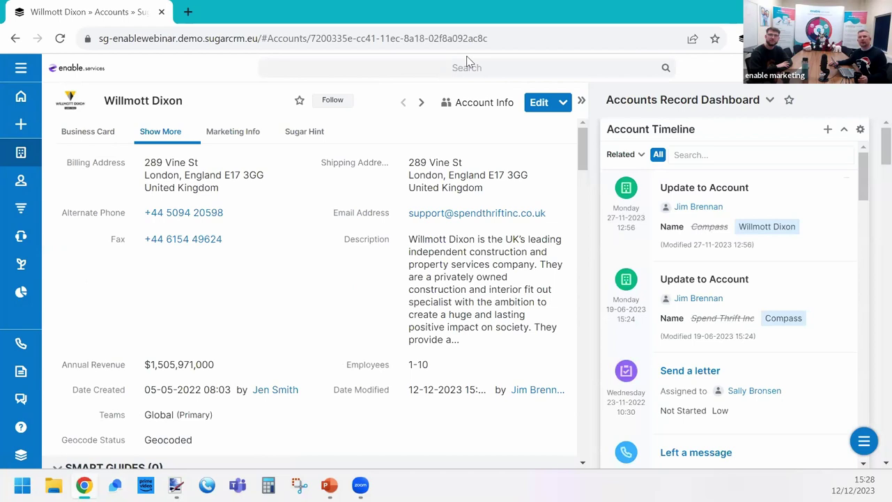
click(637, 159)
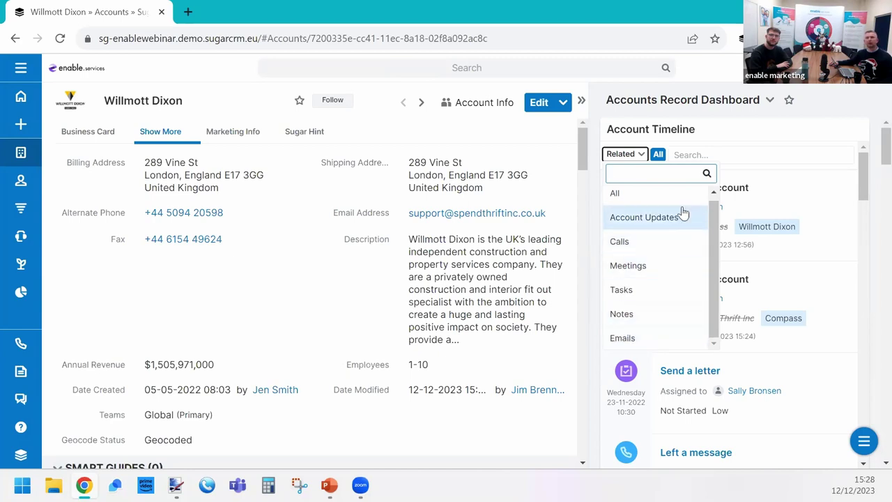
click(771, 131)
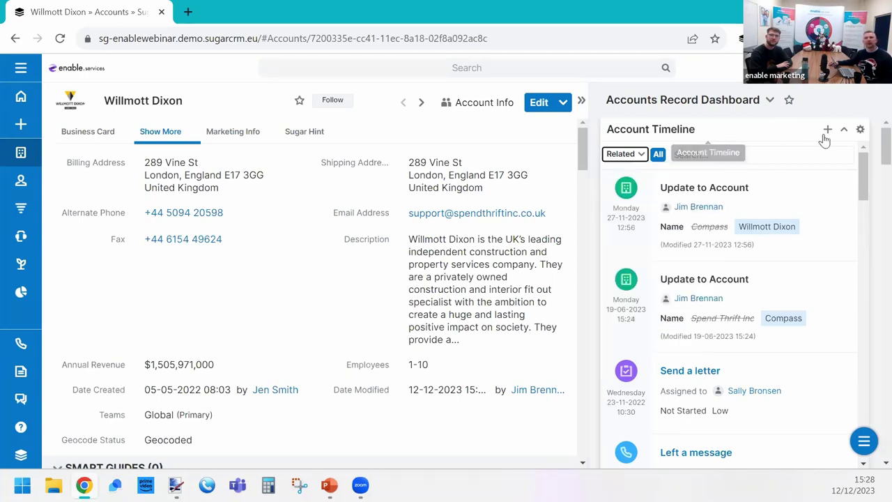
click(827, 128)
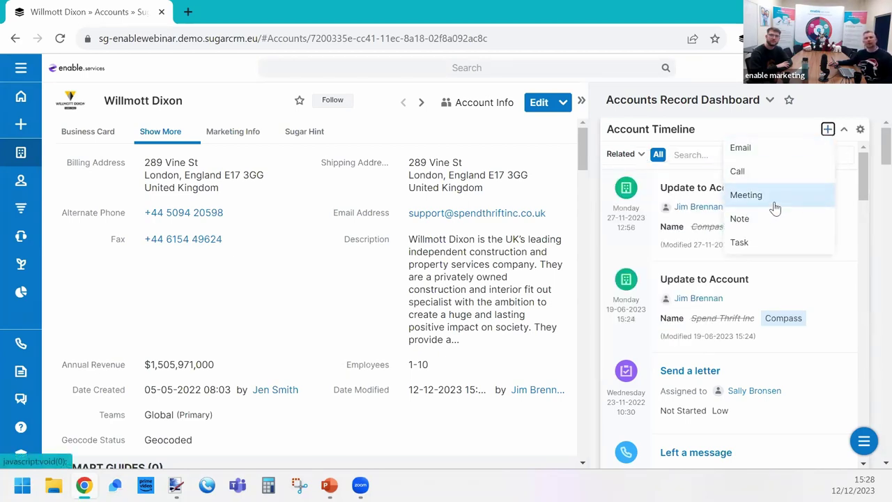
Step: Look over the Willmott Dixon record's details down to the Smart Guides subpanel
click(239, 79)
click(259, 99)
scroll(256, 218, down, 8)
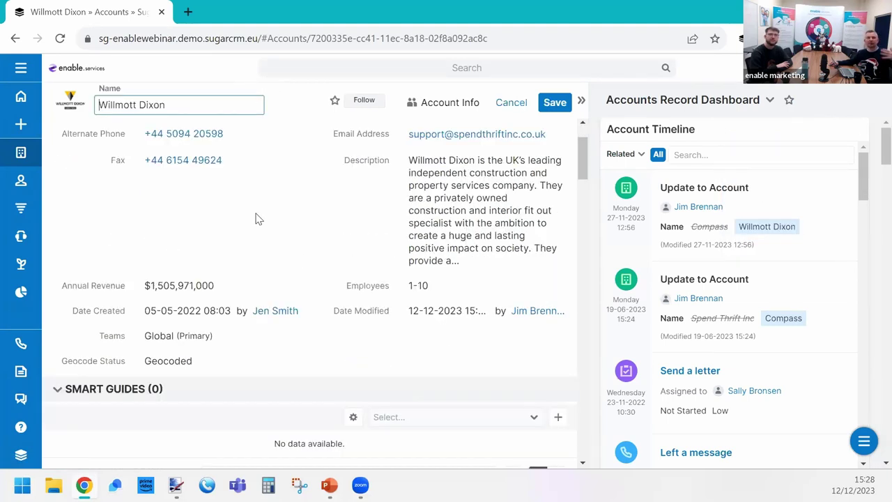
scroll(368, 285, up, 3)
scroll(368, 285, up, 5)
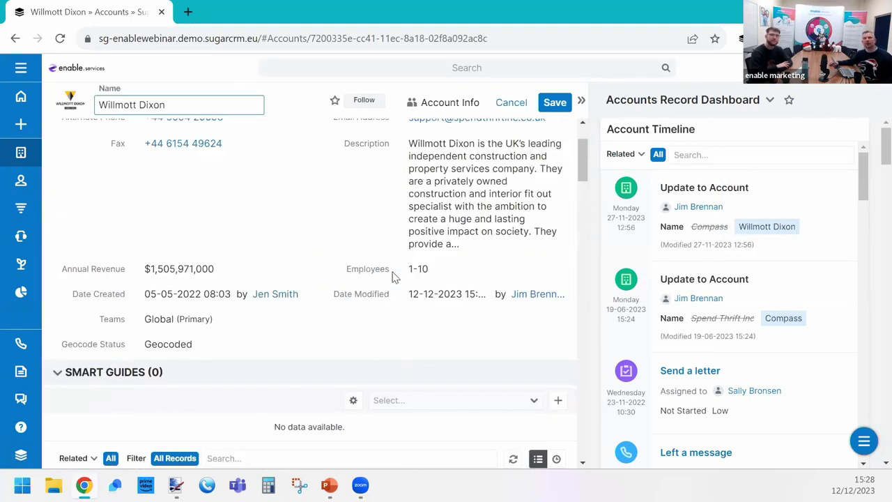
Step: Start a new call for Willmott Dixon from the Account Timeline dashlet, and cancel the call form without saving
click(825, 130)
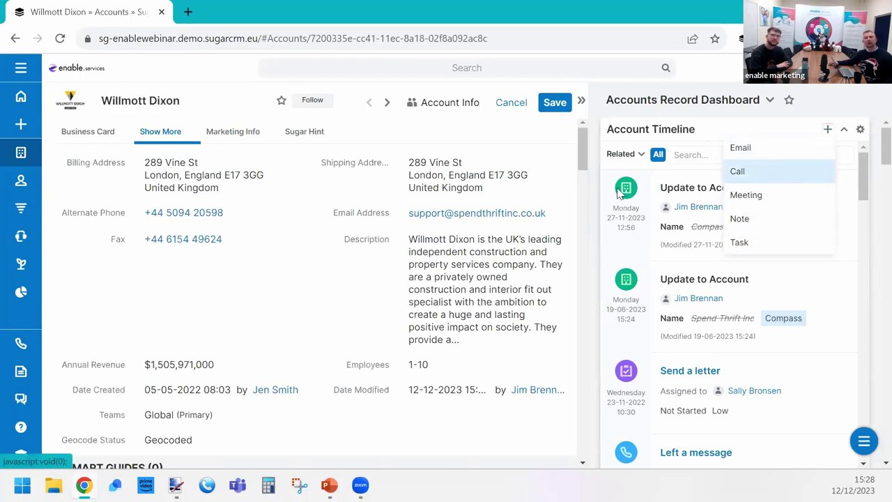
click(765, 179)
click(174, 258)
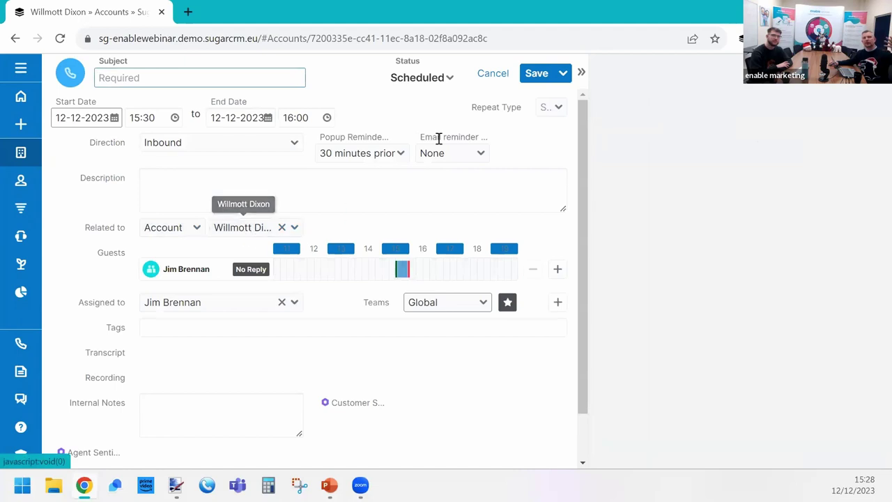
click(496, 74)
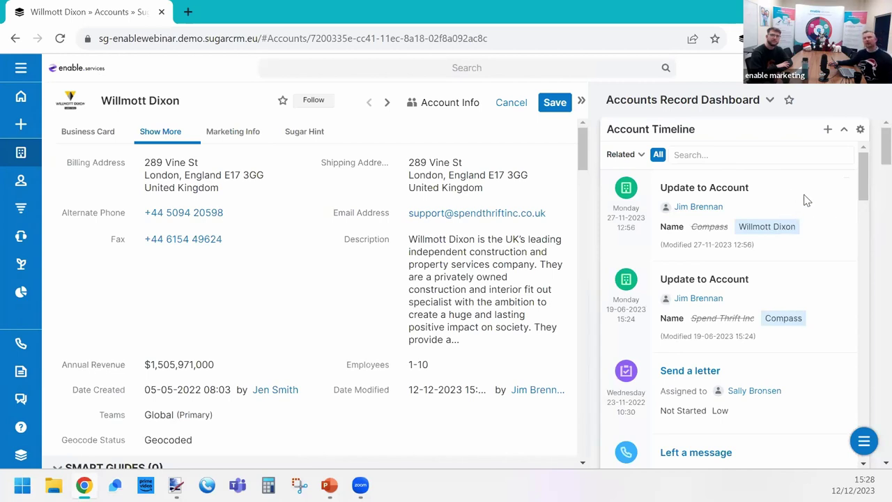
Step: Look through the Account Timeline entries and open the related-module filter choices
scroll(810, 297, down, 5)
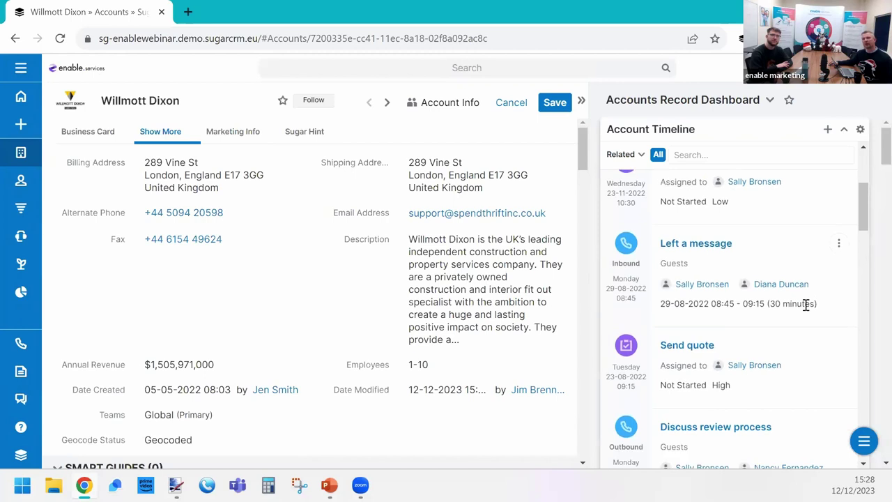
scroll(805, 311, up, 4)
scroll(805, 310, up, 1)
click(710, 156)
click(638, 155)
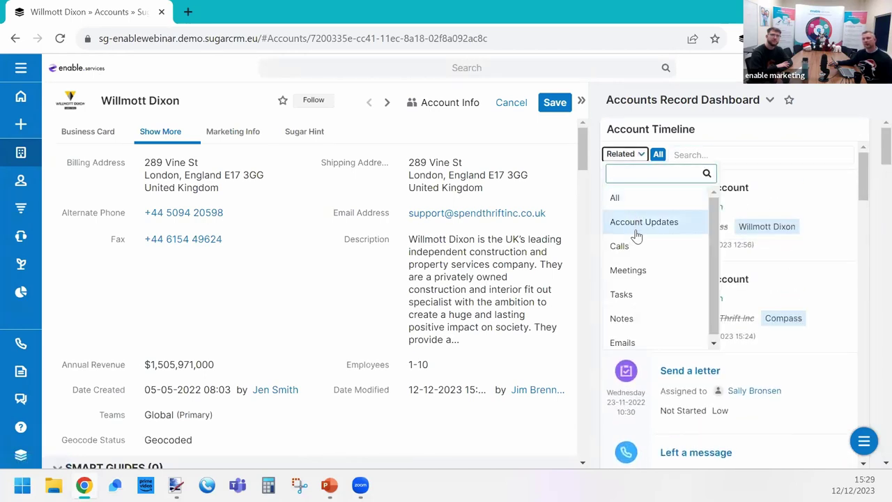
Step: Filter the Account Timeline by Account Updates and by Calls
click(645, 238)
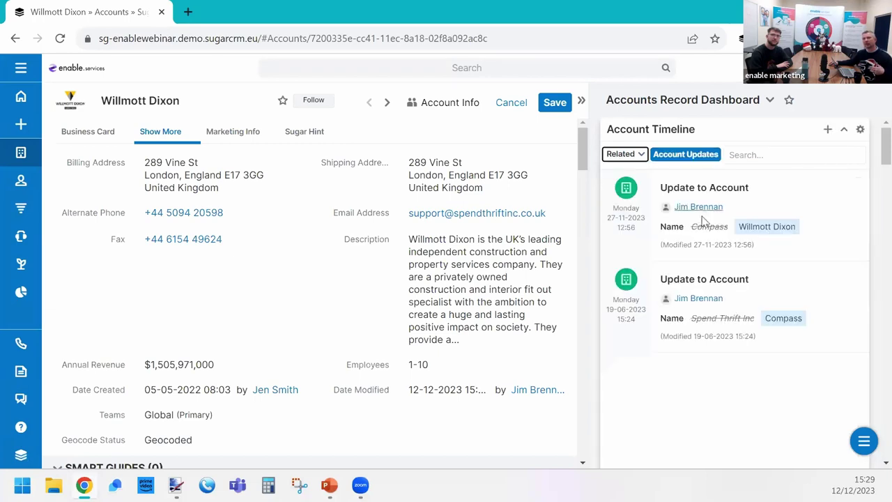
click(635, 155)
click(635, 247)
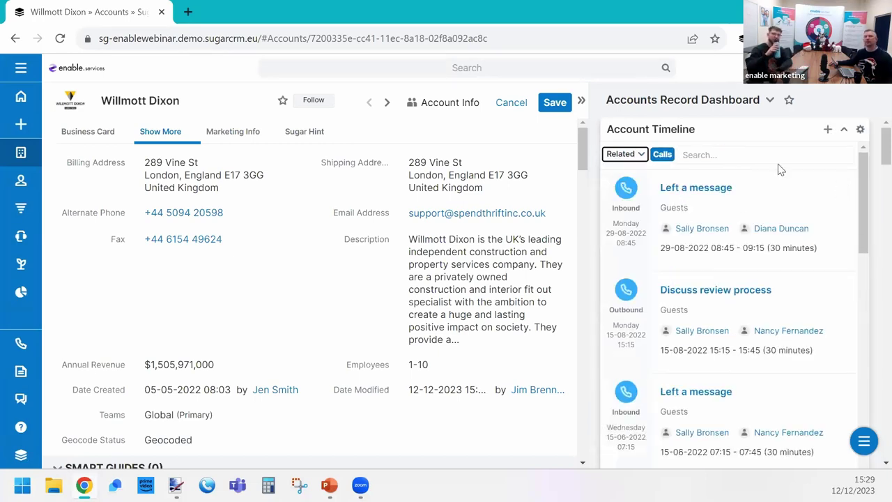
Step: Open Studio from the Developer Tools on the Administration page
click(860, 130)
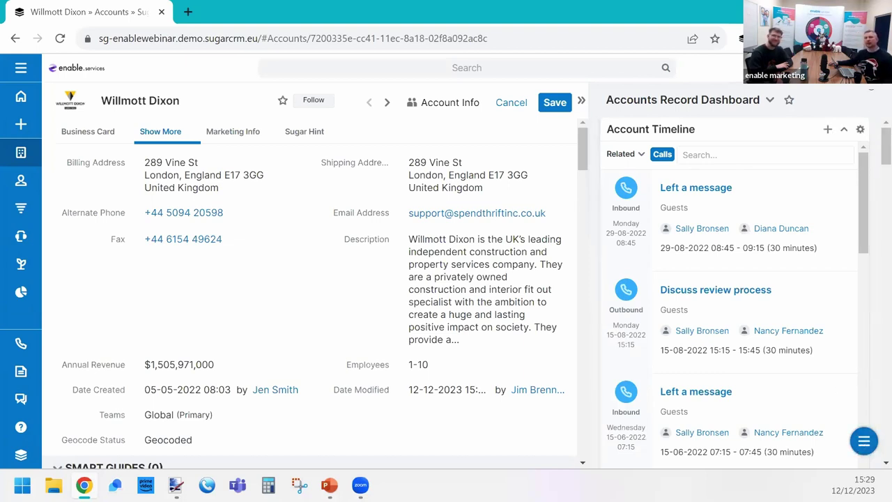
click(870, 95)
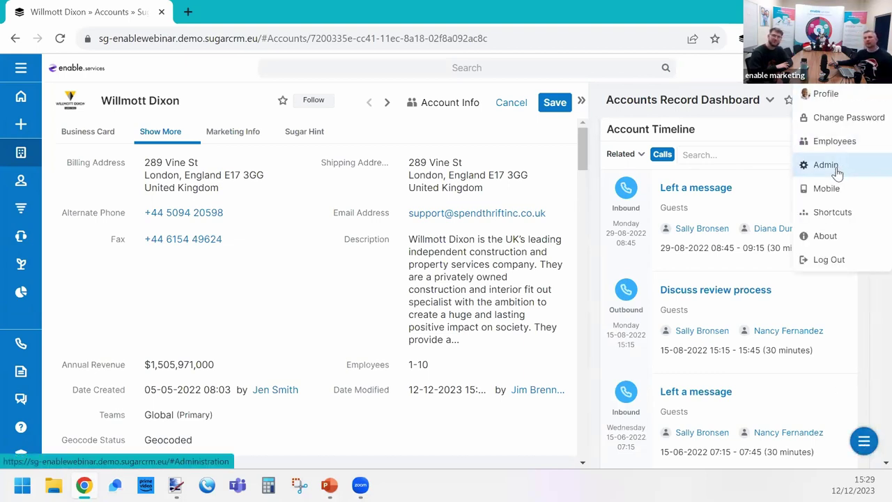
click(825, 166)
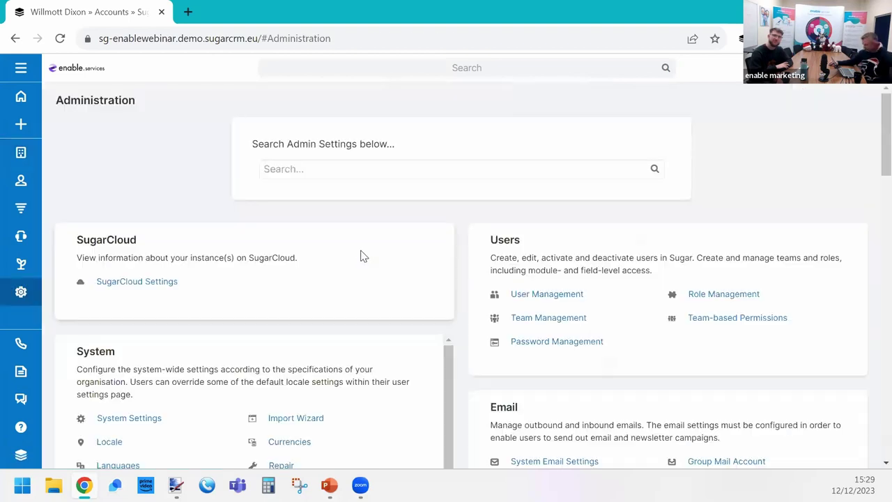
scroll(599, 328, down, 4)
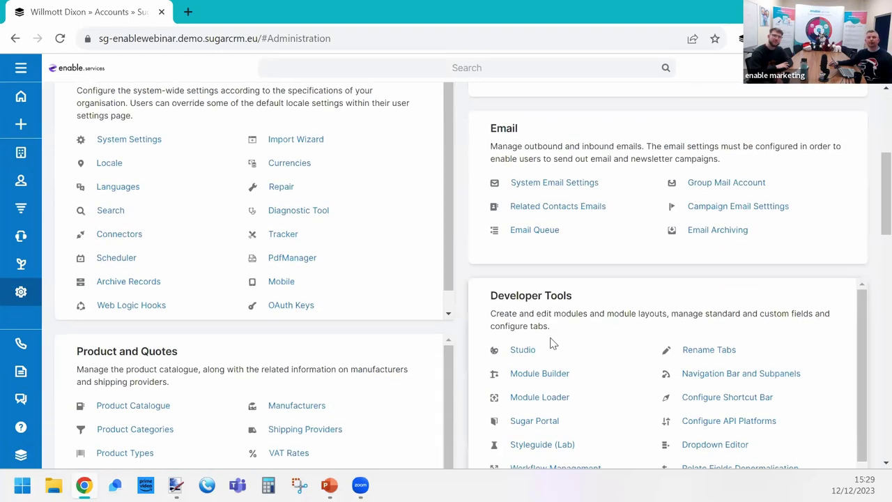
click(522, 333)
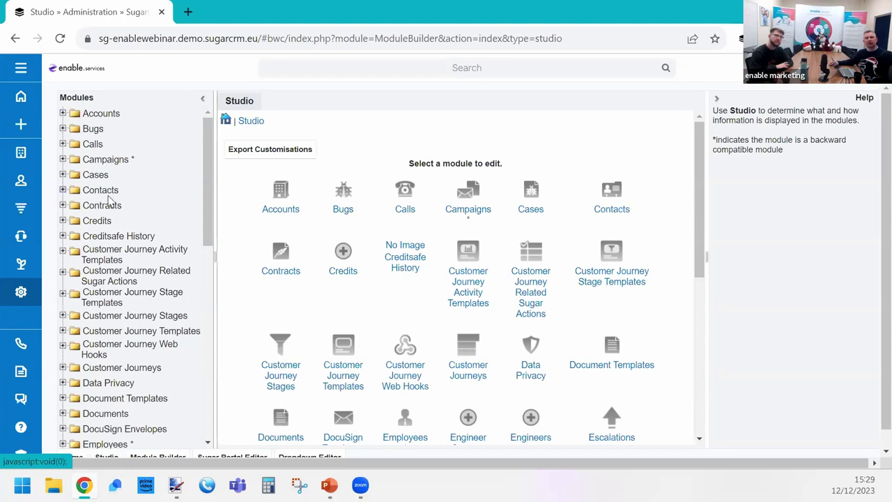
Step: Review the modules available in the Accounts module's Timeline settings and leave without saving
click(62, 114)
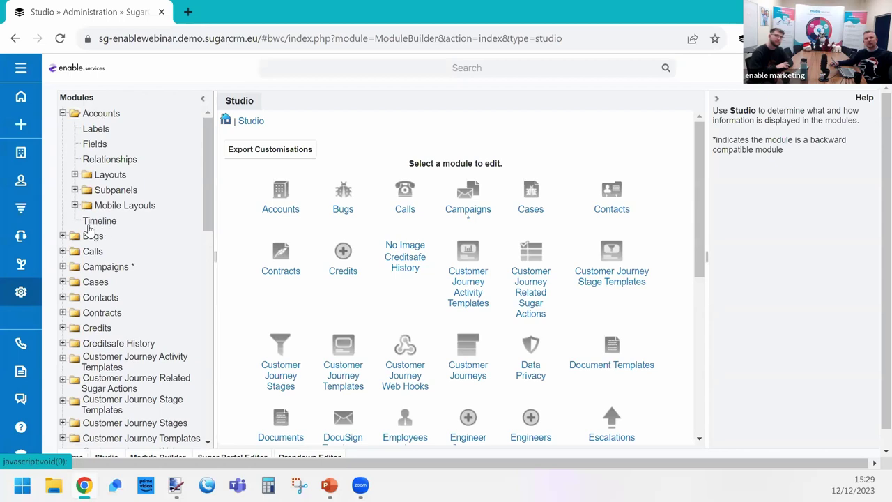
scroll(102, 228, up, 1)
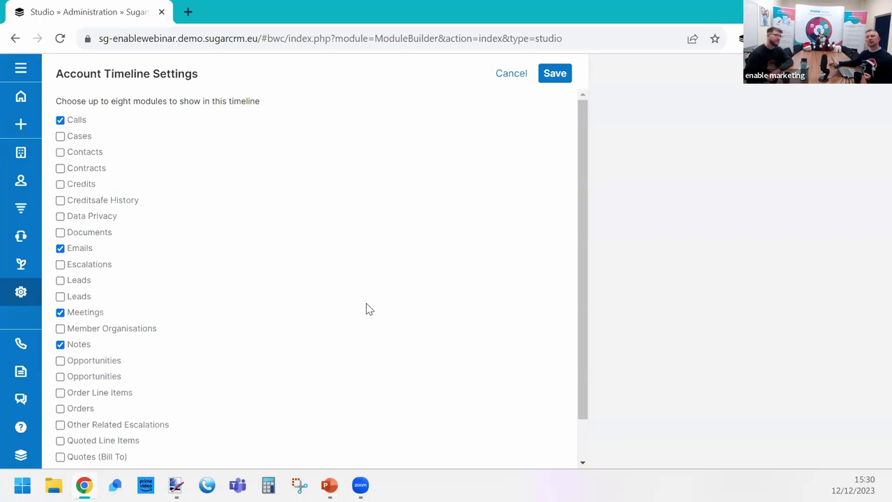
click(513, 75)
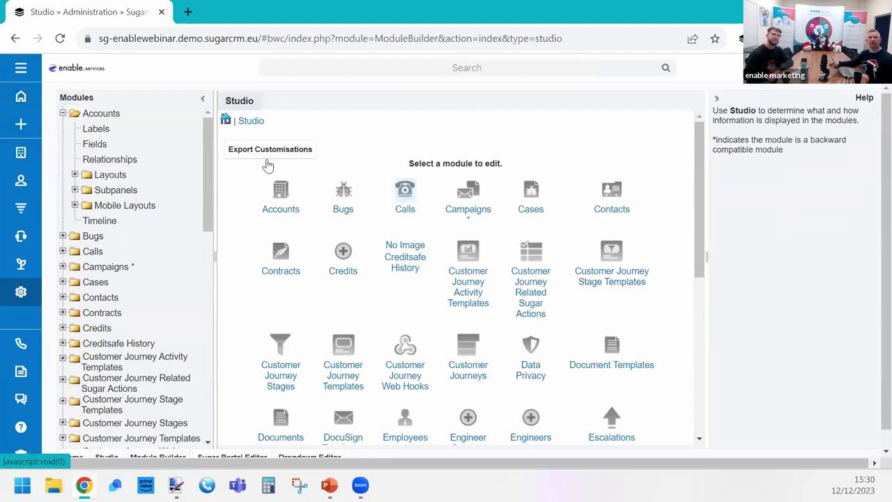
Step: Inspect the Cases and Contracts modules in the Studio tree for a Timeline entry
click(63, 282)
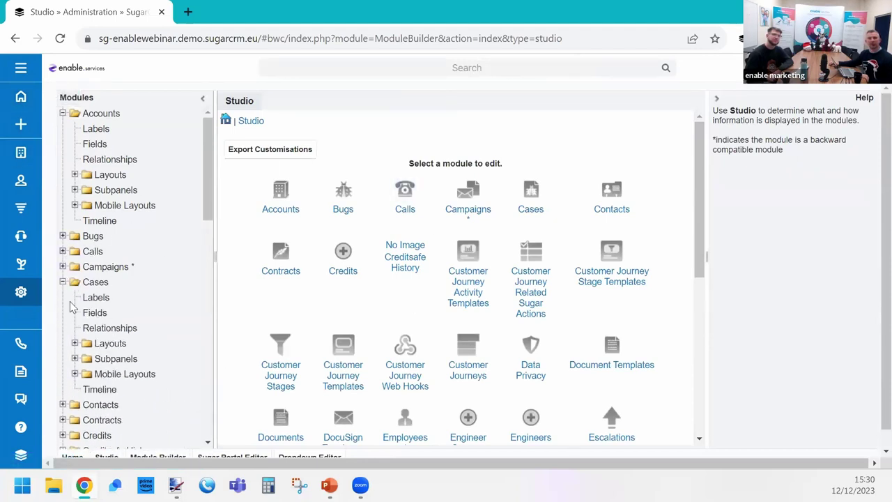
click(62, 281)
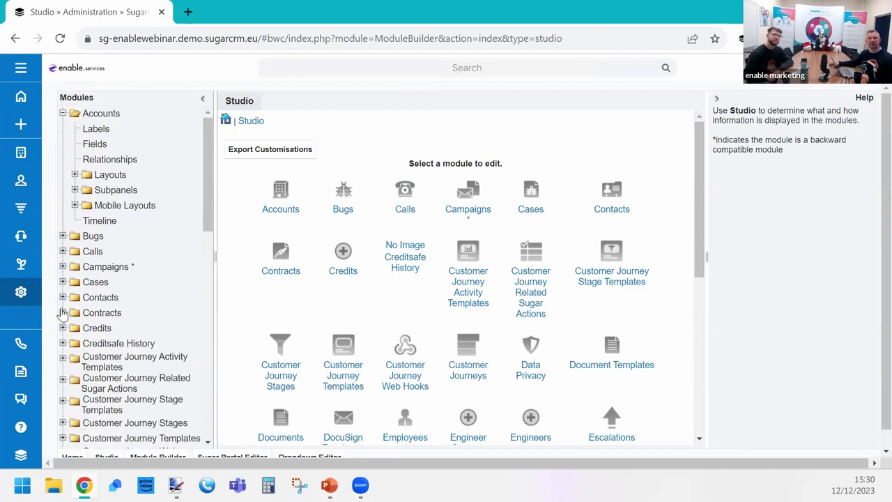
click(62, 312)
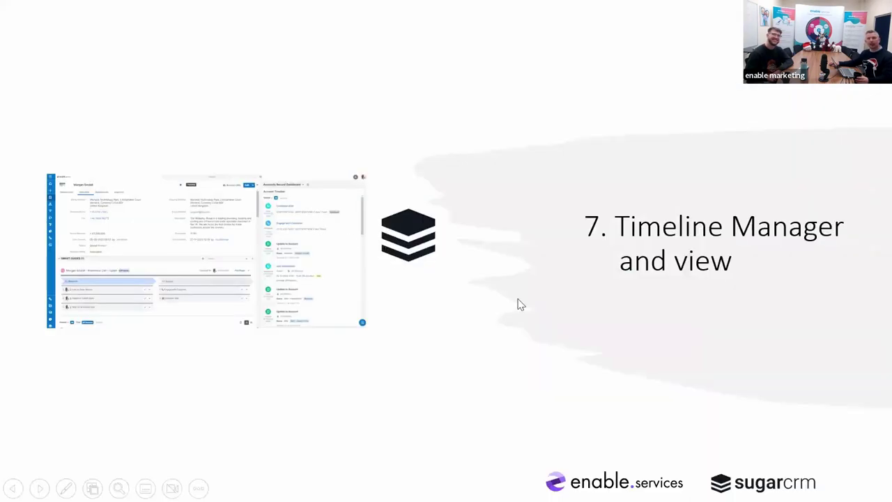
click(562, 341)
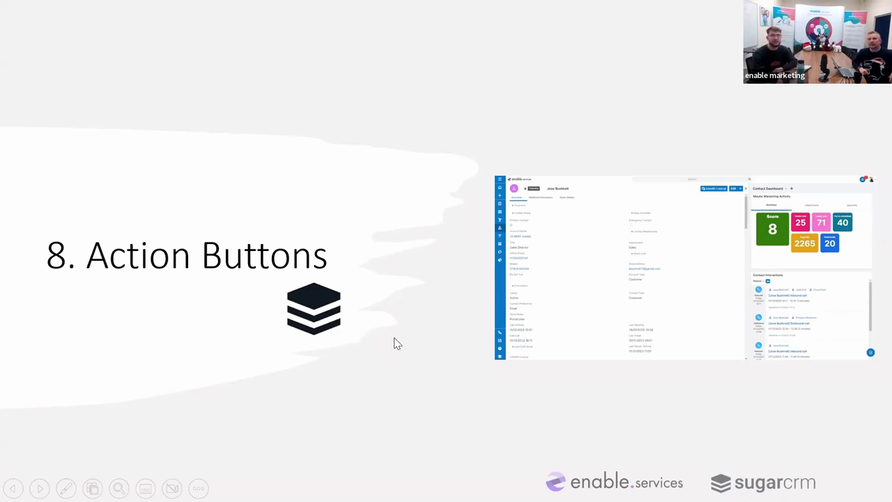
click(307, 314)
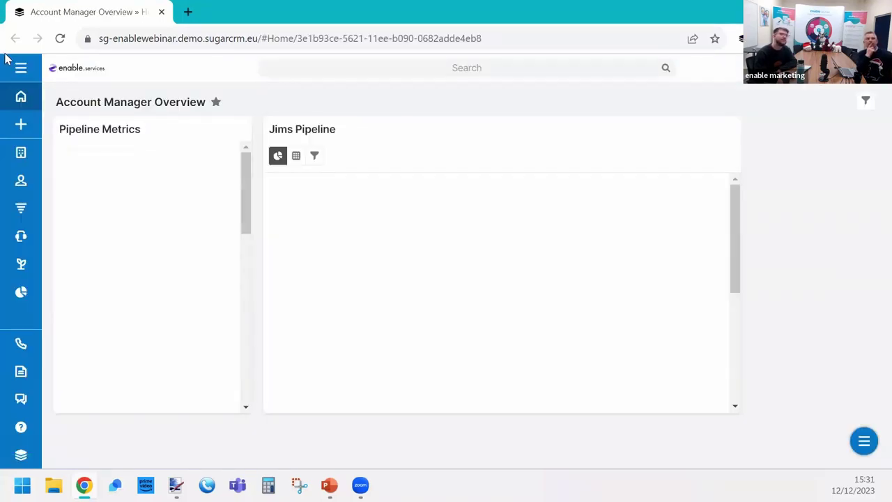
Step: Open the Repairs Required quote from the Quotes module
click(21, 70)
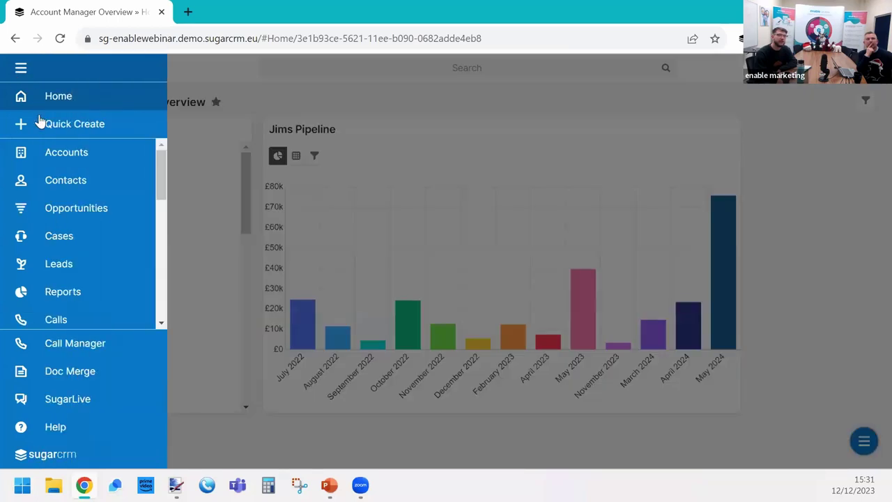
scroll(105, 237, down, 3)
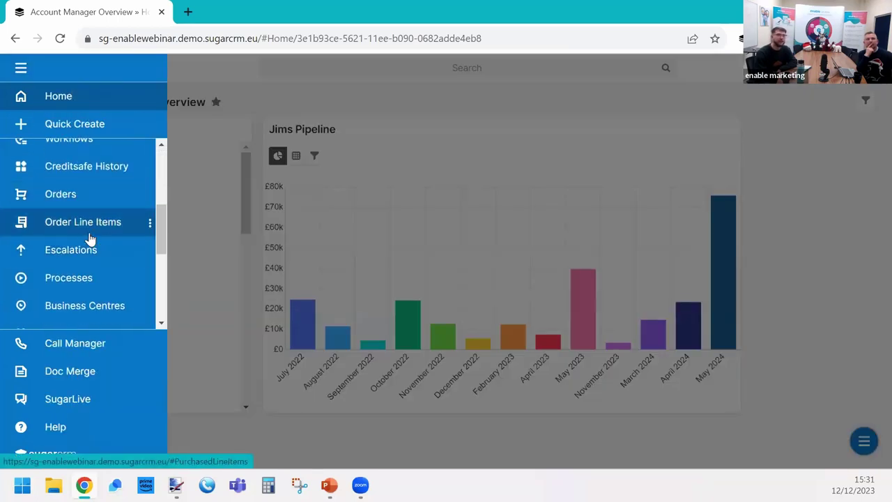
scroll(83, 249, down, 2)
click(87, 251)
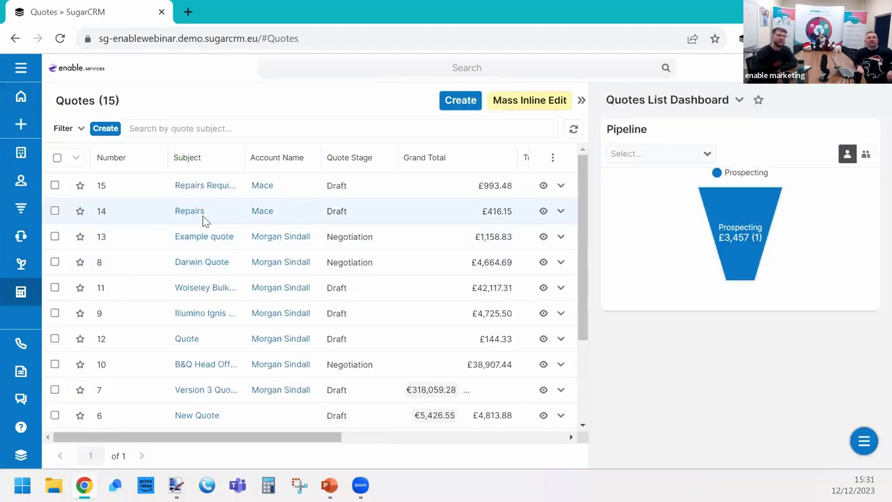
click(205, 186)
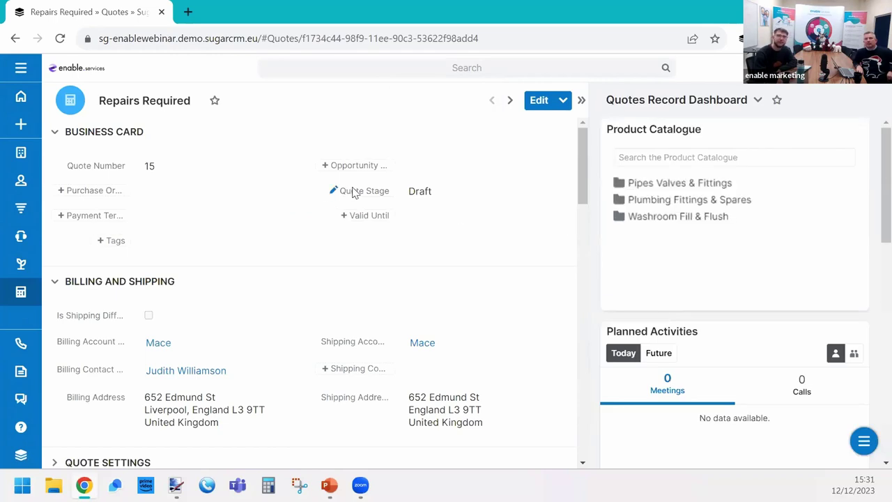
Step: Set the quote stage to Closed Accepted, save the quote and dismiss the notification
click(354, 193)
scroll(467, 278, down, 1)
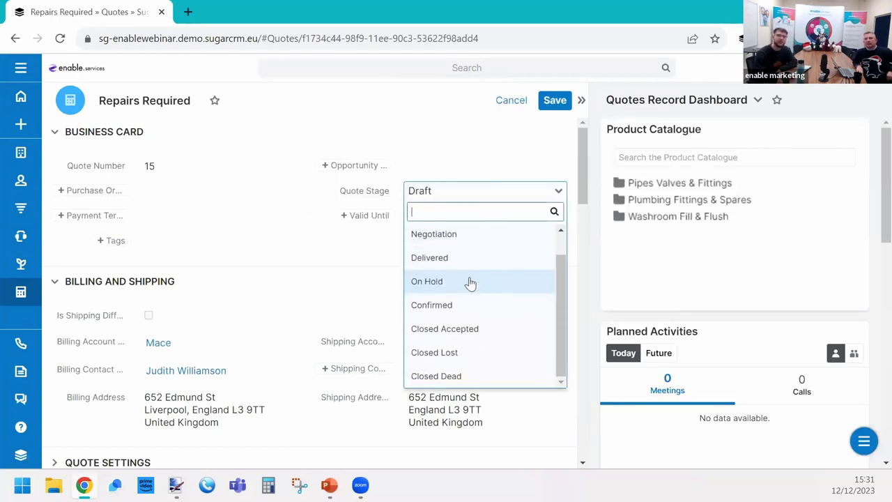
click(432, 332)
click(561, 101)
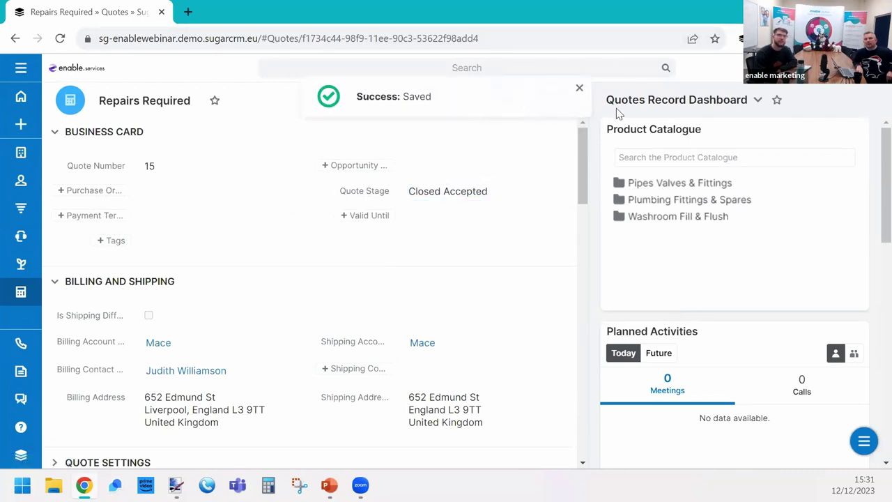
click(580, 90)
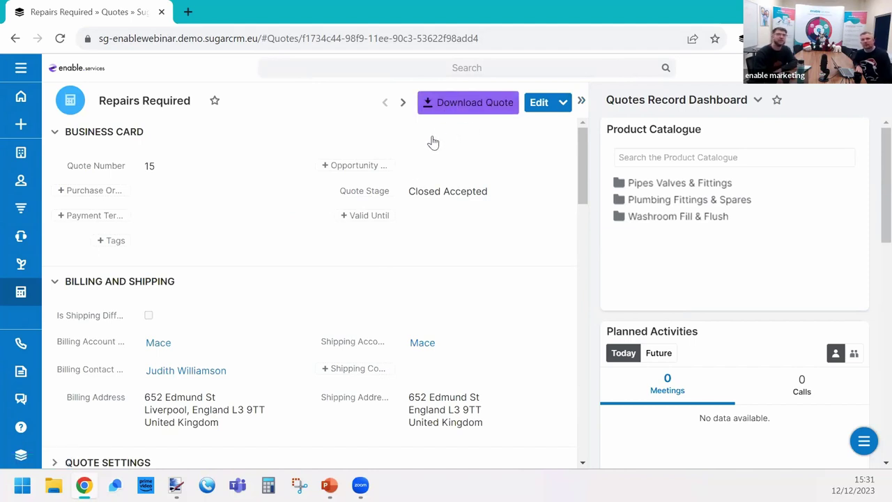
Step: Review the PDF download and email options among the quote's additional actions
scroll(344, 278, down, 1)
scroll(344, 277, up, 1)
click(563, 109)
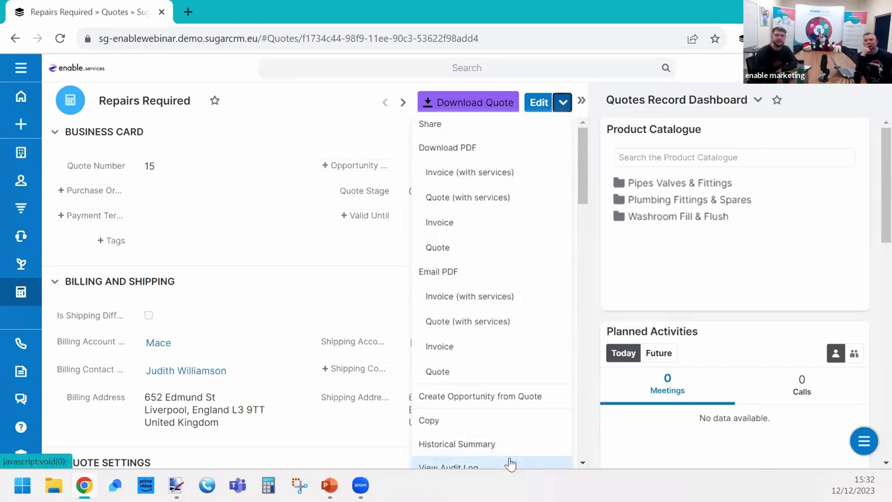
click(556, 108)
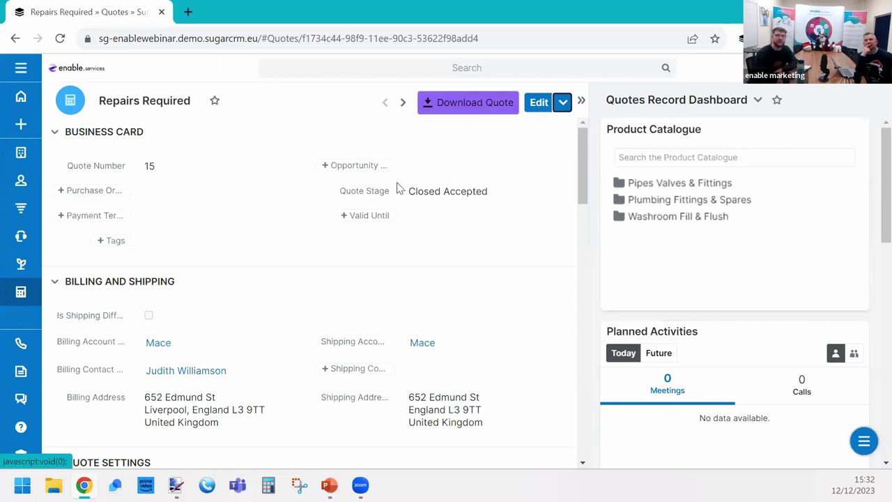
Step: Generate the quote PDF with the Download Quote action button and remove the older Repairs document from Doc Merge
click(469, 110)
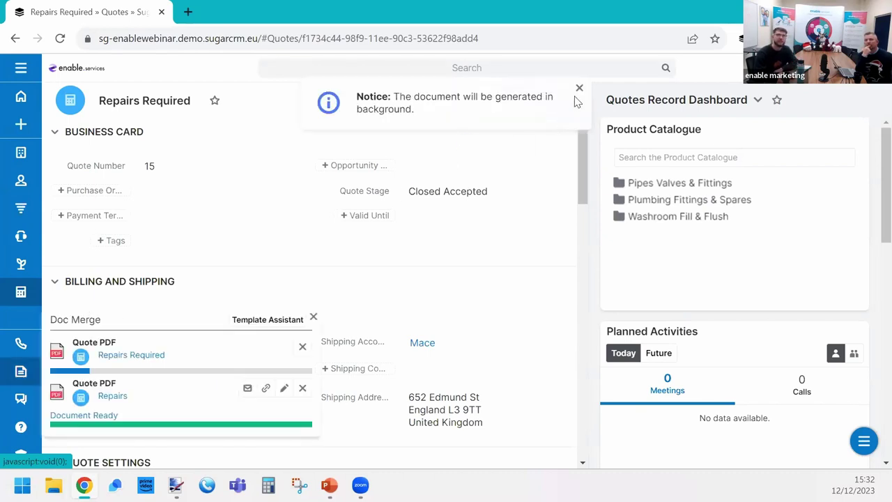
click(579, 89)
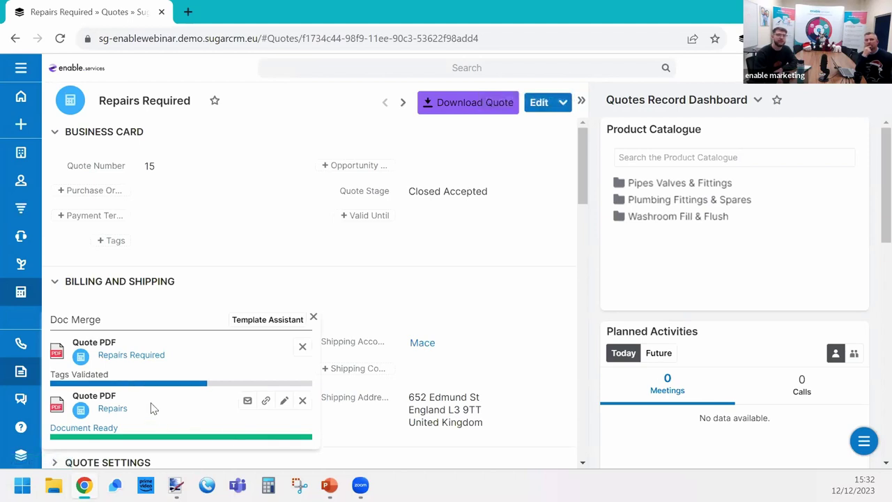
click(303, 402)
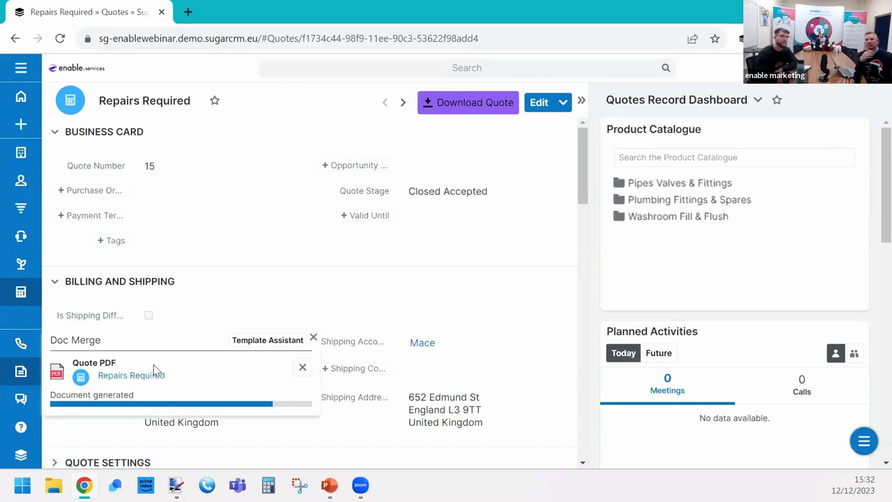
Step: Open the generated Repairs Required quote PDF, look through its product lines and close it
click(55, 372)
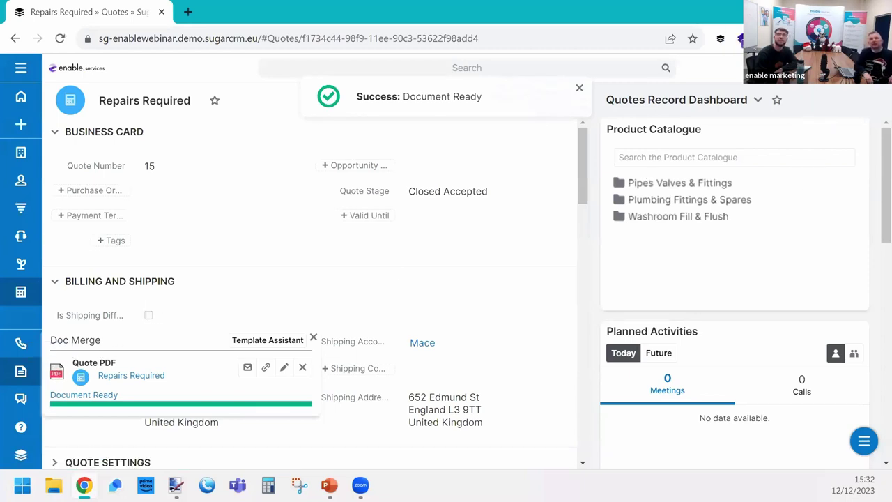
click(703, 74)
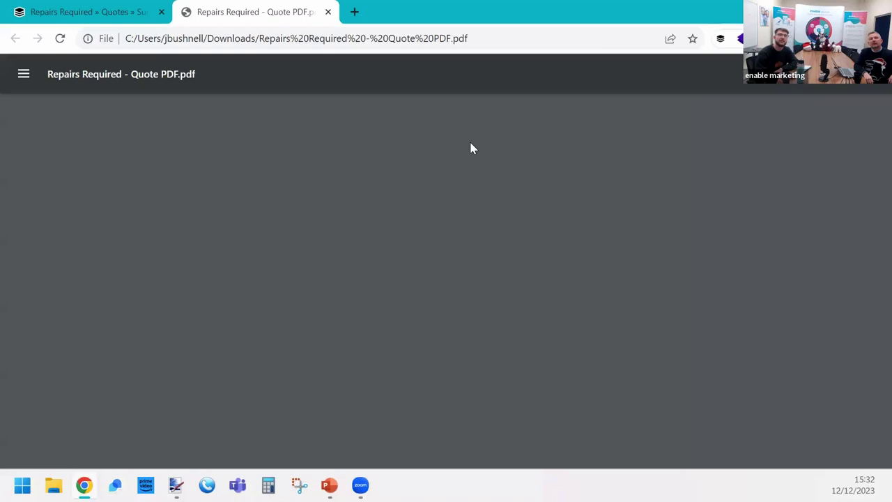
scroll(437, 233, down, 5)
scroll(435, 244, up, 5)
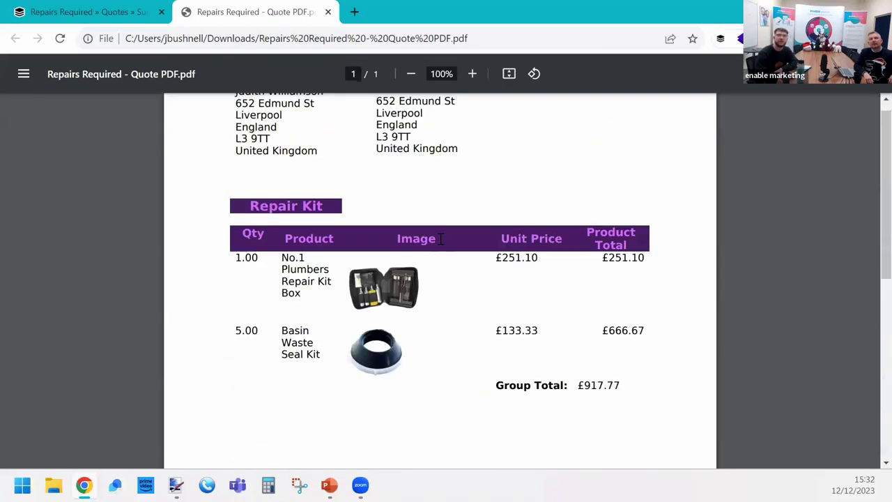
click(326, 12)
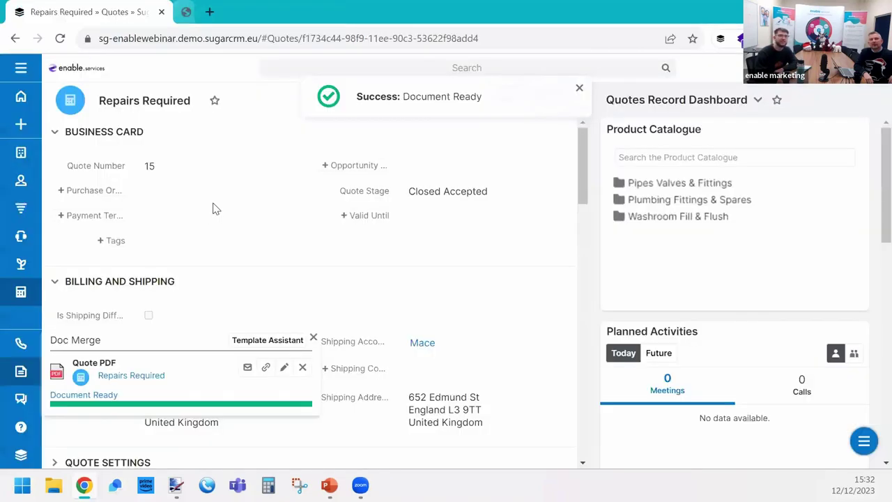
Step: Remove the Repairs Required document from Doc Merge and look through the quote record
click(303, 366)
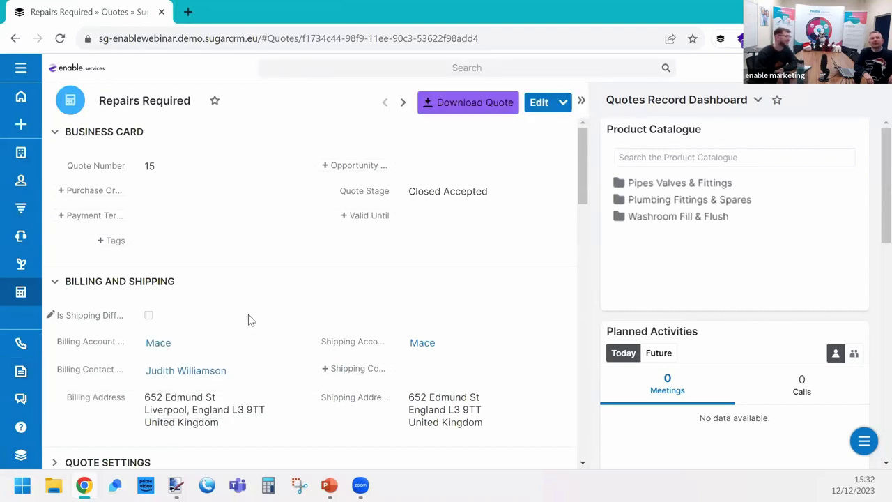
scroll(241, 292, down, 4)
scroll(246, 291, up, 4)
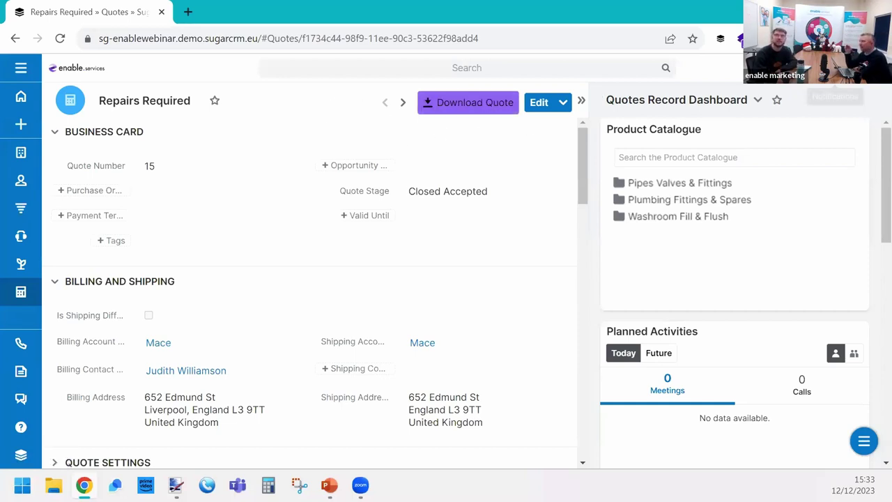
Step: Open Studio from the Developer Tools section of Administration
click(872, 67)
click(828, 165)
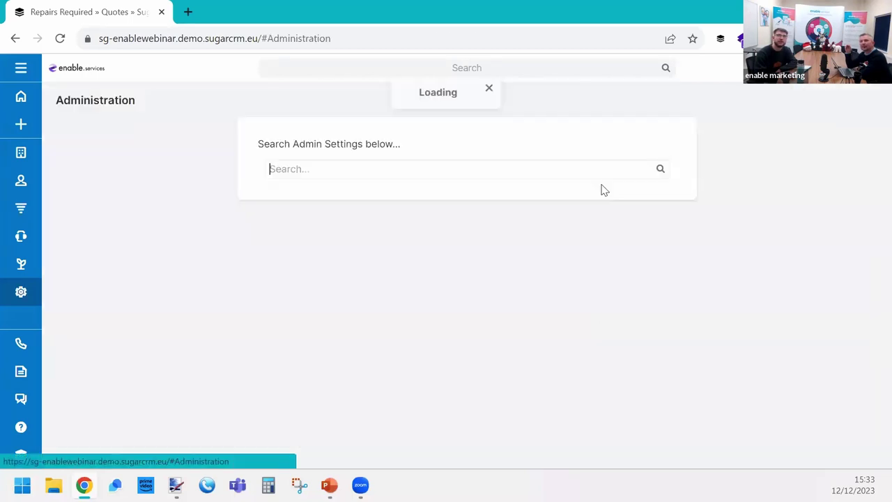
scroll(498, 364, down, 4)
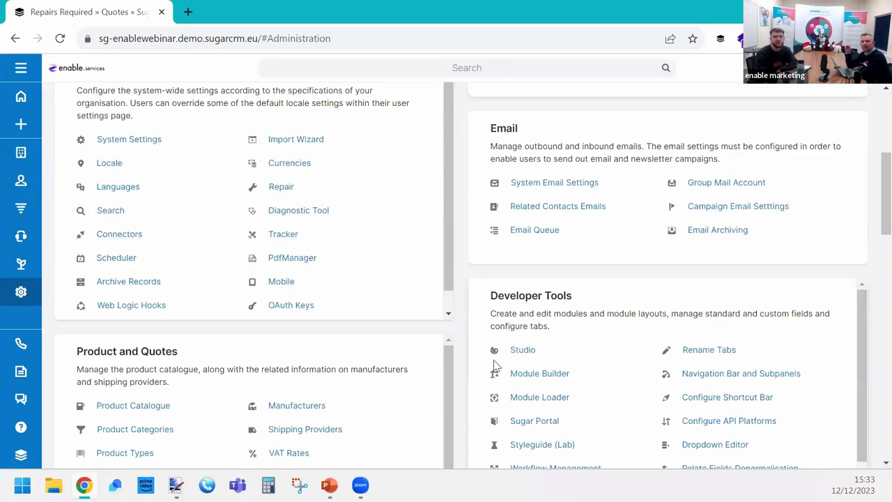
click(522, 350)
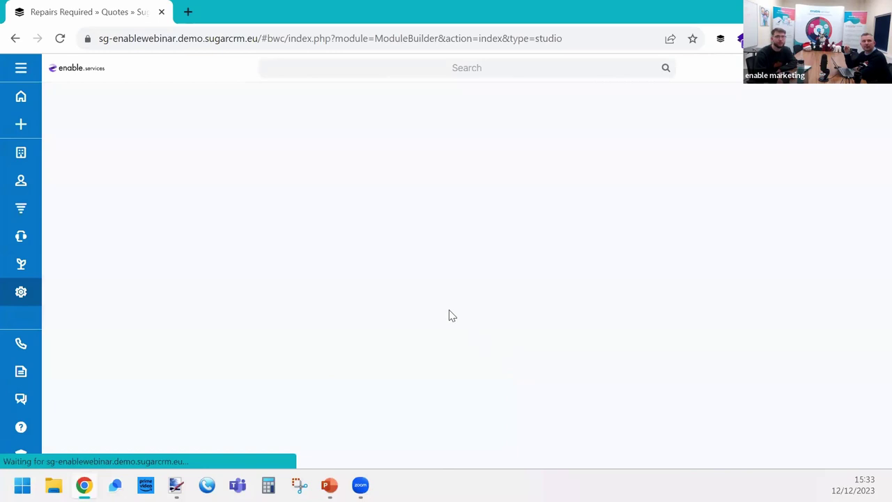
Step: Open the recently viewed Repairs Required quote in a separate browser tab and close the extra Quotes list tab
click(21, 68)
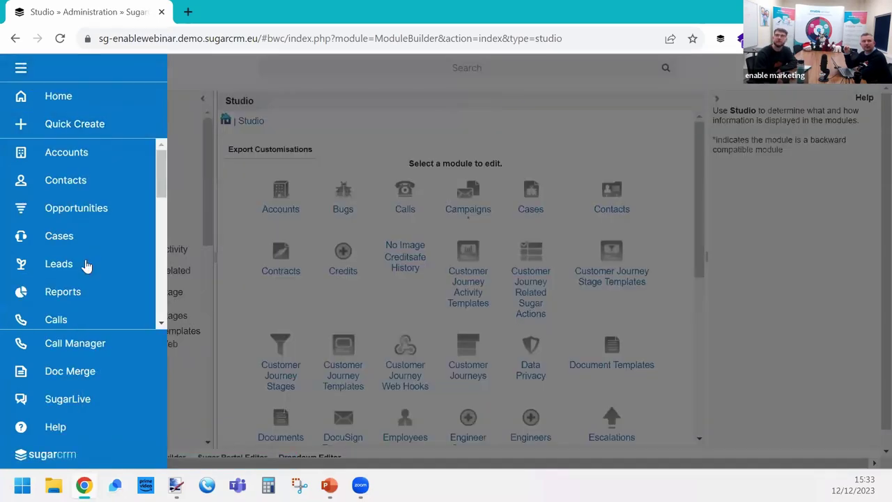
scroll(79, 241, down, 5)
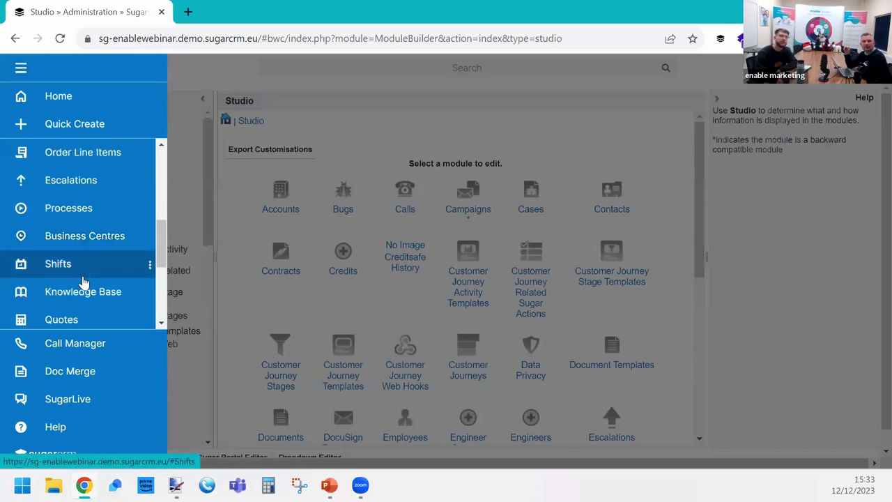
scroll(82, 264, down, 2)
middle_click(87, 192)
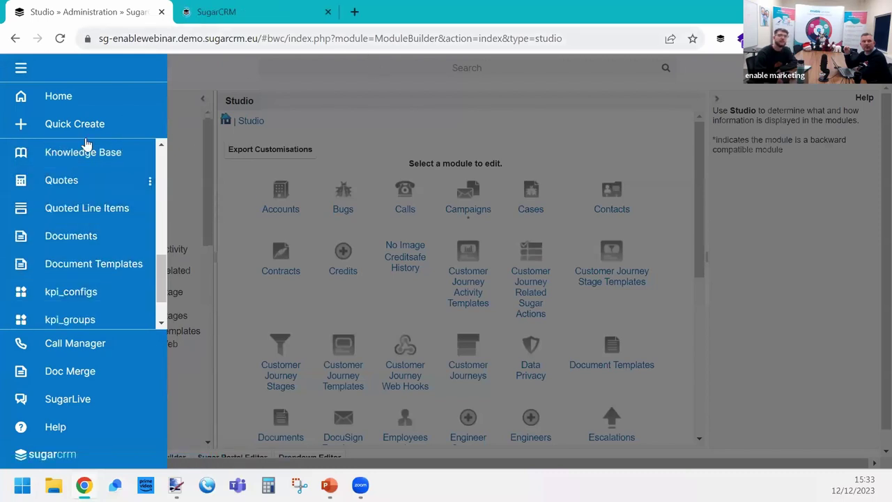
click(150, 183)
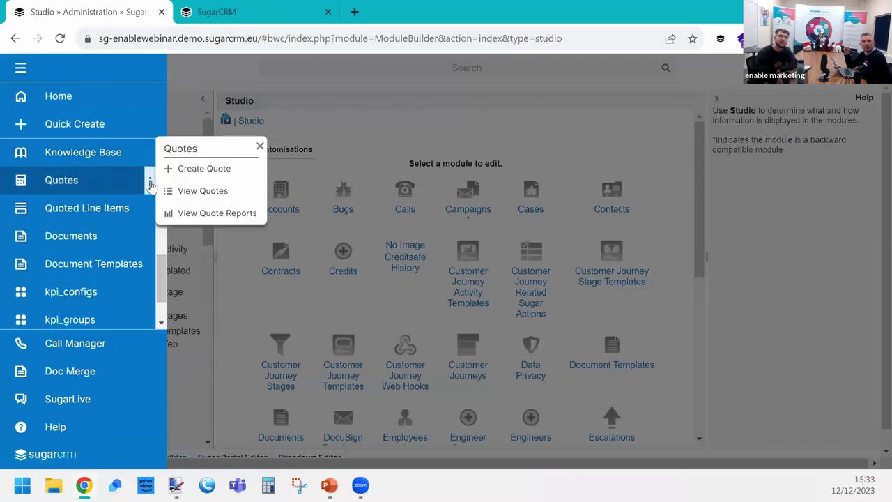
middle_click(203, 240)
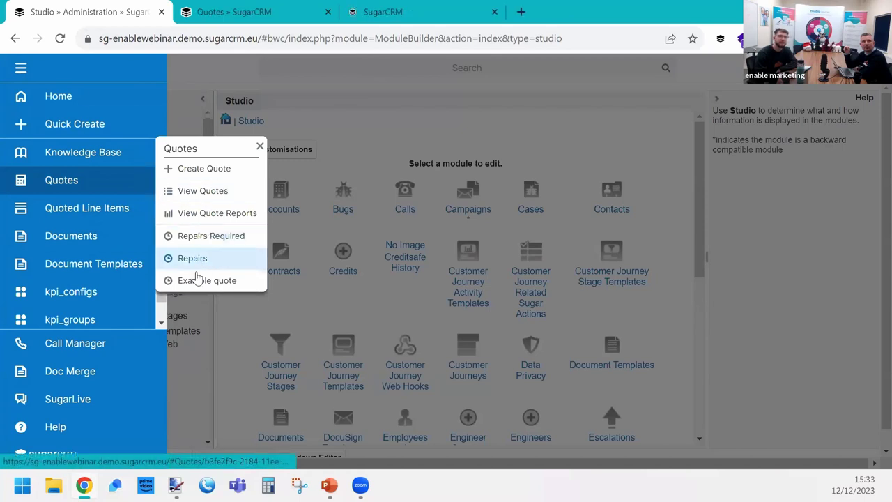
click(373, 11)
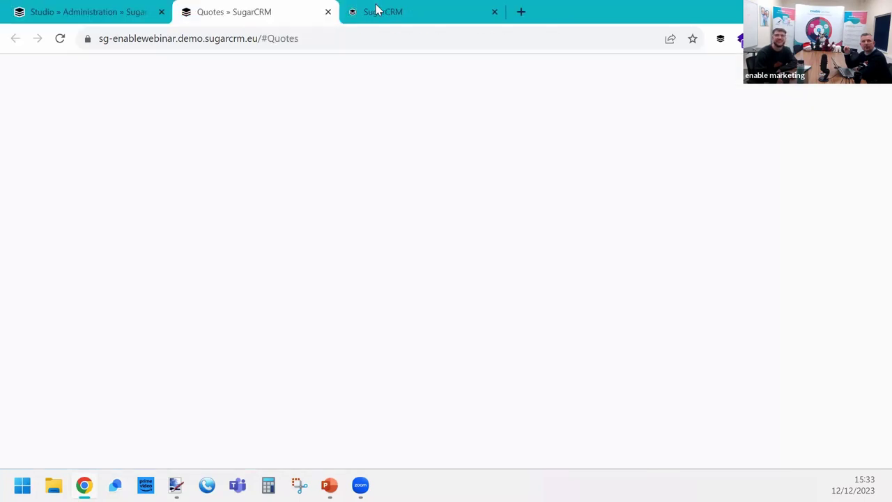
click(328, 12)
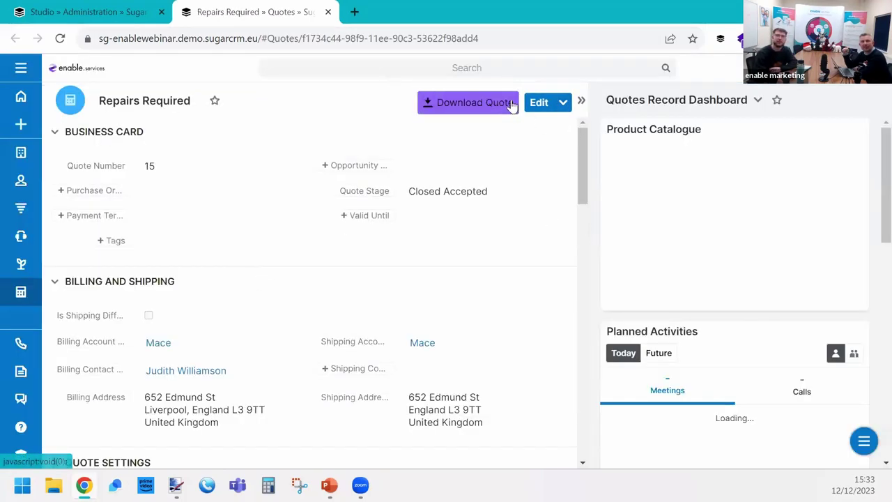
Step: Examine the additional PDF download and email actions of the Repairs Required quote
click(562, 104)
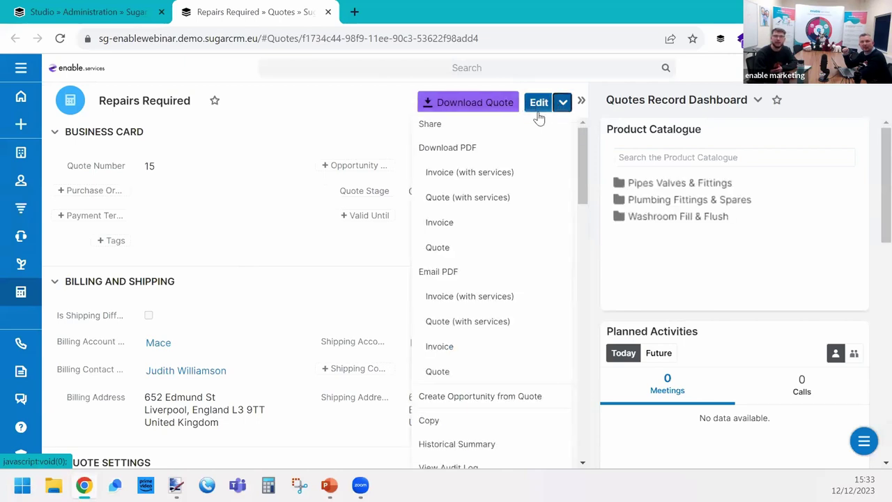
click(563, 108)
click(563, 106)
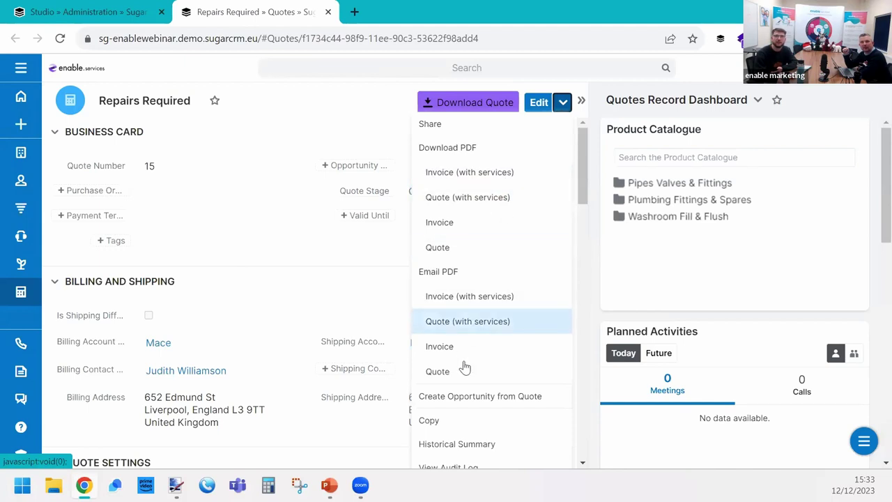
Step: Return to Studio and expand the Quotes module and its Layouts in the module tree
click(18, 8)
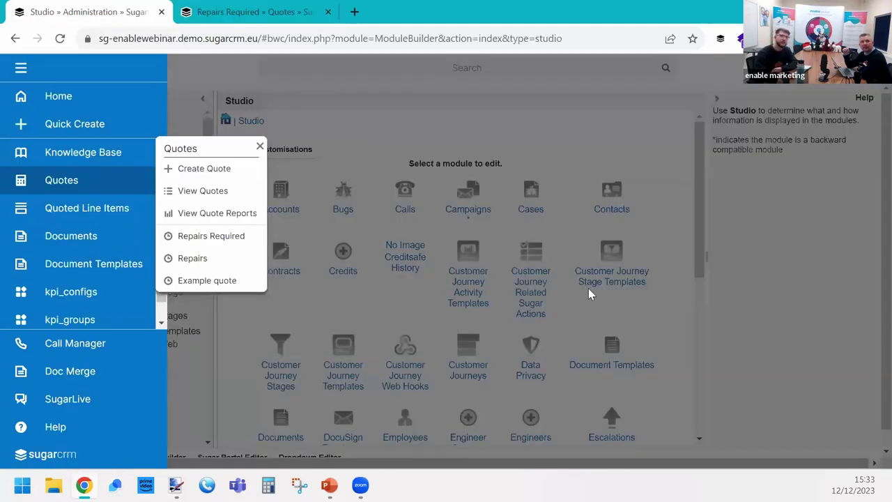
click(424, 289)
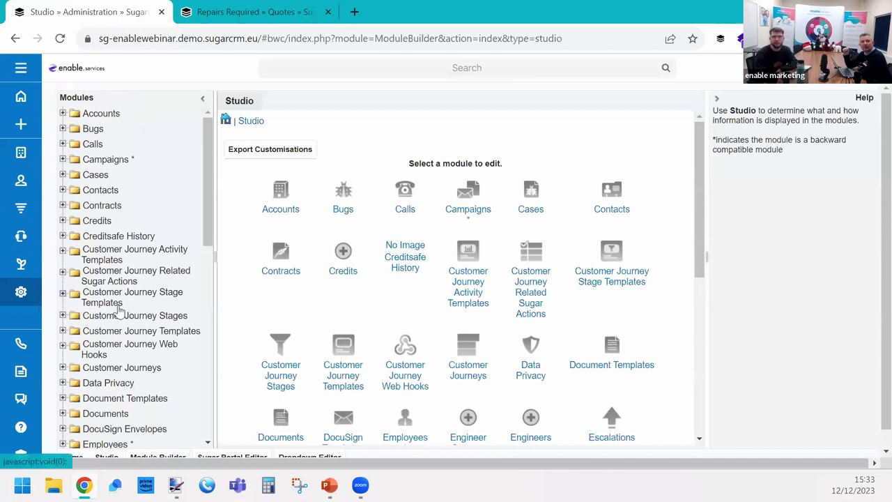
scroll(111, 307, down, 2)
scroll(113, 303, down, 4)
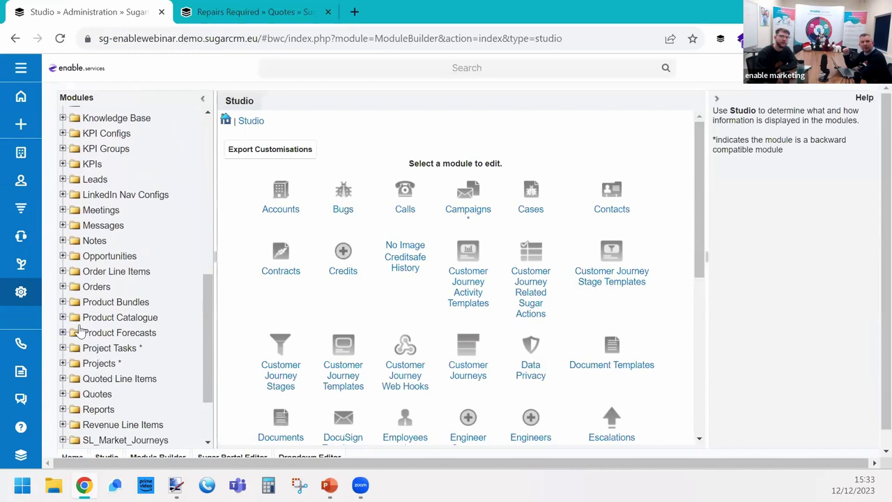
scroll(78, 338, down, 1)
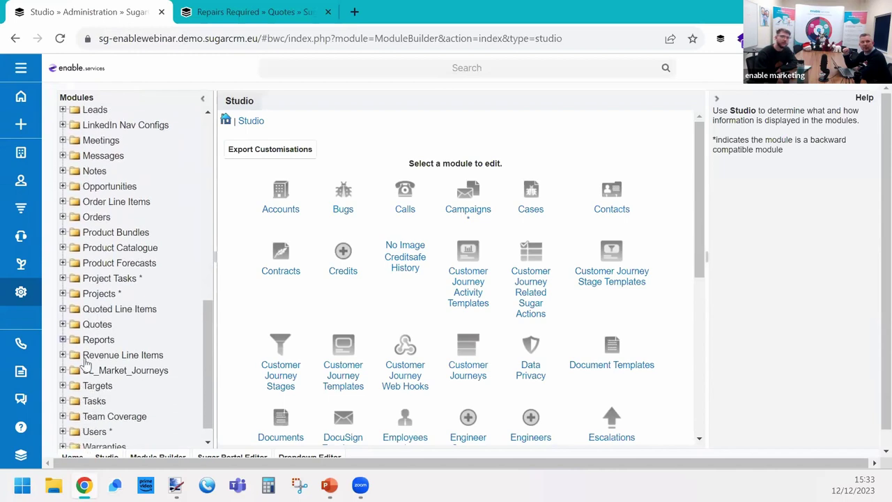
click(63, 324)
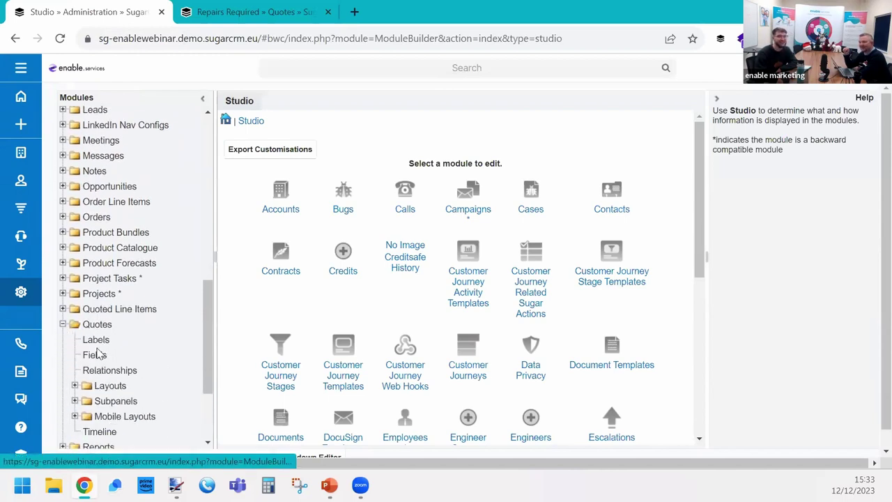
double_click(62, 324)
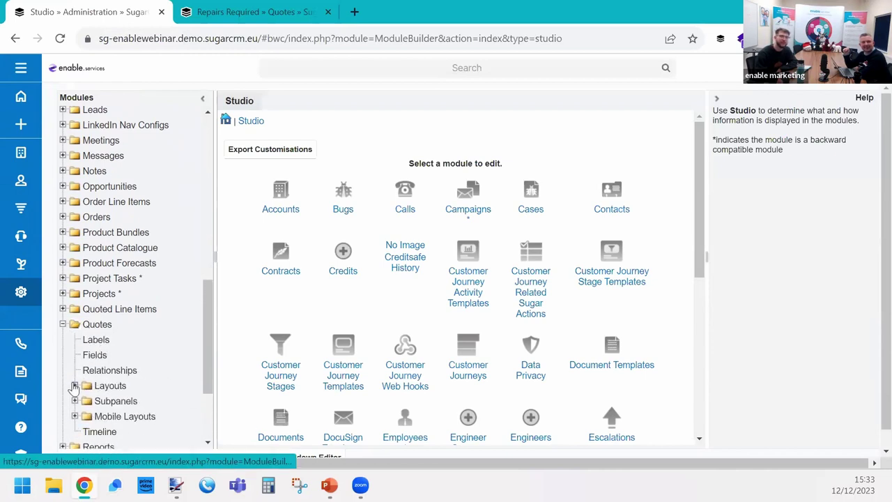
click(75, 385)
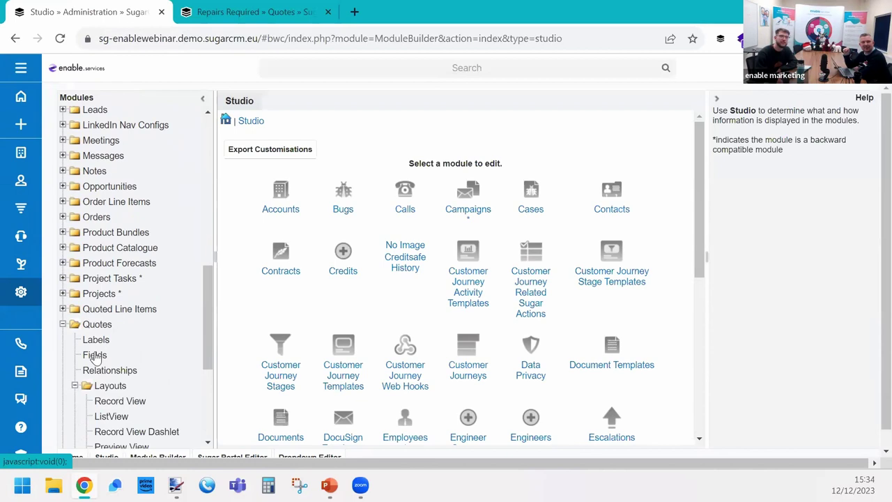
Step: List the Quotes module's fields and open the download_quote_c action button field for editing
click(95, 356)
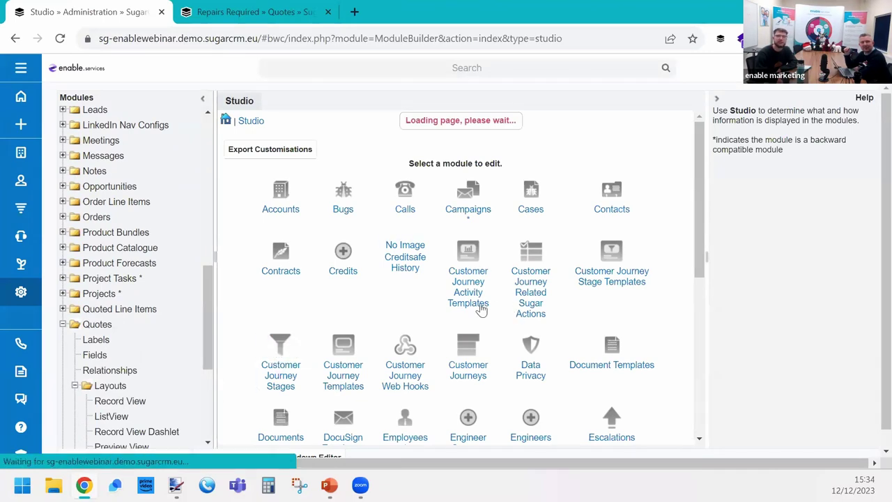
scroll(391, 251, down, 4)
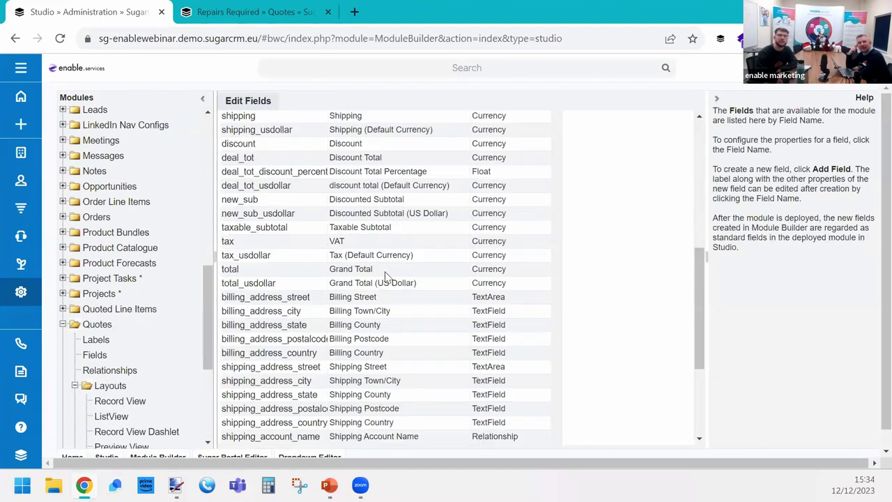
scroll(385, 275, down, 3)
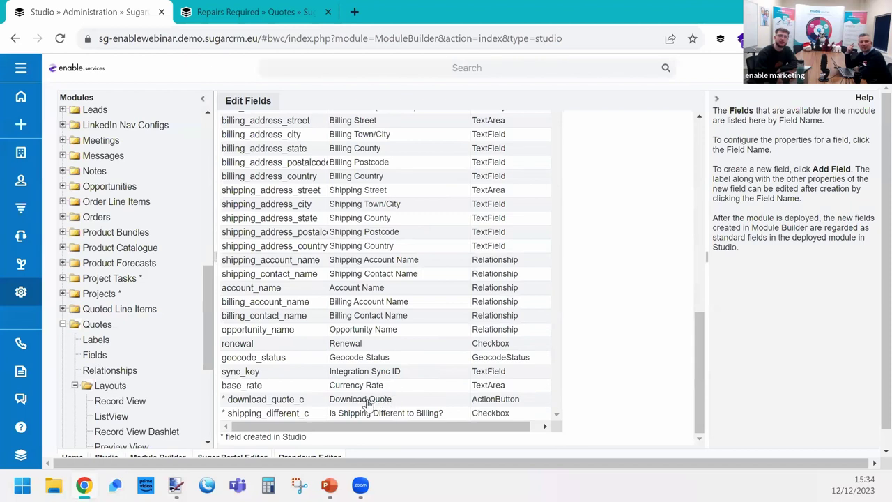
click(361, 403)
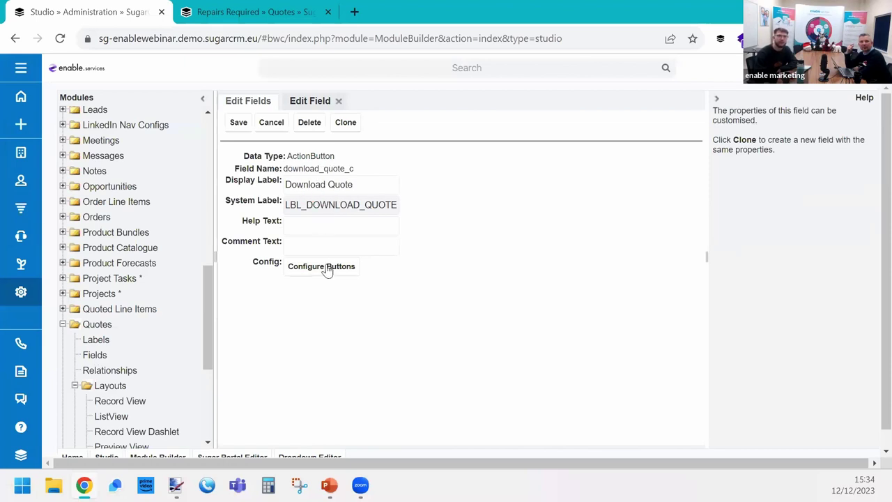
Step: Open the button configuration of the Download Quote field
click(291, 221)
click(296, 241)
click(304, 269)
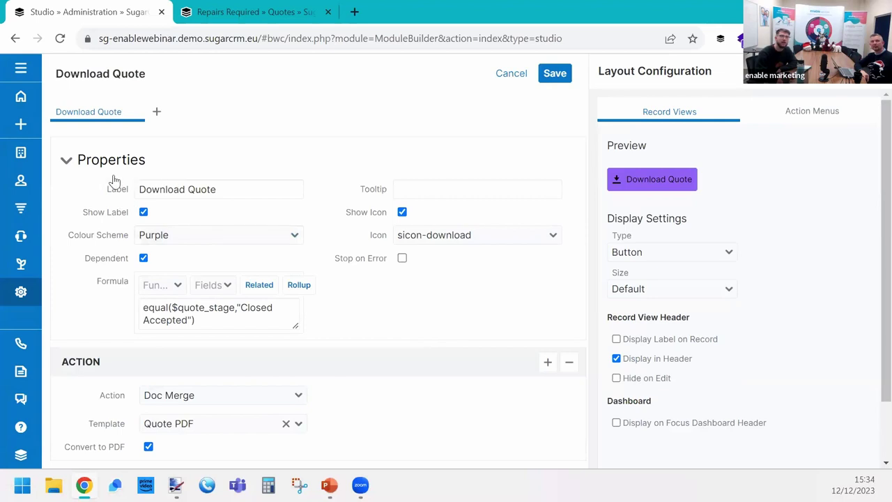
Step: Shorten the action button's label to "Quote" and leave the tooltip empty
drag(138, 183, 288, 183)
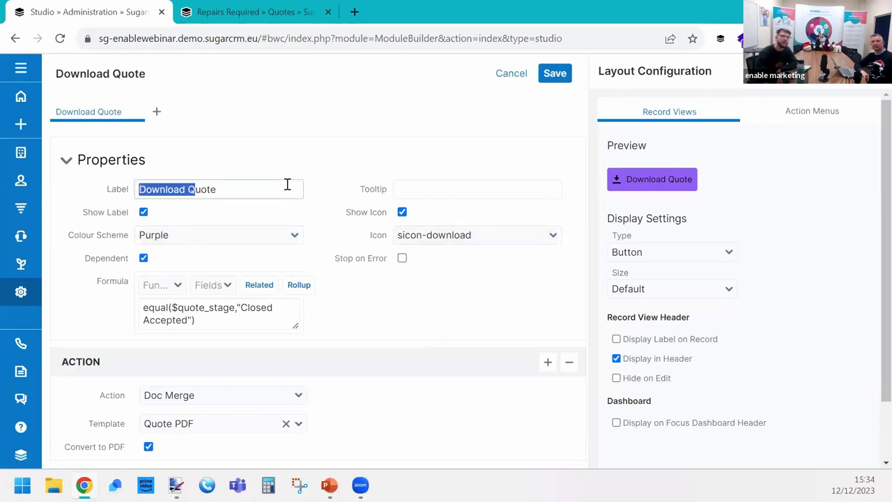
click(271, 188)
click(470, 190)
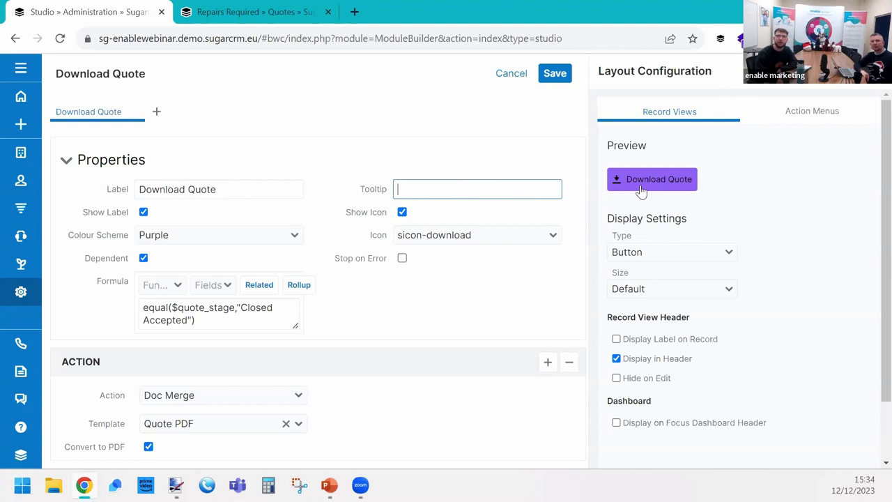
click(284, 184)
double_click(173, 192)
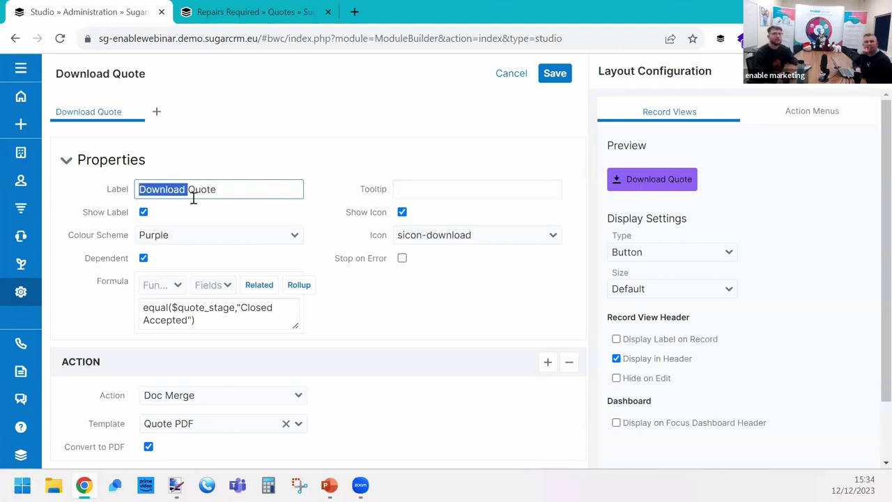
key(BackSpace)
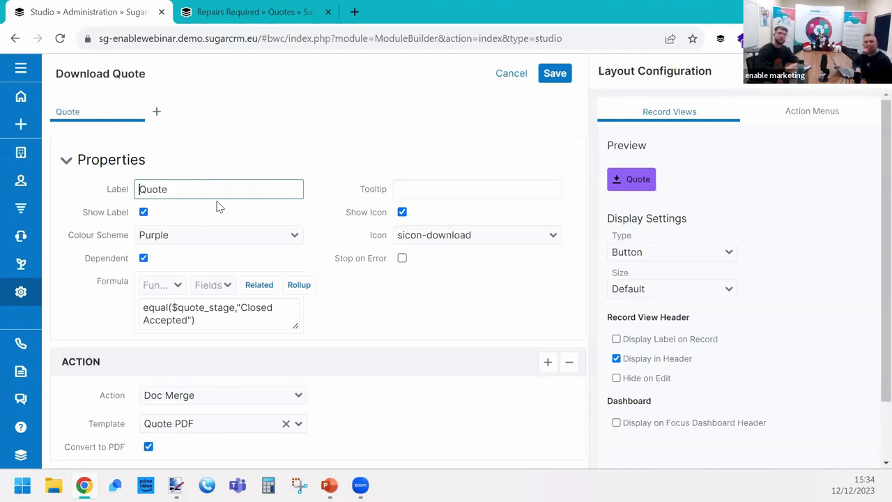
Step: Browse the icons available for the action button and close the list without choosing another one
click(451, 237)
scroll(478, 341, down, 1)
scroll(472, 372, down, 10)
scroll(456, 361, down, 6)
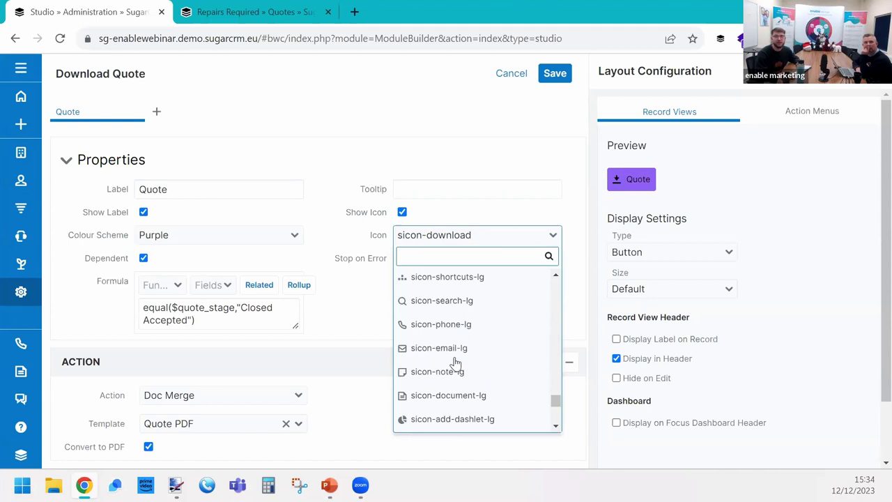
scroll(460, 352, up, 12)
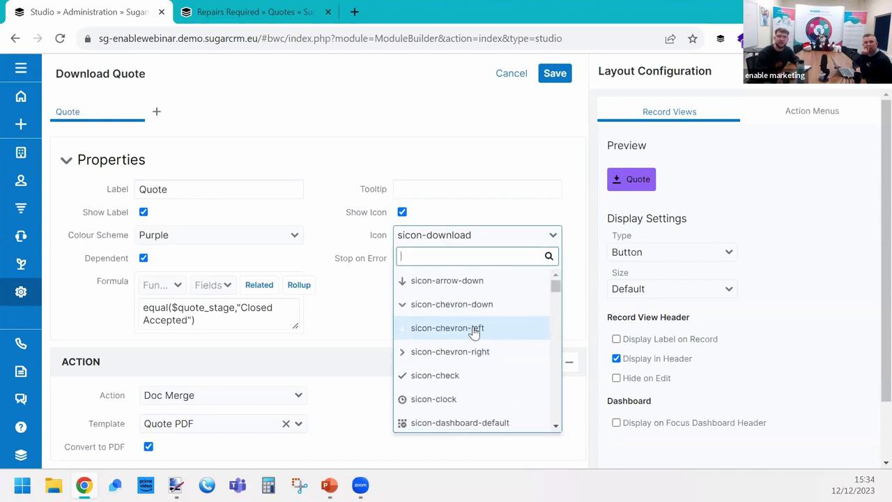
scroll(464, 349, down, 5)
scroll(463, 369, down, 10)
click(374, 234)
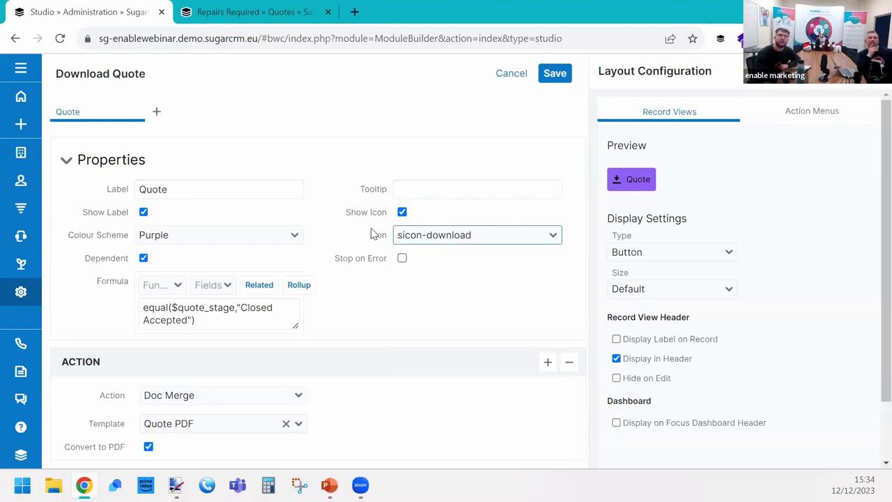
Step: Turn off the button's icon and set its colour scheme to Coral, leaving Stop on Error disabled
click(402, 212)
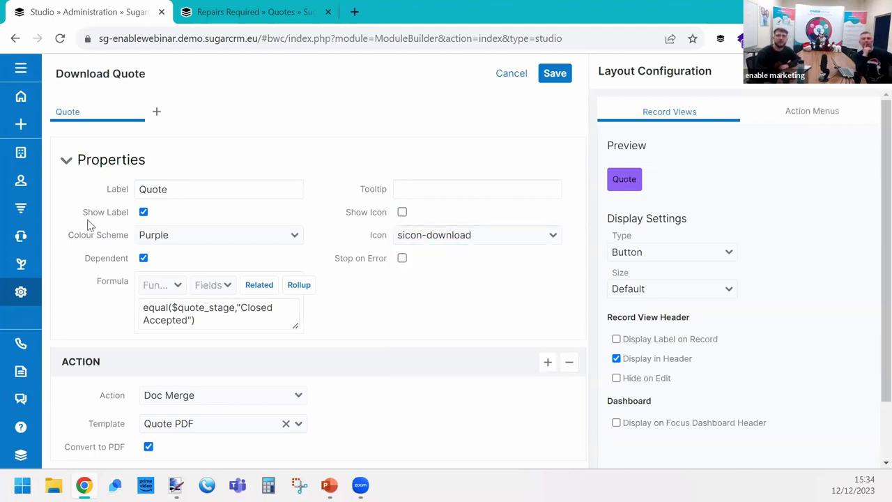
click(183, 237)
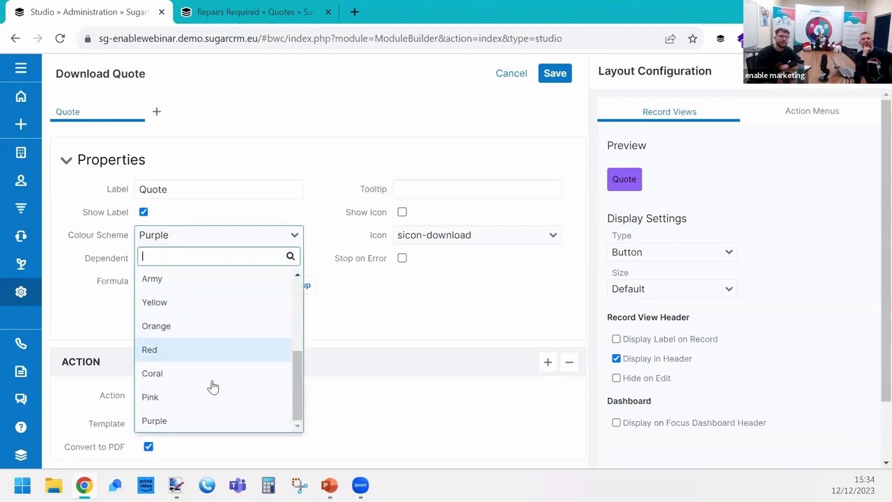
click(175, 374)
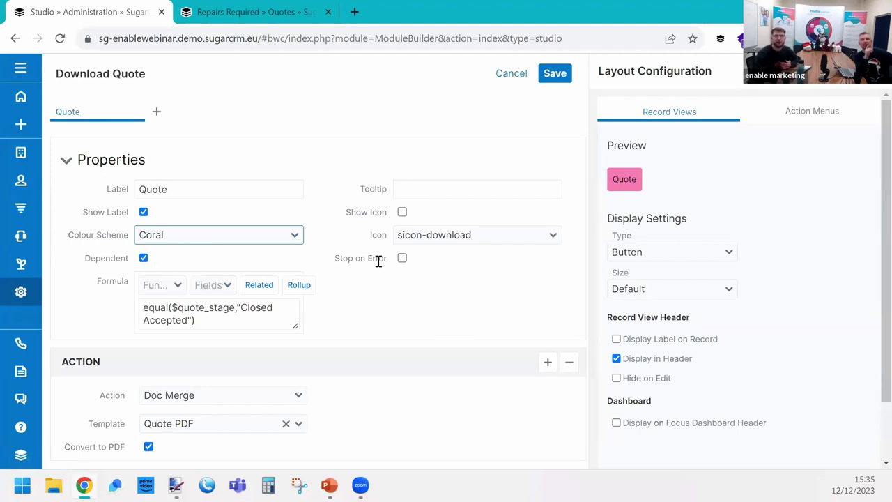
click(402, 258)
click(402, 259)
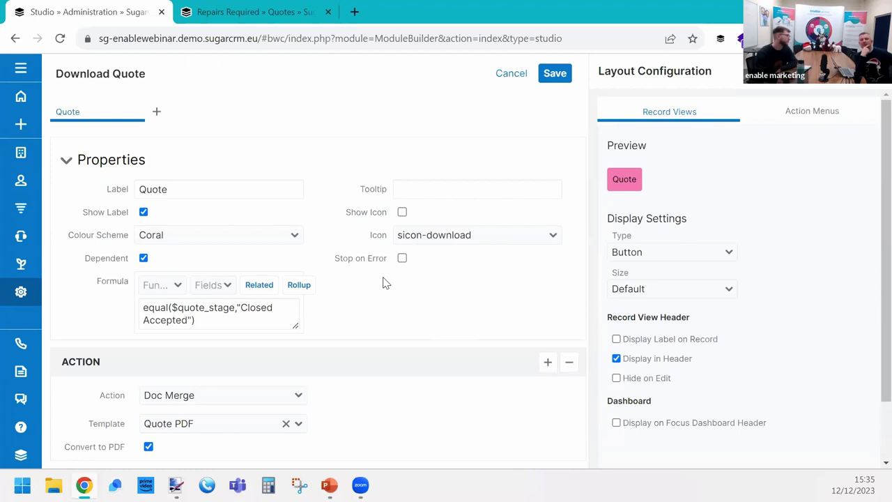
Step: Browse the action types available for the Quote button and close the list without choosing a different one
click(216, 397)
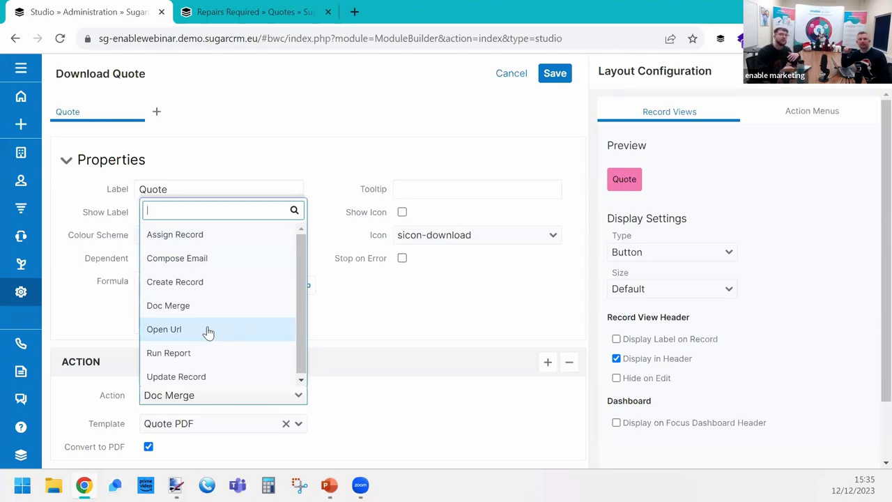
scroll(249, 358, down, 1)
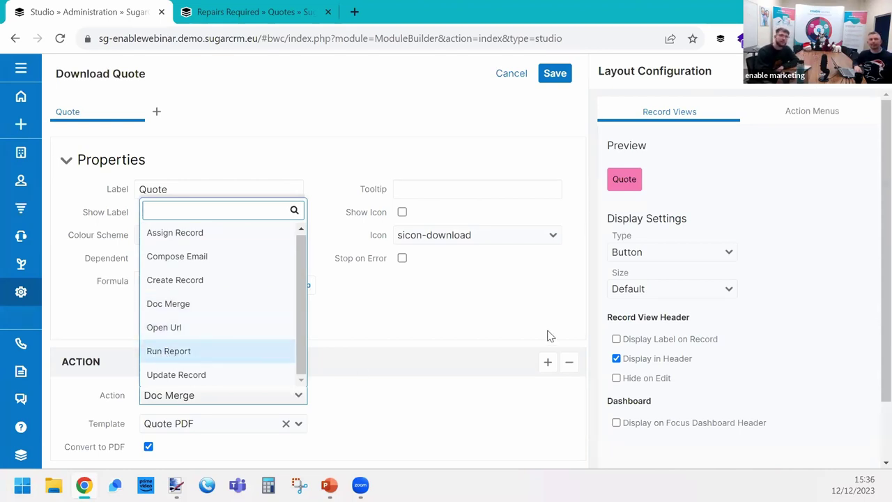
click(480, 336)
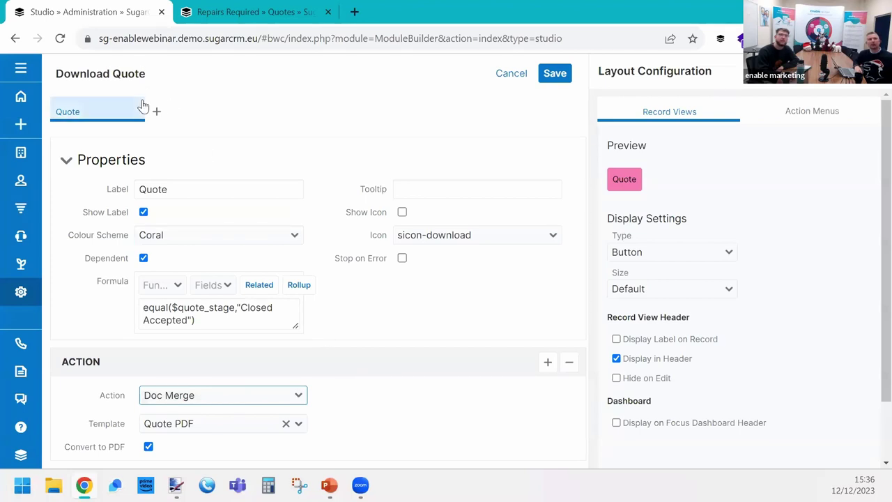
Step: Discard the button configuration changes and close the field editor along with the browser tab of the Repairs Required quote
click(502, 74)
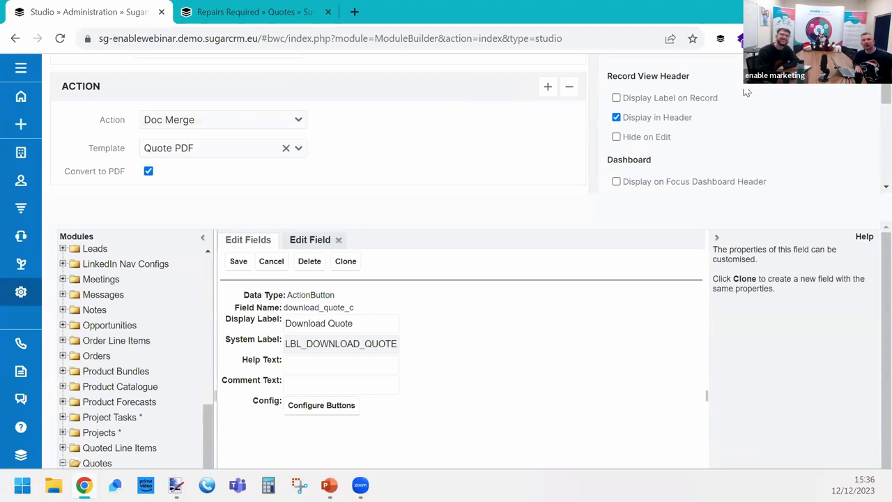
click(338, 102)
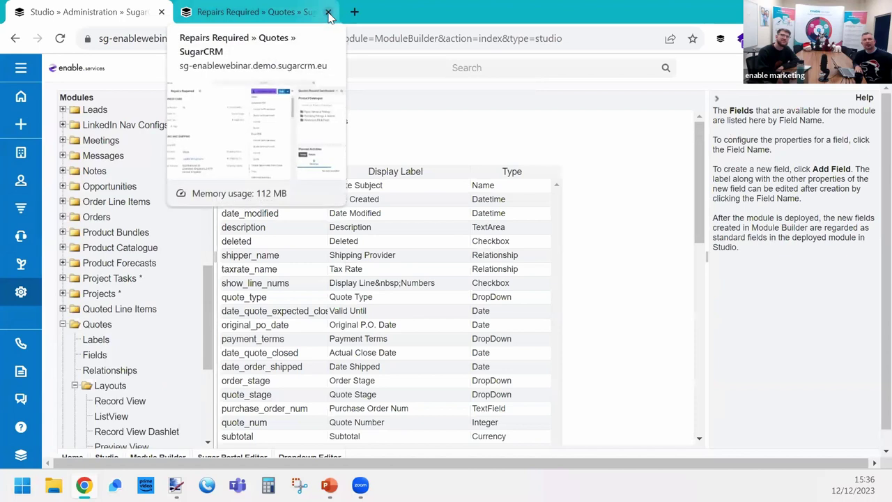
click(317, 17)
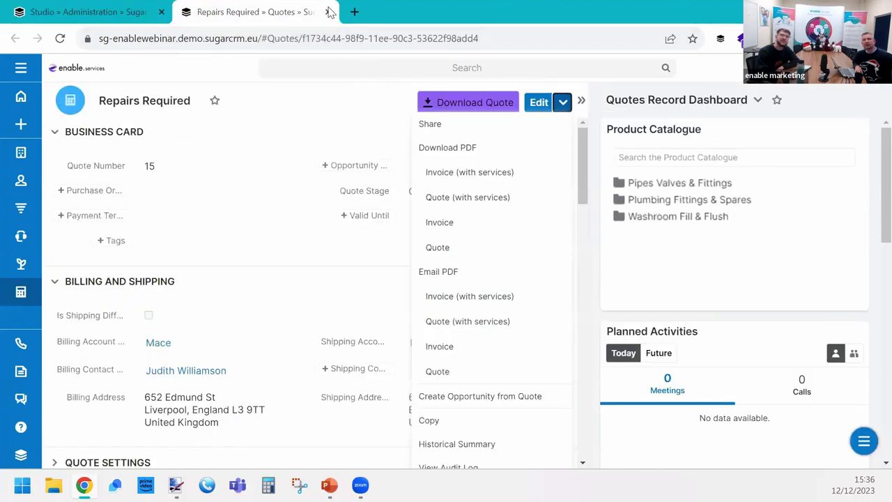
click(327, 12)
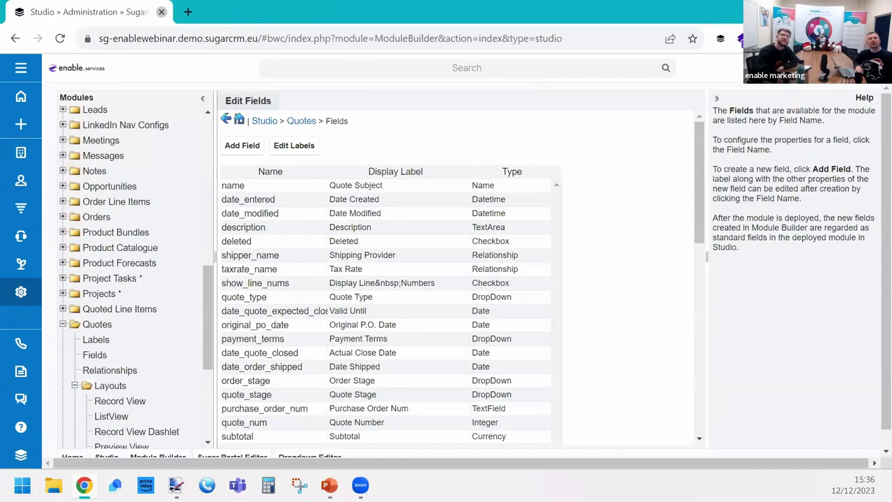
Step: Switch to the PowerPoint slideshow, advance to the Dependencies and Read Only slide, and return to SugarCRM's home dashboard
key(alt+Tab)
click(714, 396)
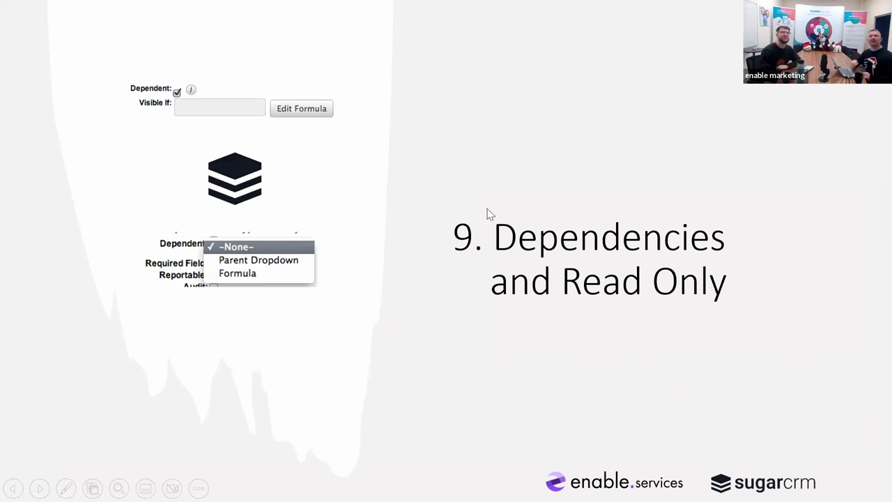
click(232, 182)
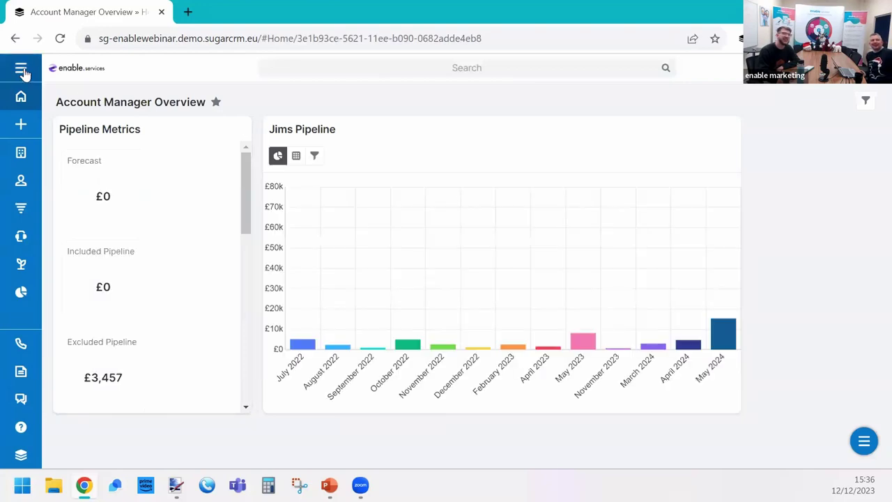
Step: Open the Repairs Required quote from the Quotes module
click(21, 70)
scroll(109, 225, down, 1)
scroll(113, 229, down, 2)
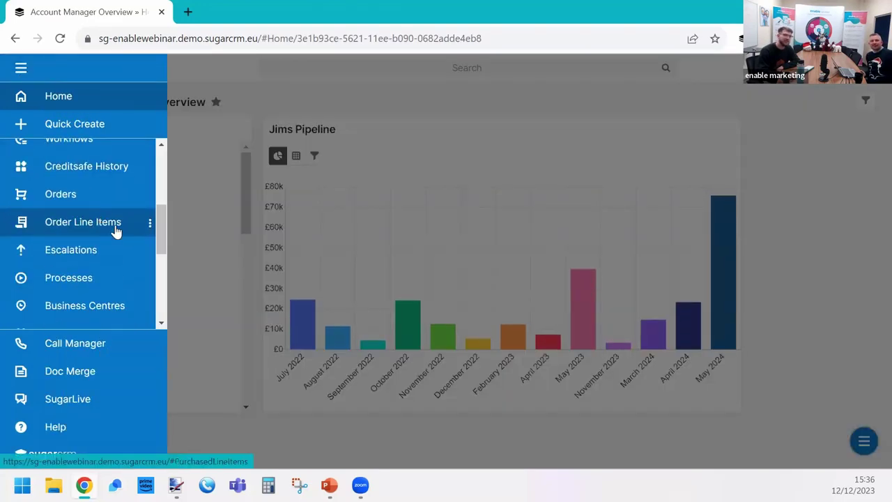
scroll(104, 264, down, 2)
click(87, 255)
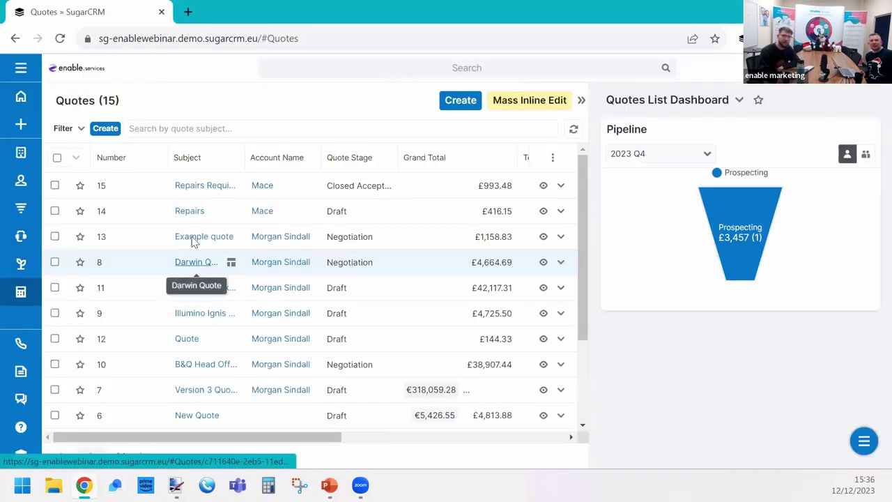
click(195, 186)
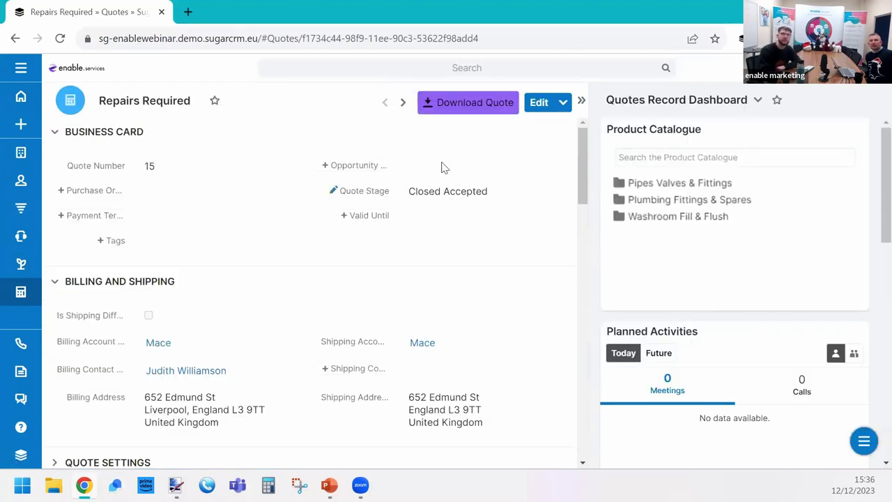
Step: Set the quote's Quote Stage to Delivered and save the record
click(358, 197)
click(438, 282)
click(556, 105)
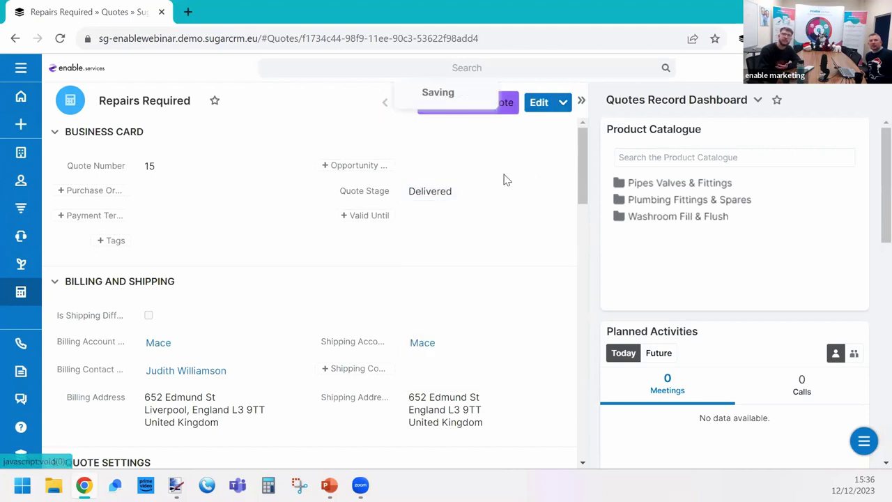
click(581, 91)
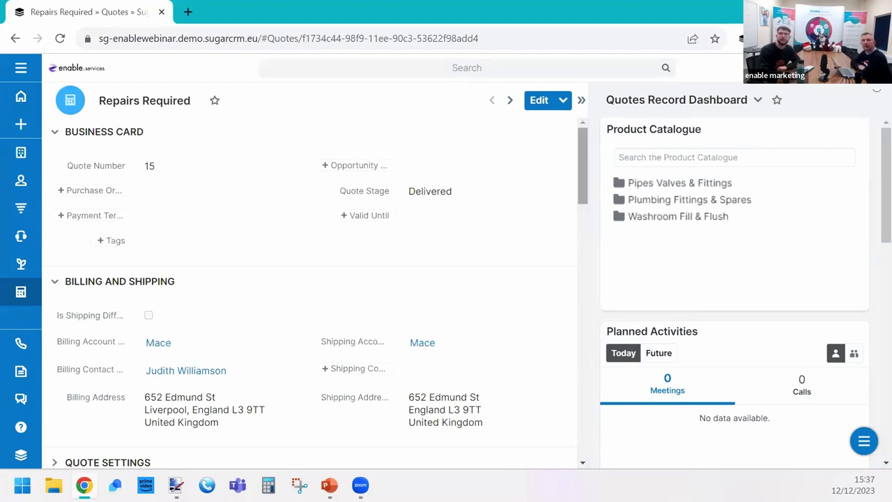
Step: Open the Administration page in a separate browser tab and return to the Repairs Required quote
click(871, 94)
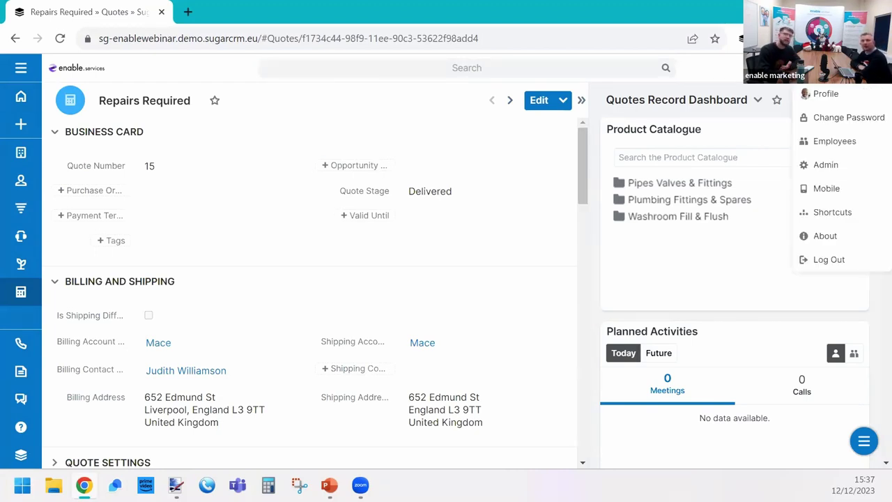
middle_click(817, 167)
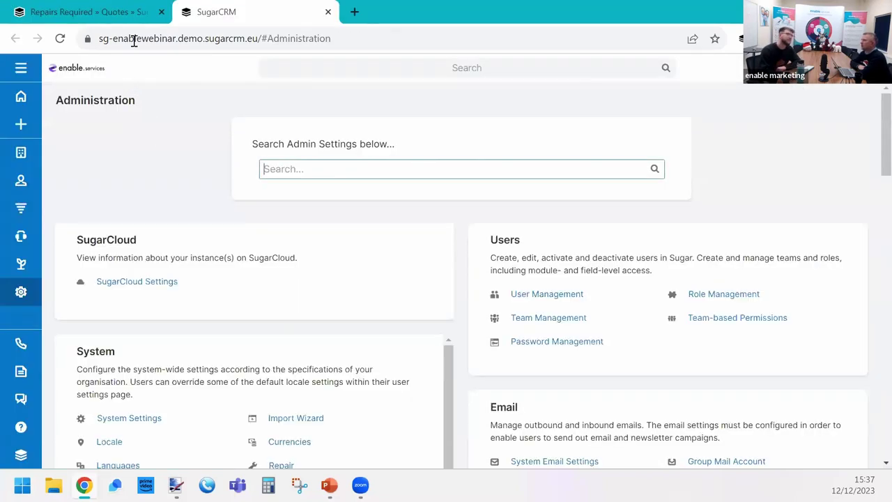
click(115, 8)
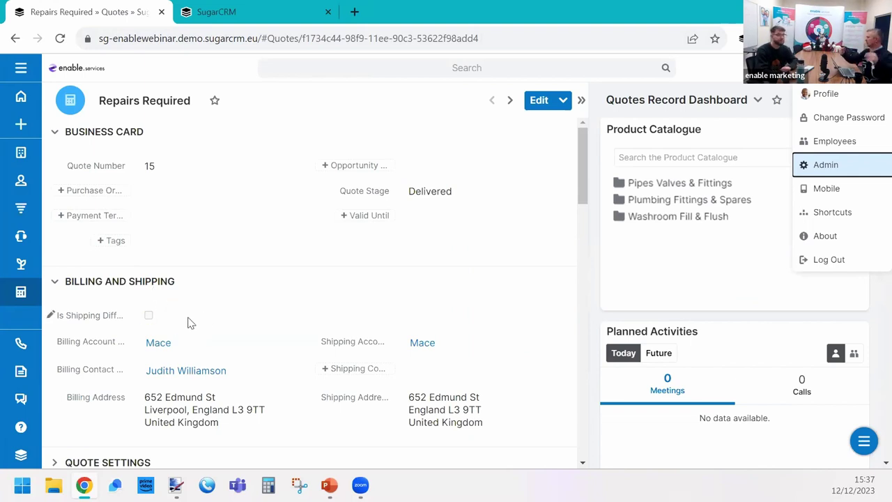
scroll(196, 301, down, 3)
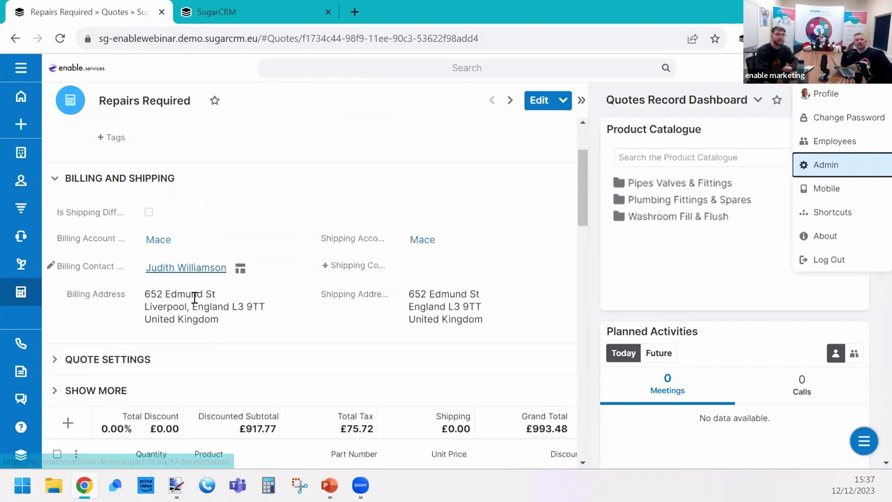
scroll(201, 317, down, 1)
scroll(248, 342, up, 5)
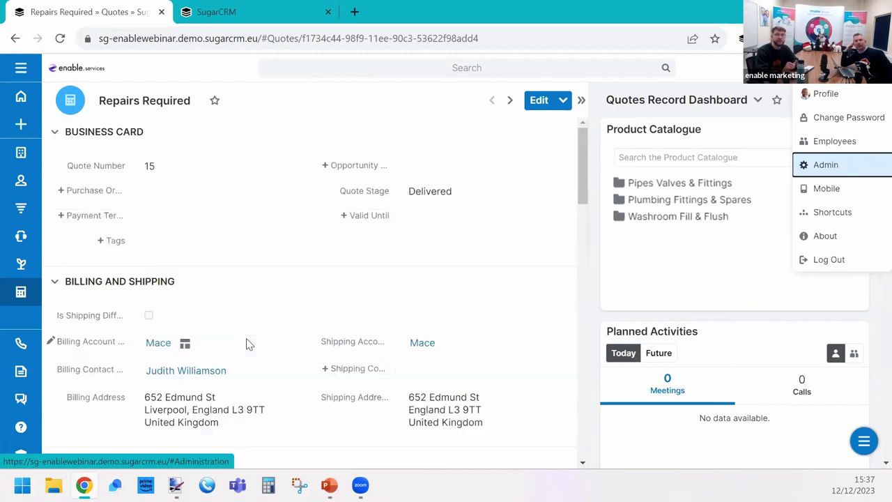
scroll(258, 237, up, 1)
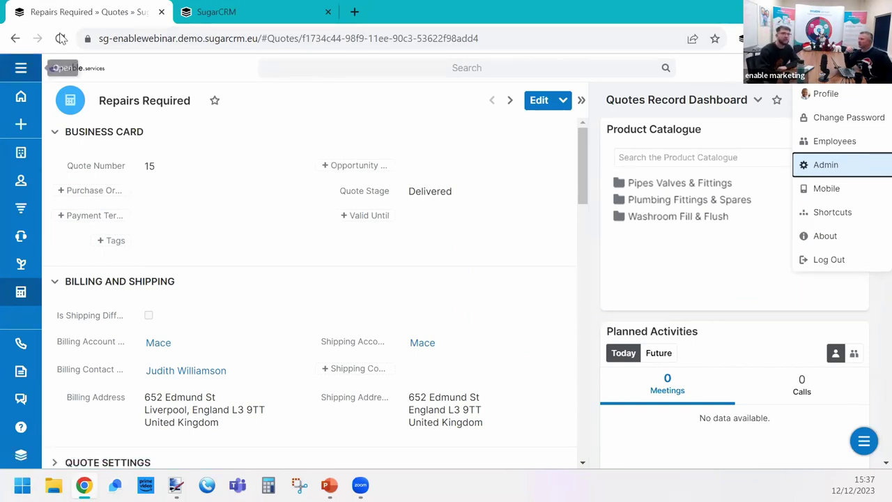
Step: Open the Wolseley - Repair Kit opportunity, try to edit its Sales Stage, and cancel the edit
click(21, 68)
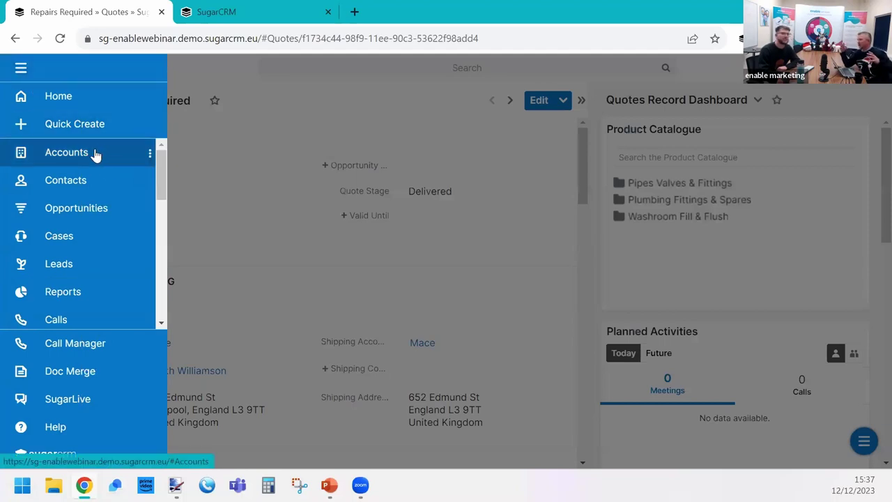
click(86, 208)
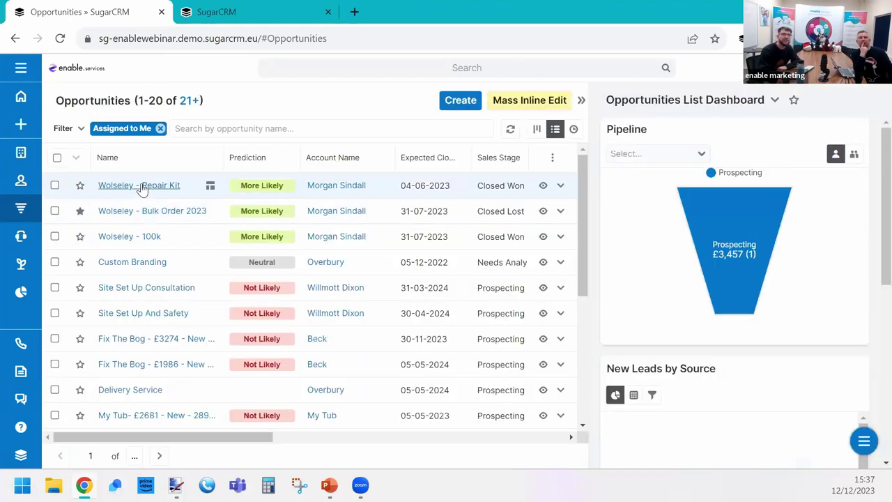
click(143, 186)
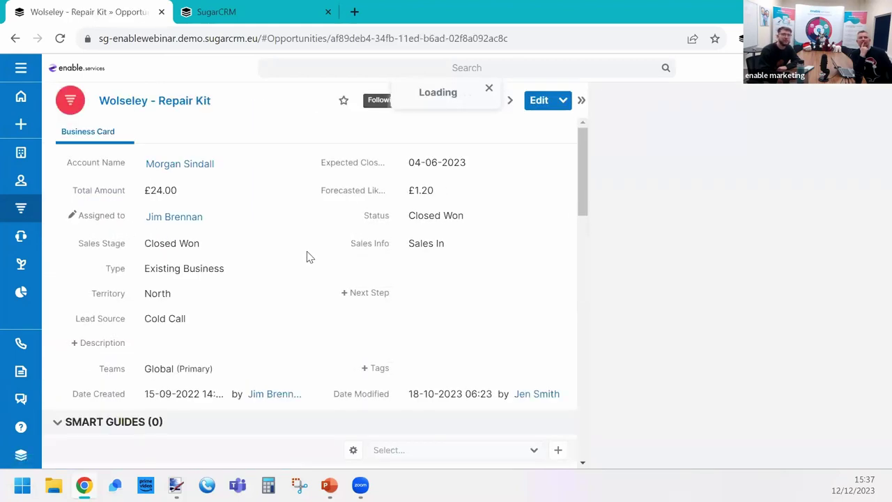
click(152, 244)
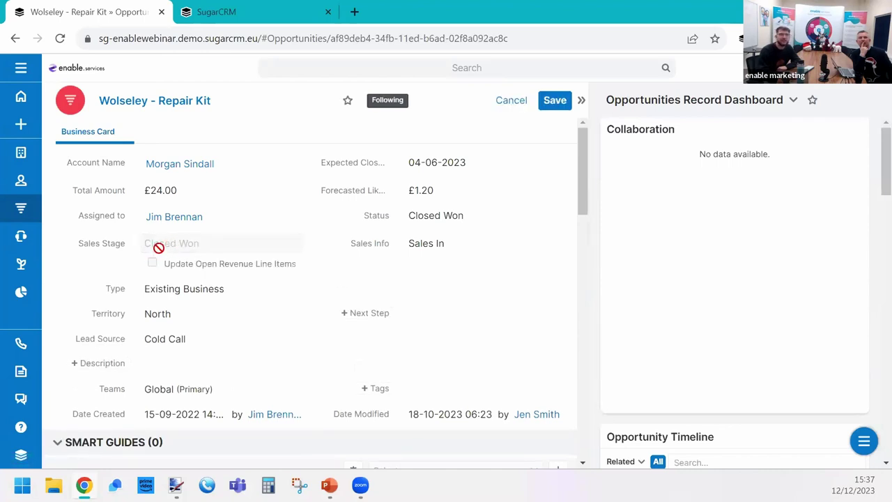
click(511, 100)
Step: Open the Custom Branding opportunity, set its Sales Stage to Closed Lost with open revenue line items updated, and save it
click(21, 208)
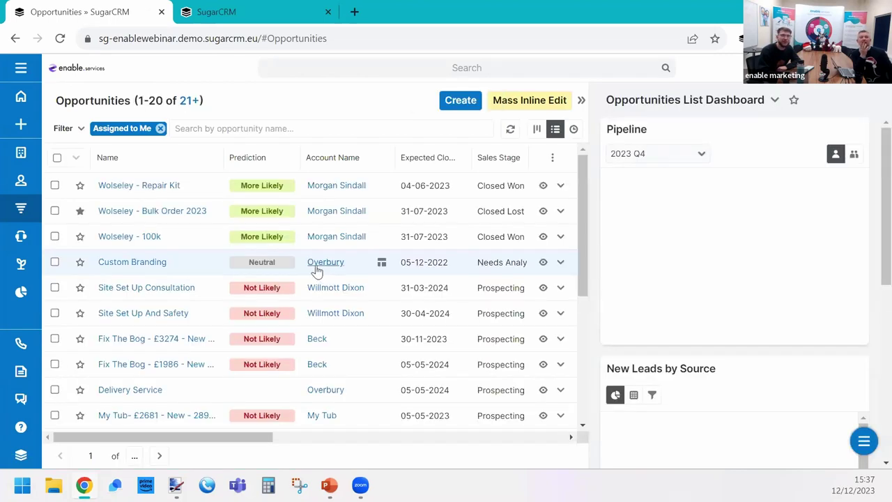
click(133, 262)
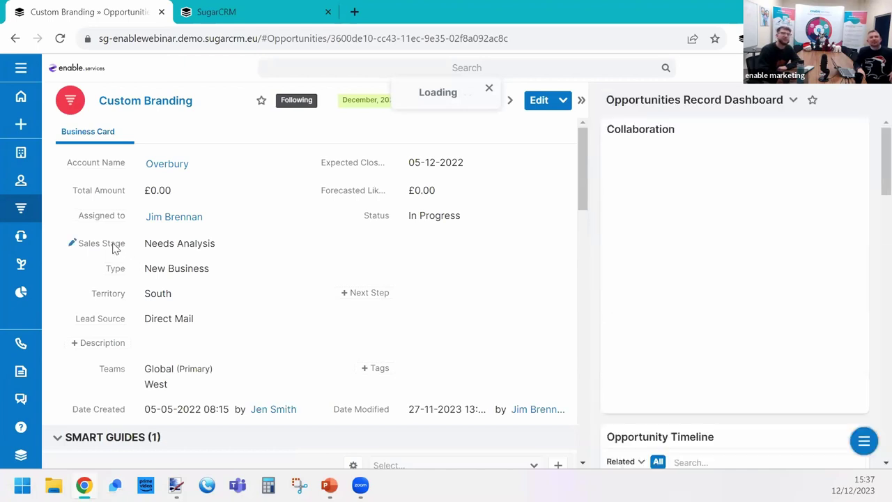
double_click(209, 251)
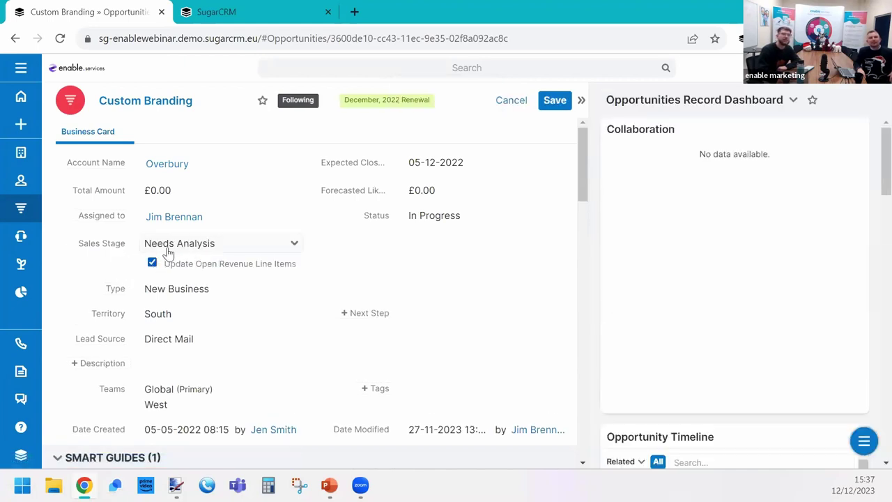
click(167, 248)
scroll(202, 377, down, 2)
click(214, 426)
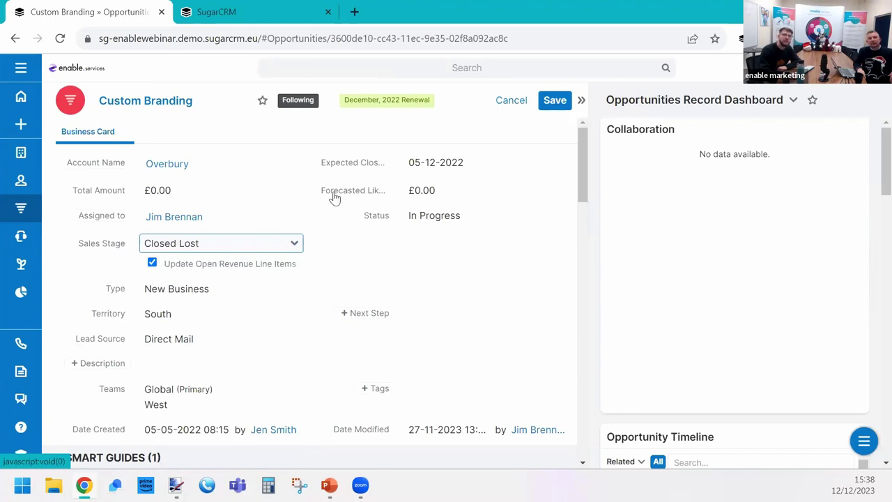
key(ctrl+alt+a)
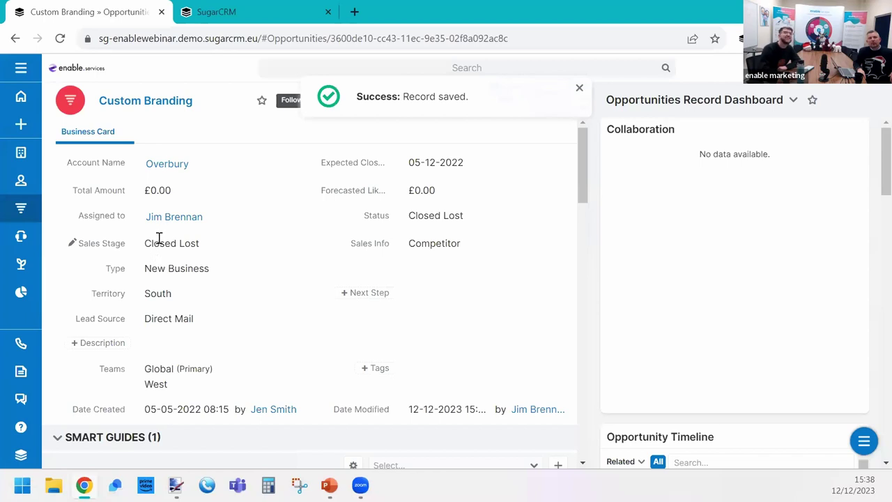
Step: Open the AtoZ Co Ltd - £2718 revenue line item linked to the Site Set Up Consultation opportunity
scroll(216, 334, down, 1)
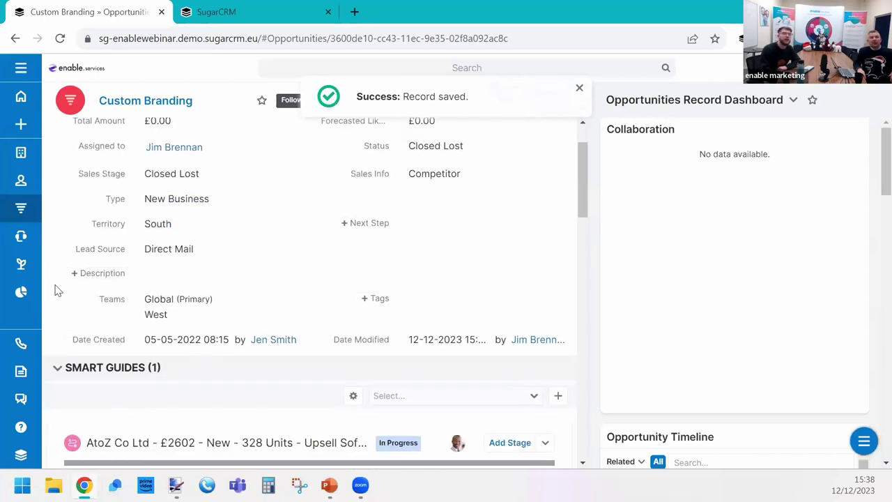
click(25, 211)
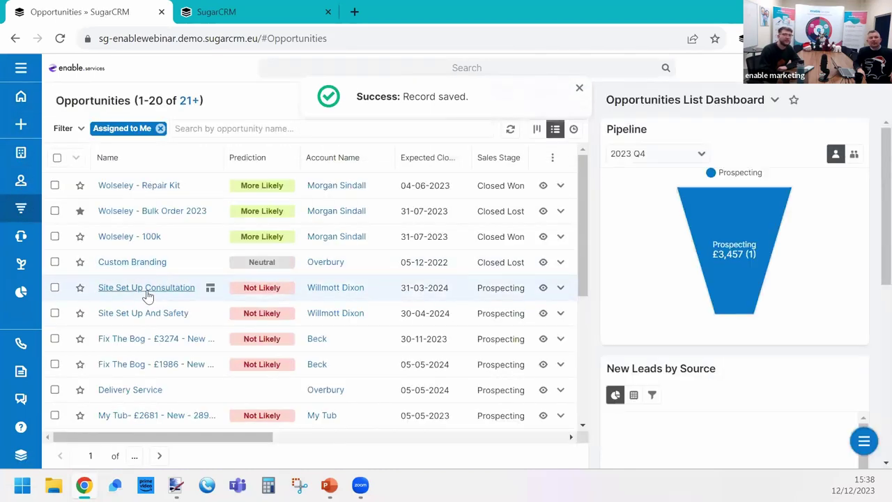
click(136, 288)
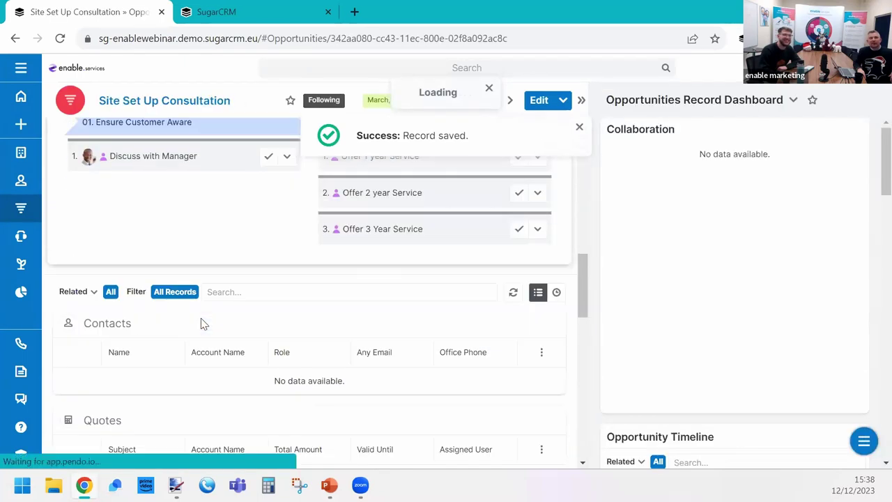
scroll(200, 319, down, 5)
scroll(202, 324, down, 3)
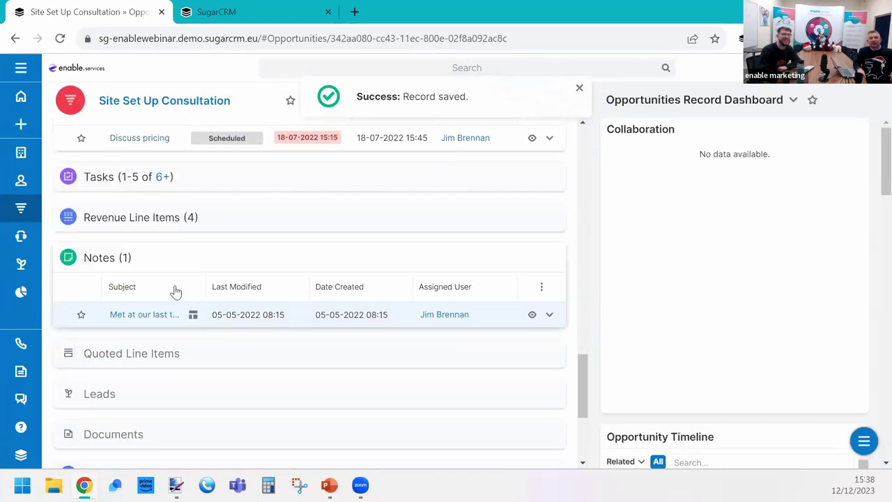
click(153, 222)
click(135, 277)
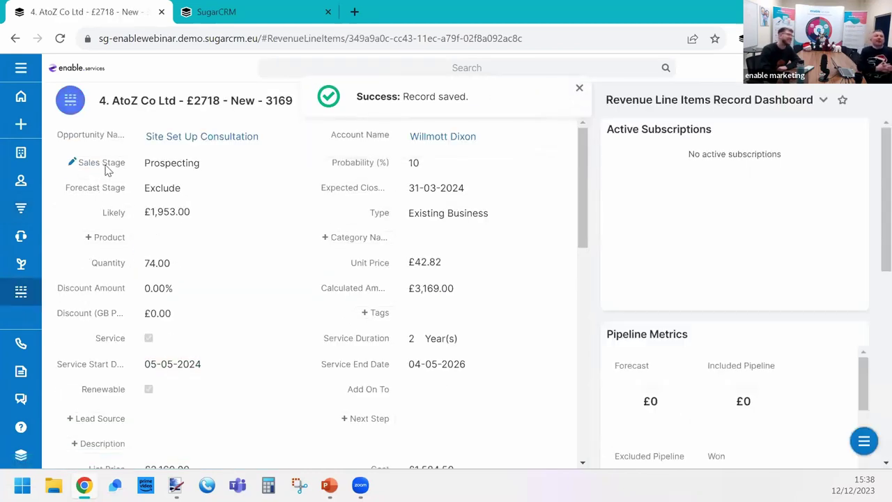
Step: Try Closed Won and Closed Lost as the revenue line item's Sales Stage and view the Closed Lost Reason options
click(104, 164)
scroll(219, 304, down, 2)
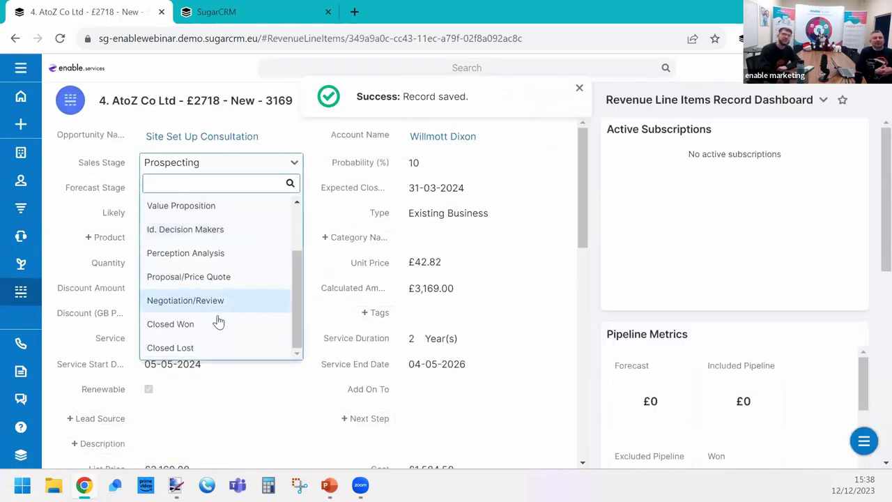
click(210, 325)
click(207, 169)
scroll(213, 308, down, 2)
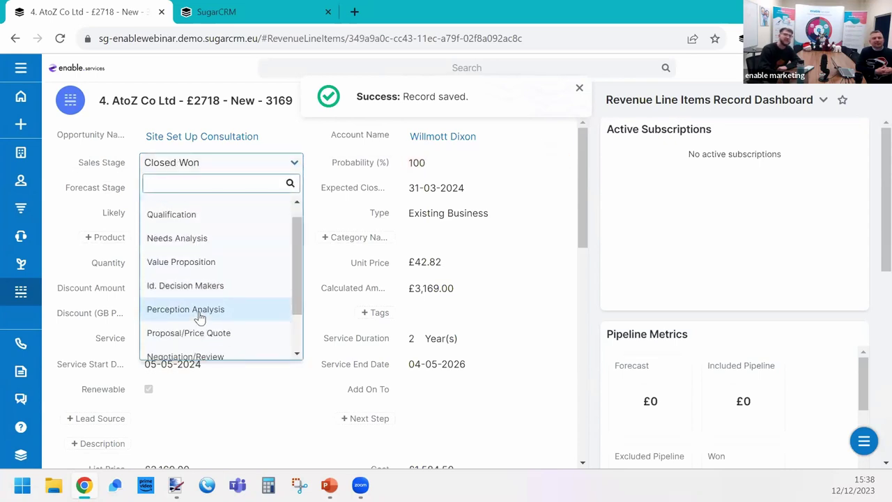
click(205, 350)
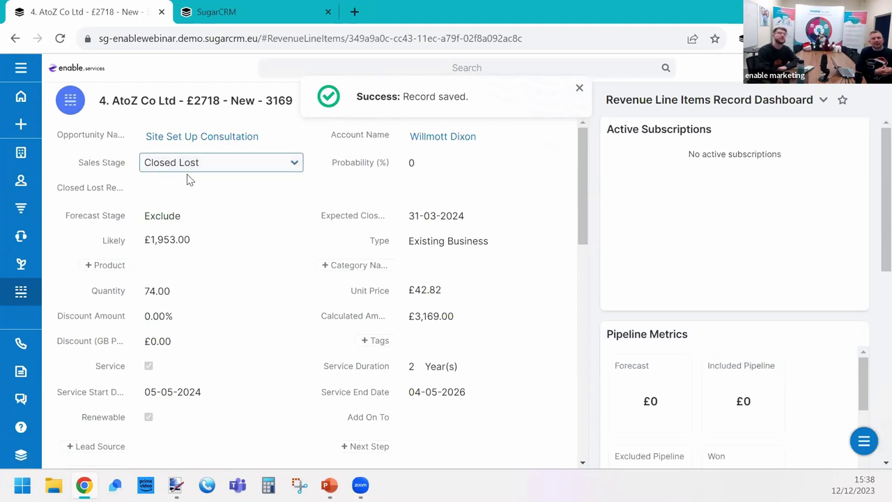
click(131, 187)
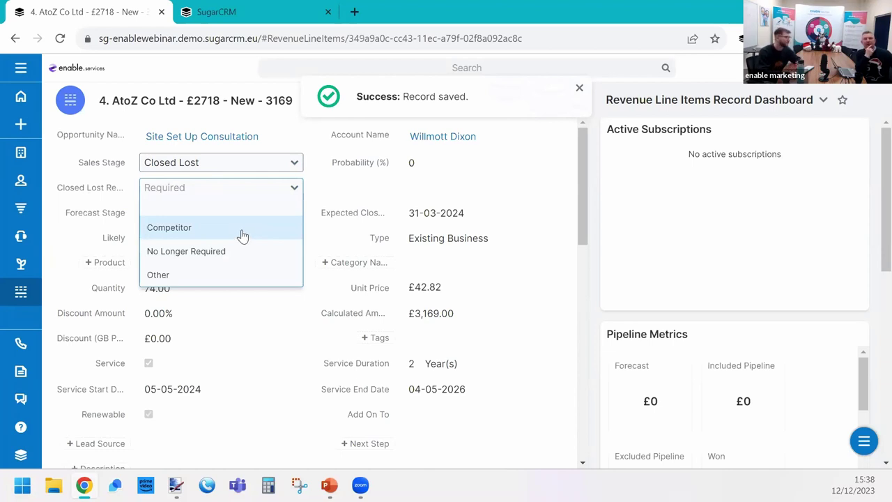
Step: Set the revenue line item's Sales Stage to Qualification and look through the available stages
click(172, 168)
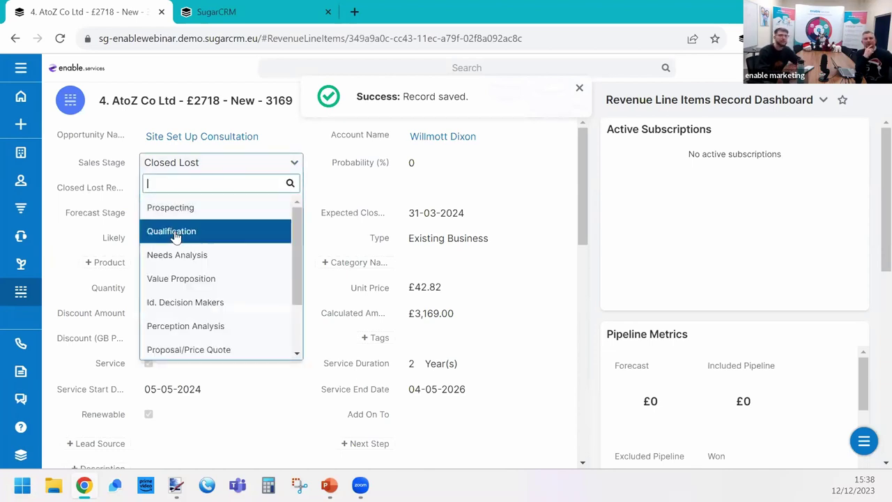
click(174, 232)
click(175, 163)
scroll(195, 310, down, 2)
scroll(195, 311, up, 3)
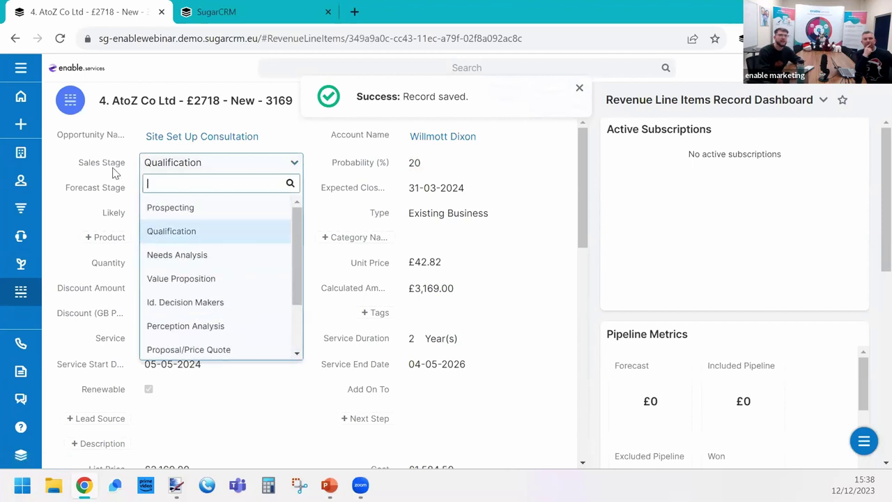
click(98, 161)
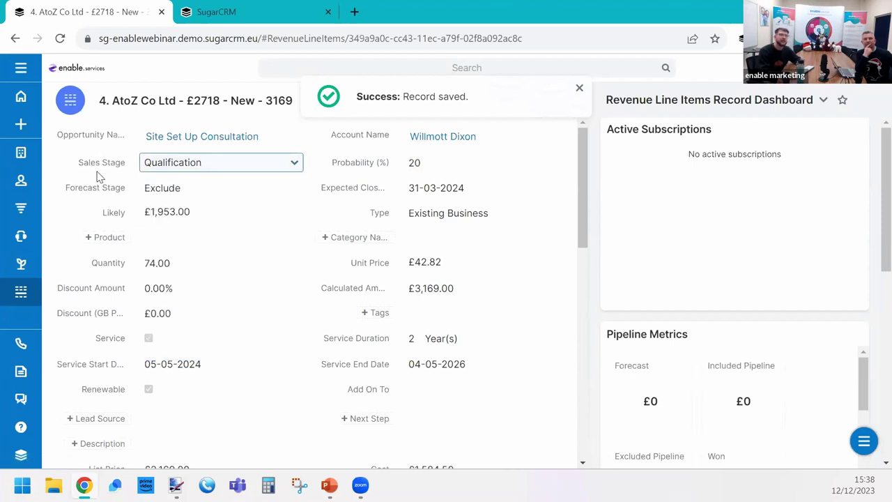
Step: Set the revenue line item's Sales Stage to Closed Lost
click(206, 167)
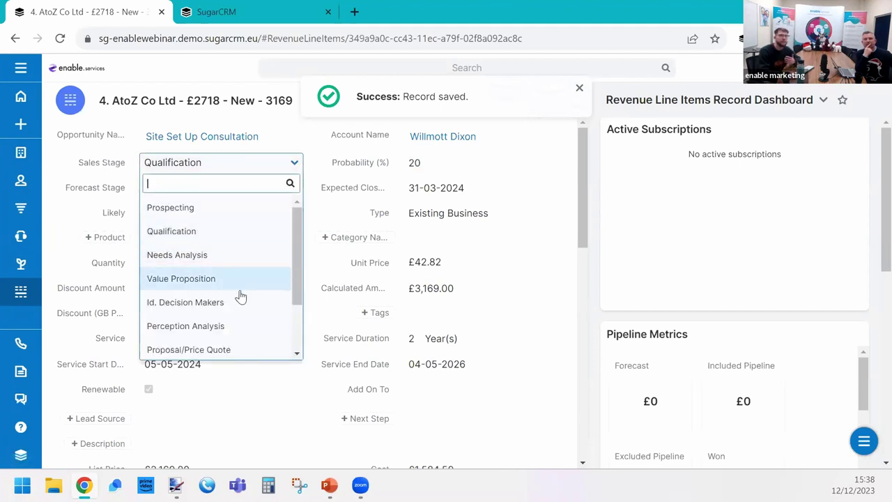
scroll(229, 295, down, 2)
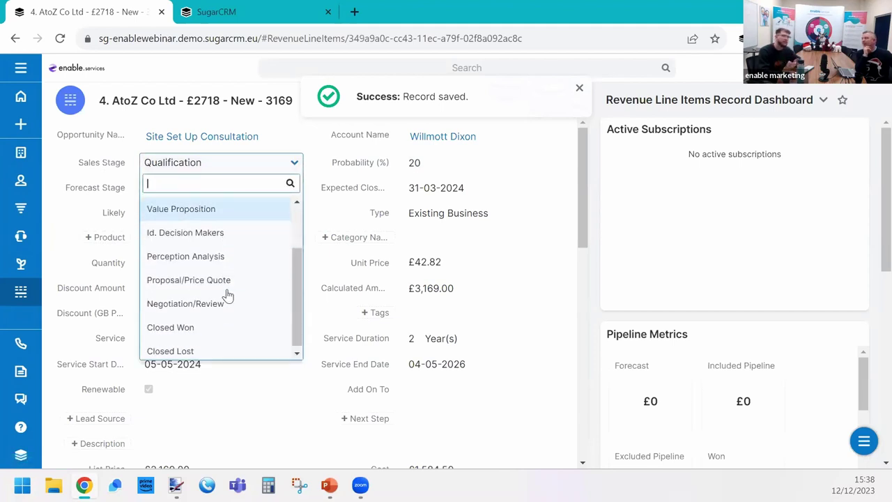
click(253, 348)
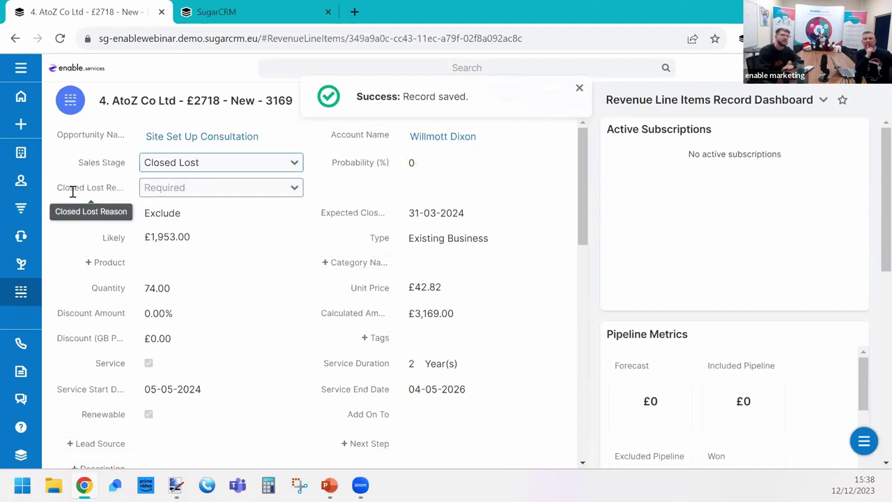
Step: Switch to the Administration page and open the Closed Lost Reason field of Revenue Line Items in Studio
click(248, 14)
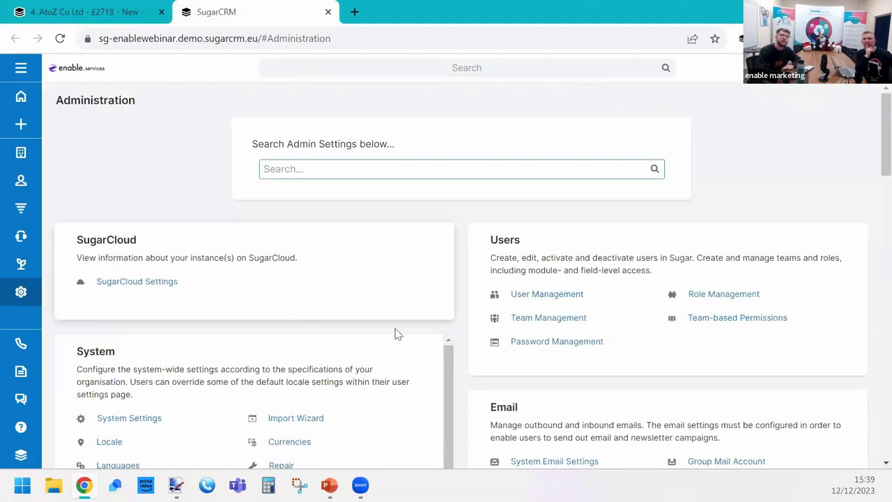
scroll(557, 350, down, 5)
click(524, 350)
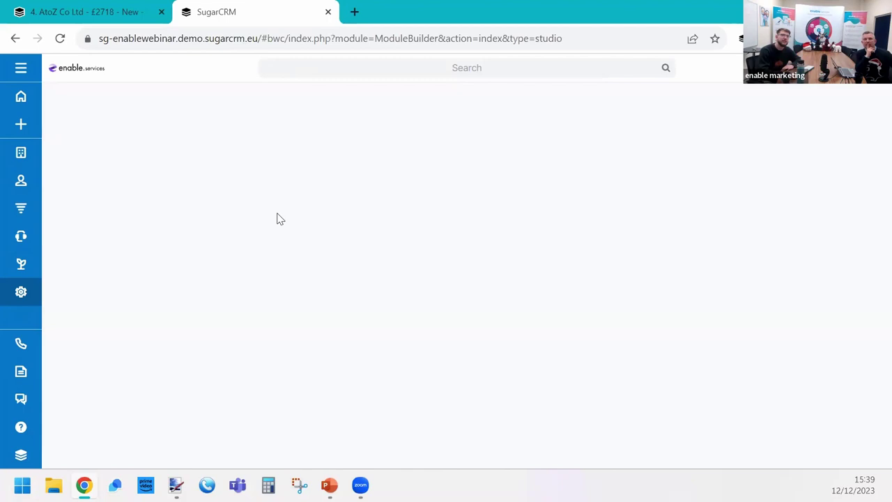
scroll(116, 179, down, 5)
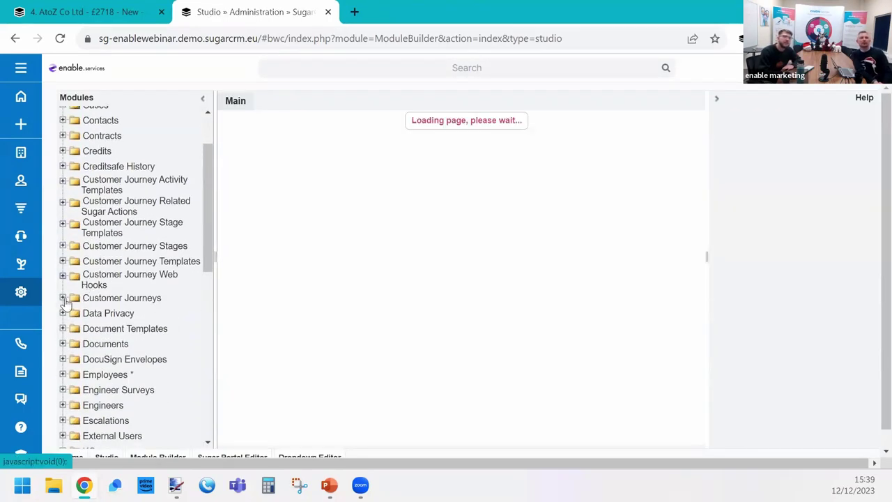
scroll(79, 333, down, 5)
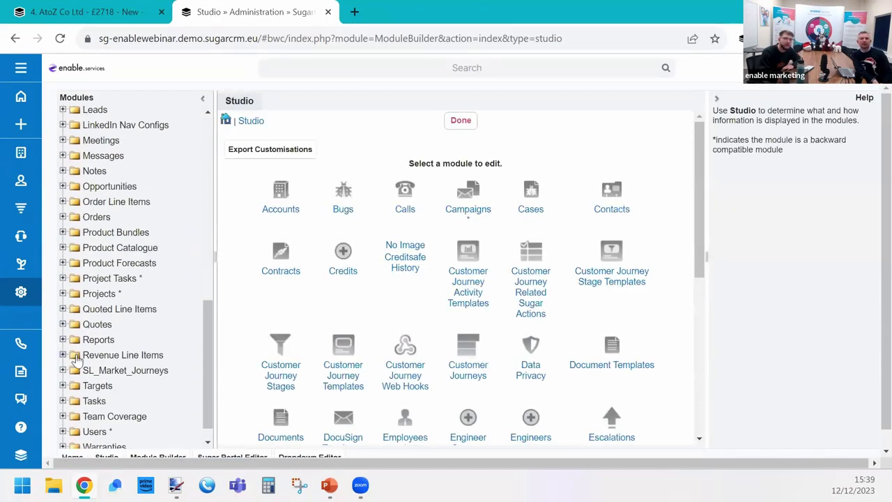
click(67, 356)
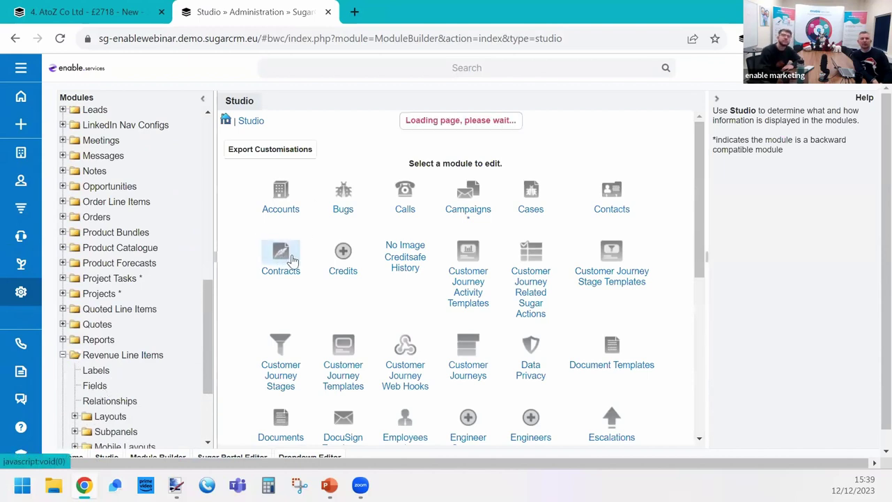
scroll(422, 239, down, 15)
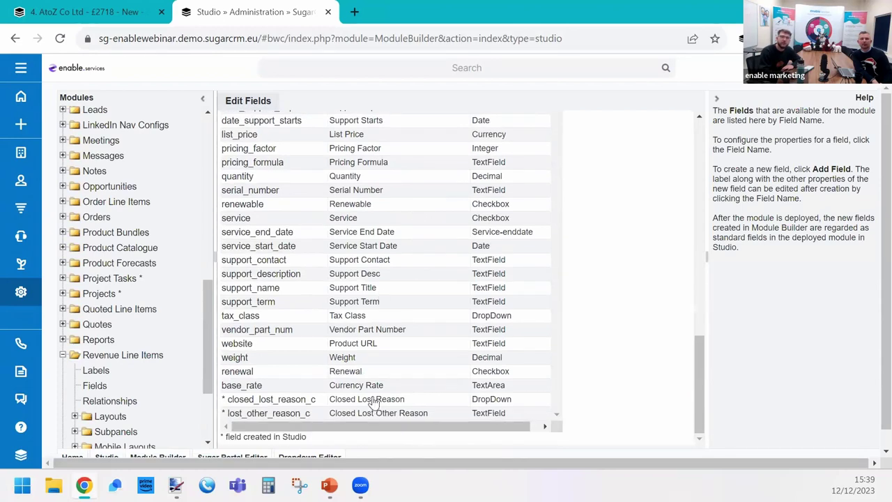
click(369, 403)
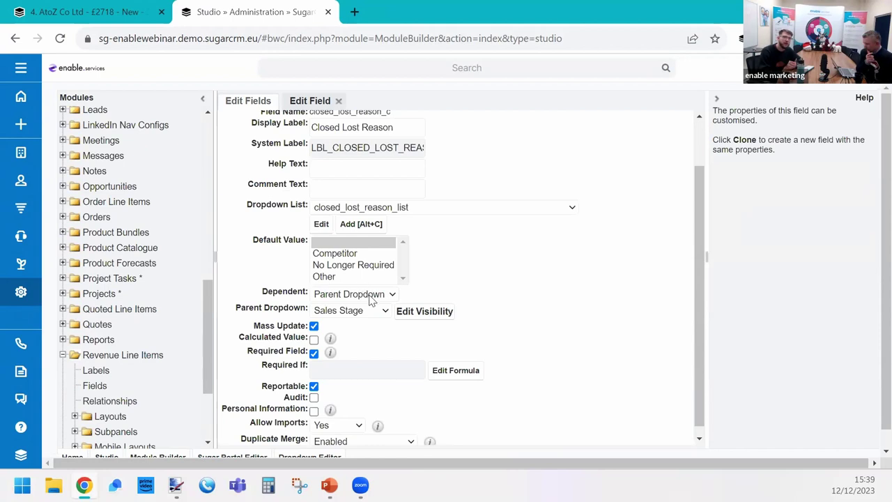
Step: Examine the parent dropdown settings of the Closed Lost Reason field and open its Visibility Editor
scroll(362, 296, up, 1)
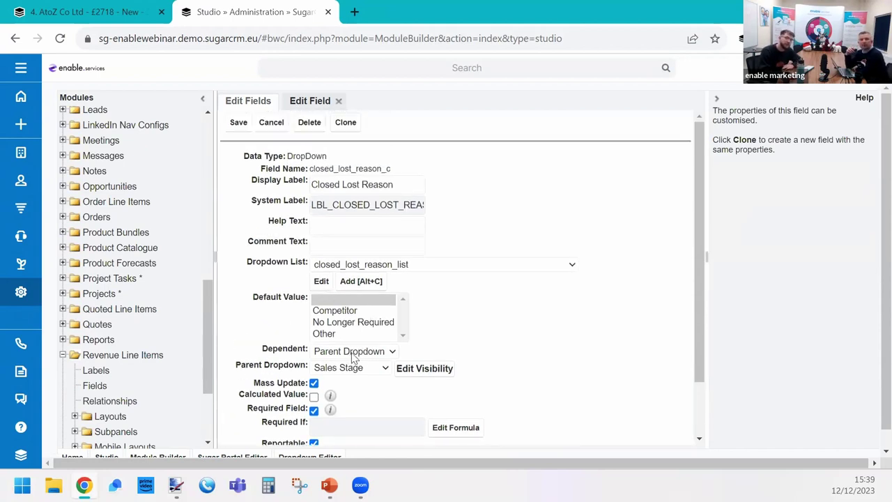
click(374, 370)
click(417, 356)
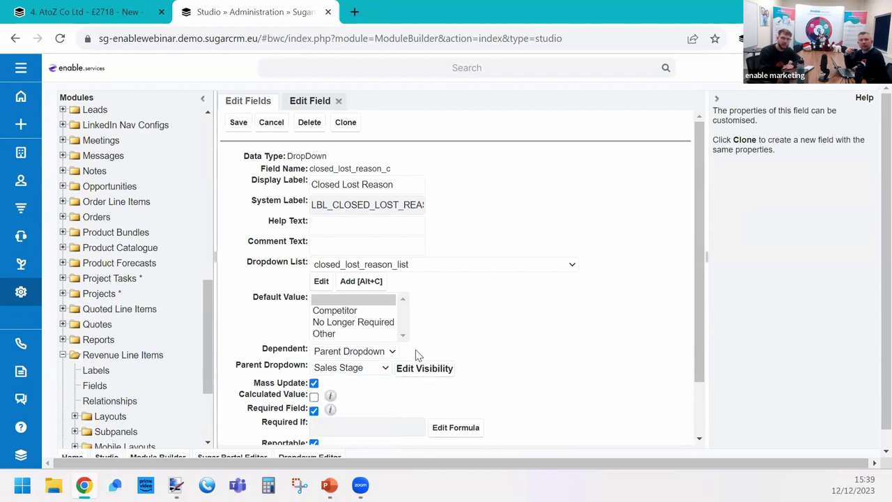
click(423, 371)
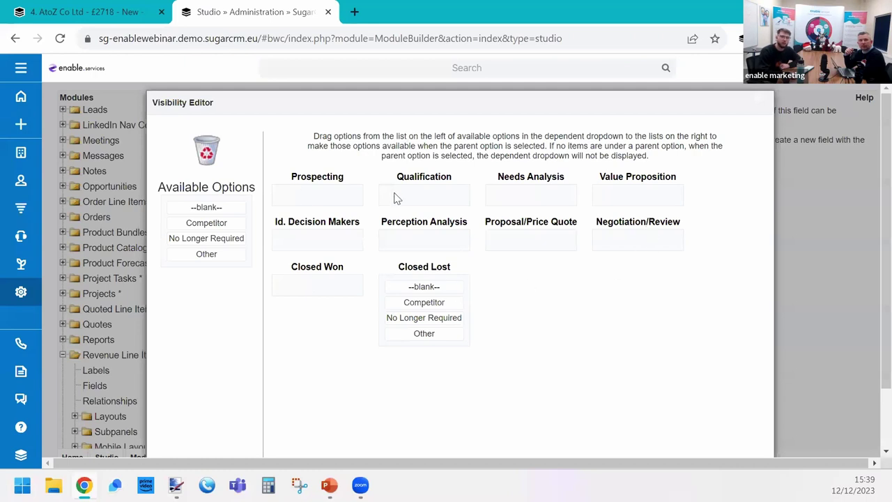
Step: Try adding blank to Prospecting, Qualification and Proposal/Price Quote, and Competitor to Id. Decision Makers, and close the Visibility Editor without saving
drag(215, 211, 312, 200)
drag(236, 209, 454, 204)
drag(207, 207, 529, 244)
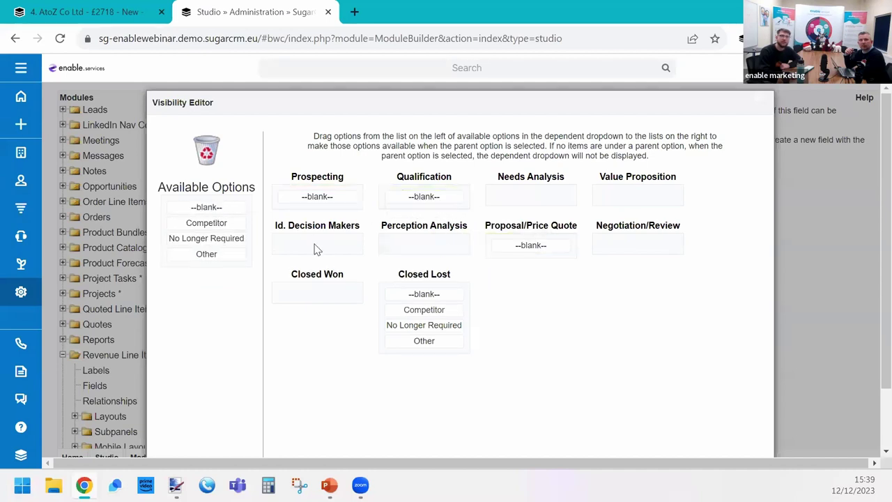
drag(196, 221, 352, 255)
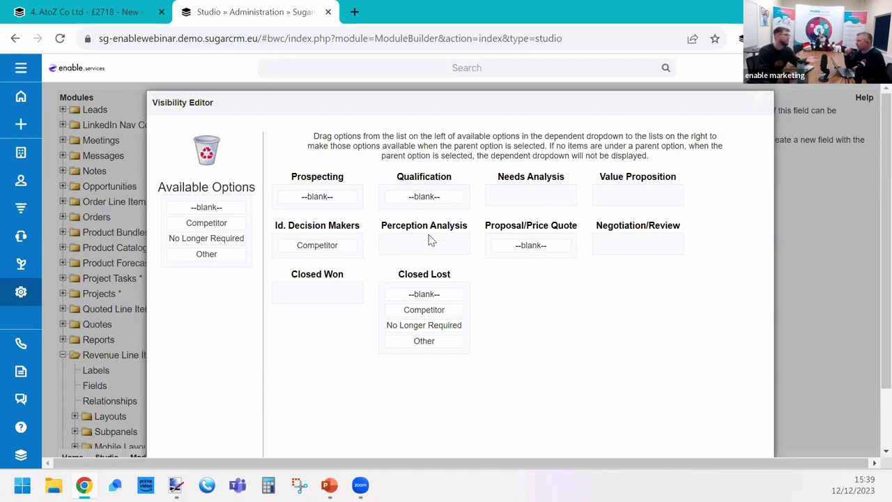
click(695, 104)
Step: View the Dependent options of the Closed Lost Reason field and close the field without saving
click(342, 356)
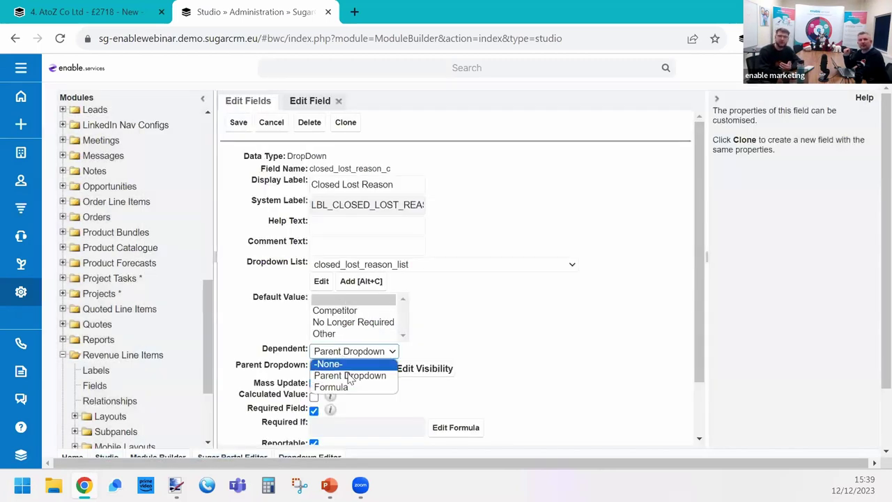
click(475, 350)
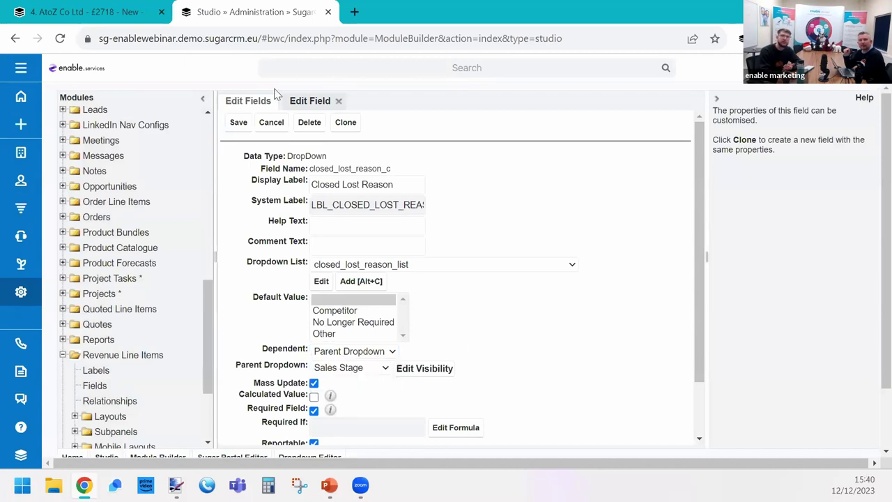
click(339, 101)
Step: Open the Closed Lost Other Reason field and display its Visible If formula in the Formula Builder
scroll(370, 418, down, 10)
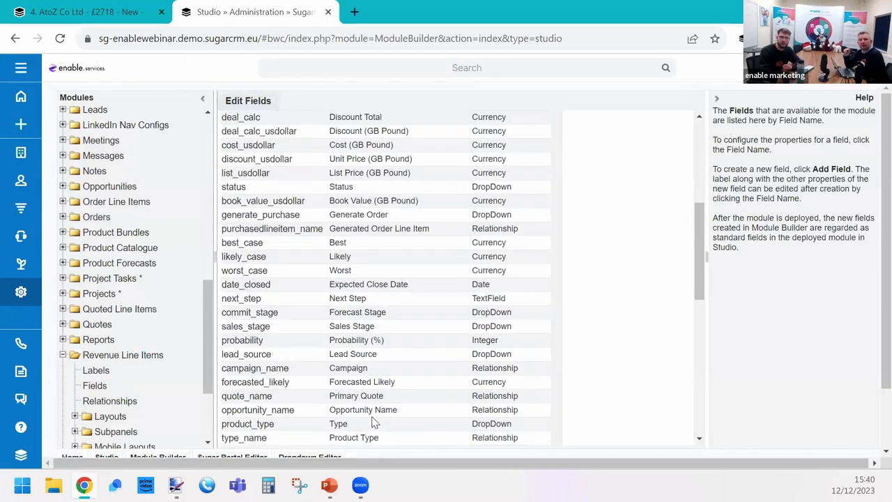
click(361, 415)
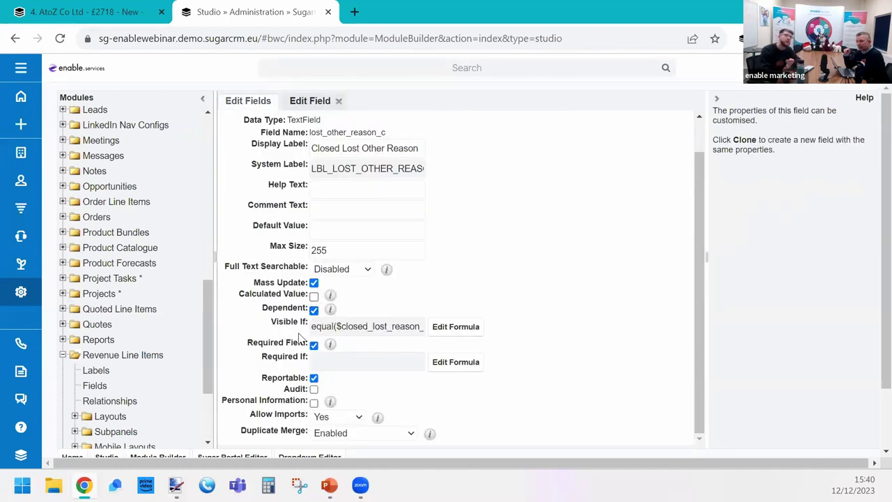
click(440, 328)
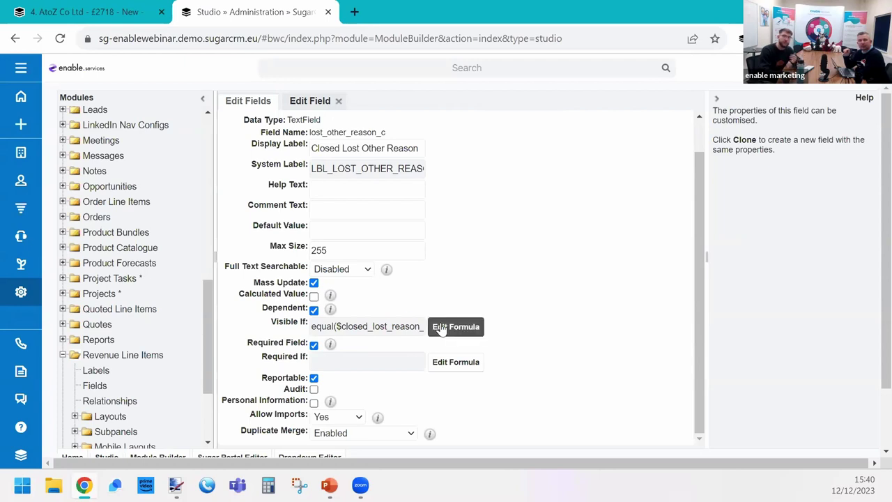
Step: Examine the function, the field reference and the compared value in the Visible If formula of Closed Lost Other Reason
drag(461, 164, 291, 153)
click(446, 161)
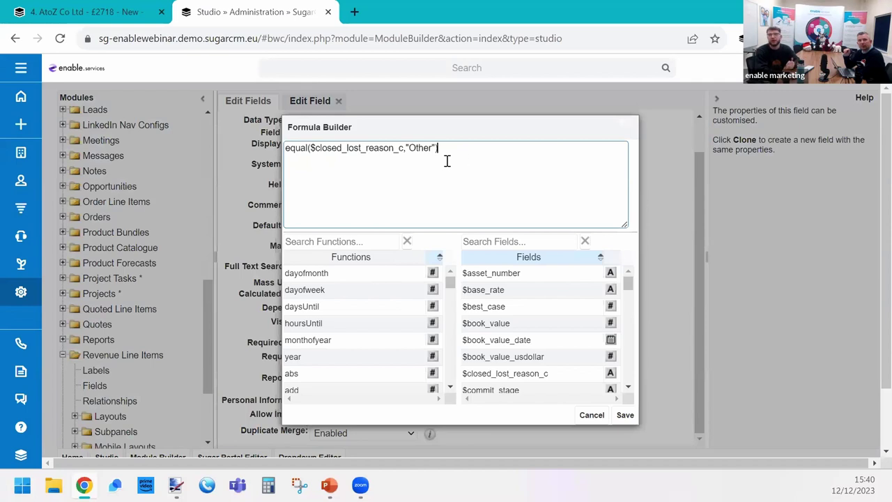
double_click(356, 152)
click(449, 153)
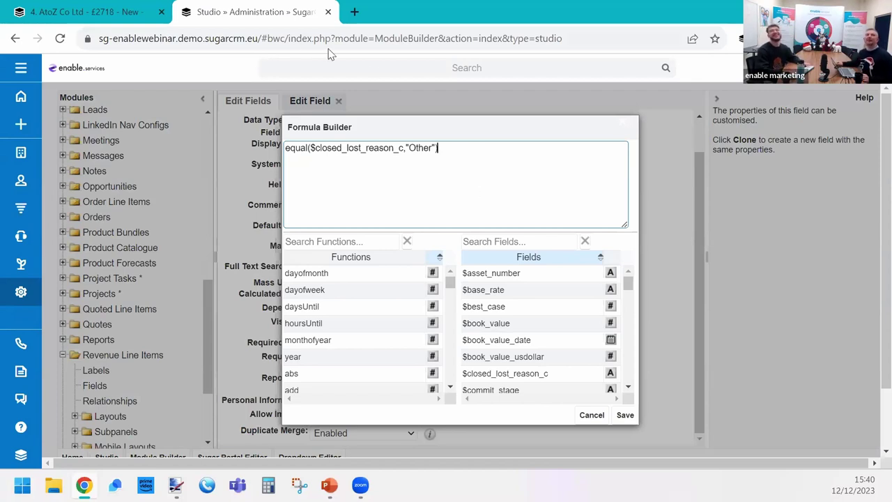
double_click(298, 149)
double_click(374, 151)
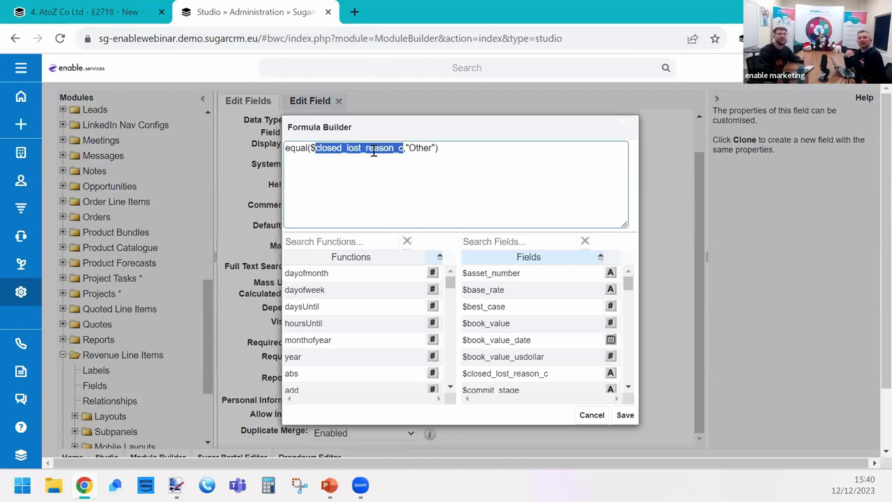
double_click(416, 149)
Step: Return to the AtoZ Co Ltd revenue line item and set its Closed Lost Reason to Other
click(124, 17)
click(209, 189)
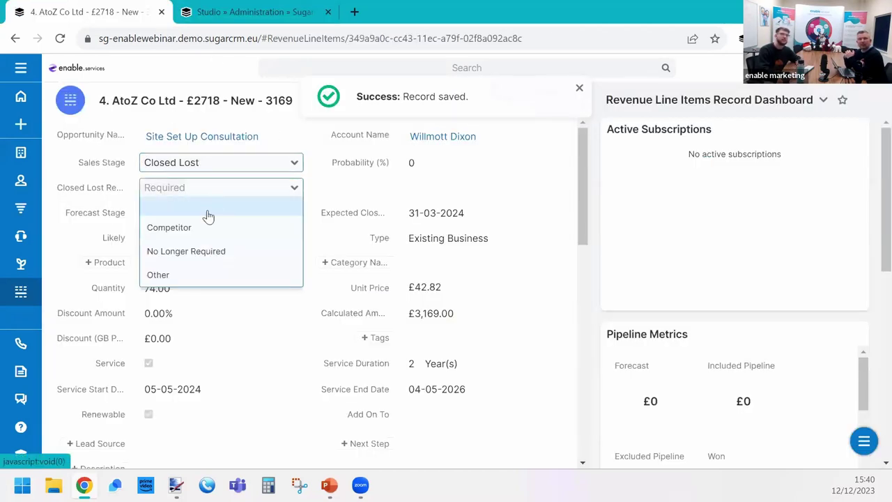
click(205, 274)
Step: Enter "no budget" as the Closed Lost Other Reason, save the revenue line item and dismiss the notification
click(435, 188)
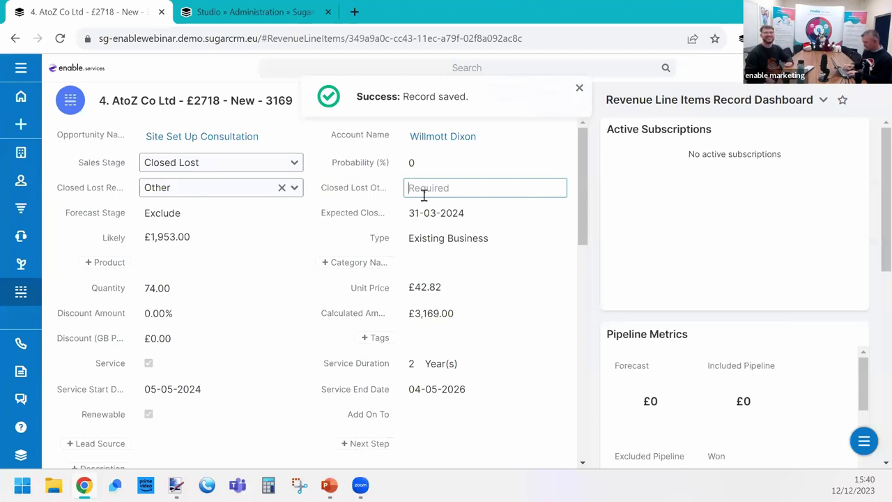
text(no budget)
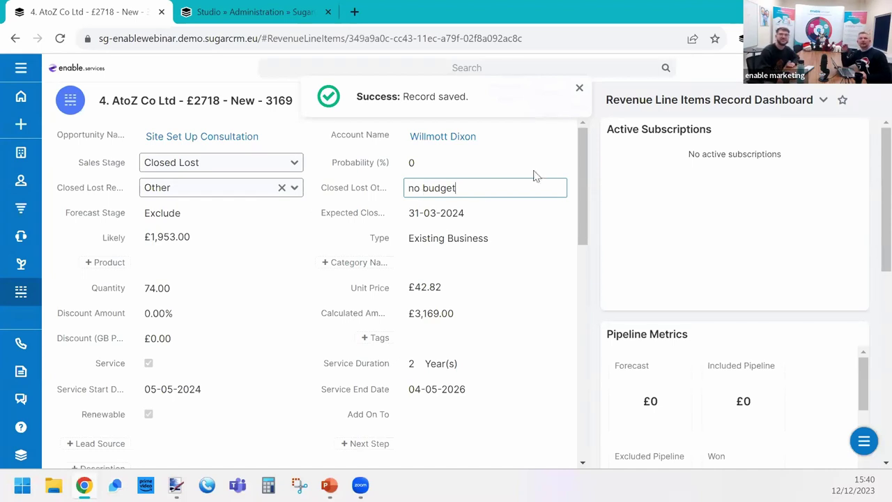
click(579, 88)
click(566, 100)
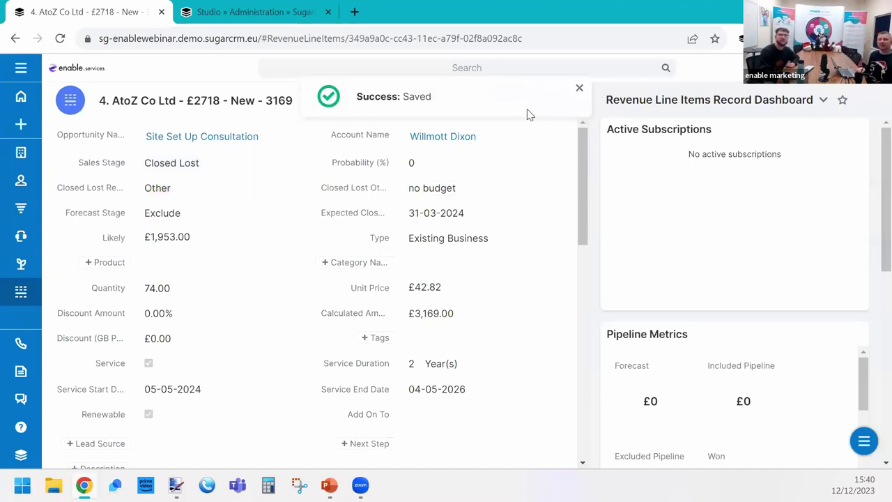
click(578, 88)
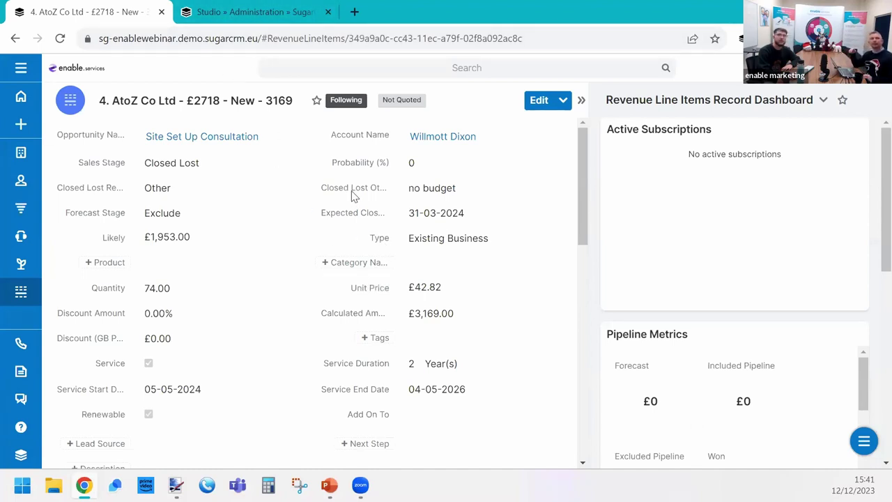
Step: Clear the Closed Lost Other Reason text and set the Closed Lost Reason to No Longer Required
click(473, 197)
double_click(474, 194)
click(474, 194)
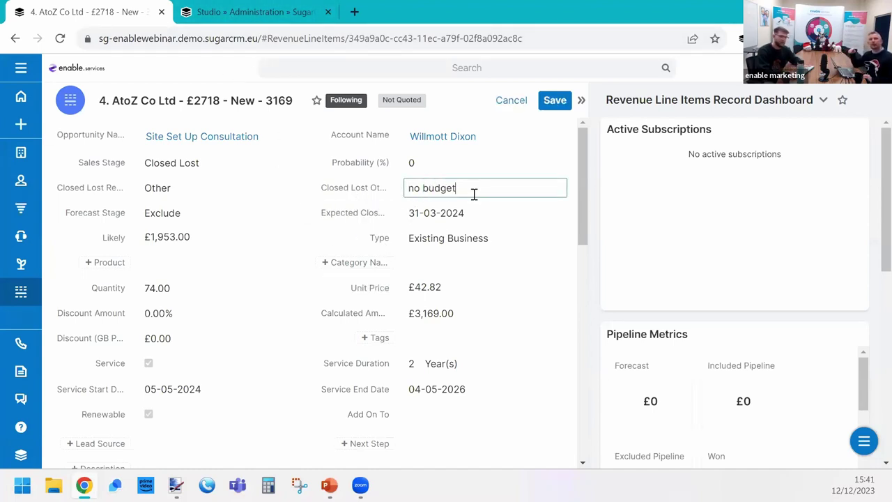
drag(473, 194, 398, 189)
key(BackSpace)
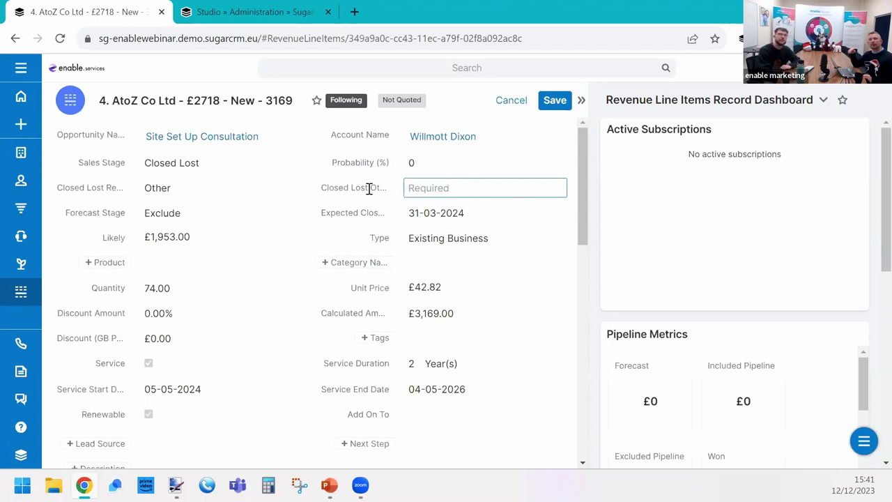
click(158, 189)
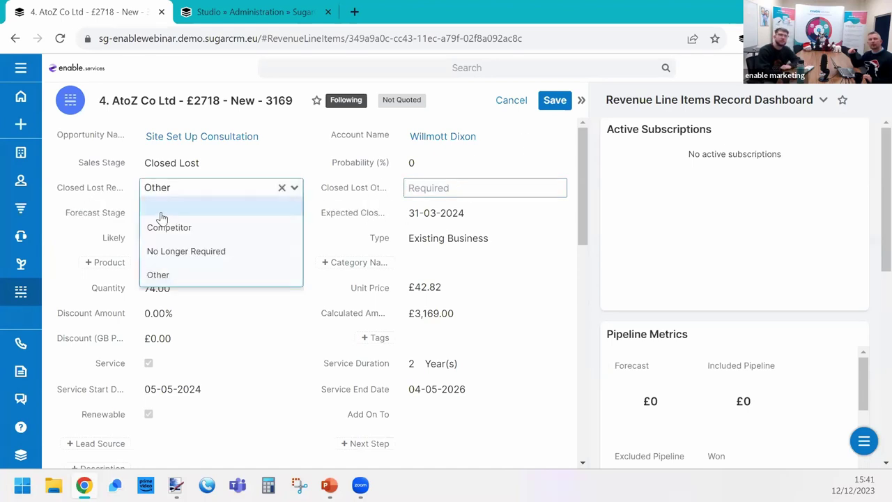
click(161, 251)
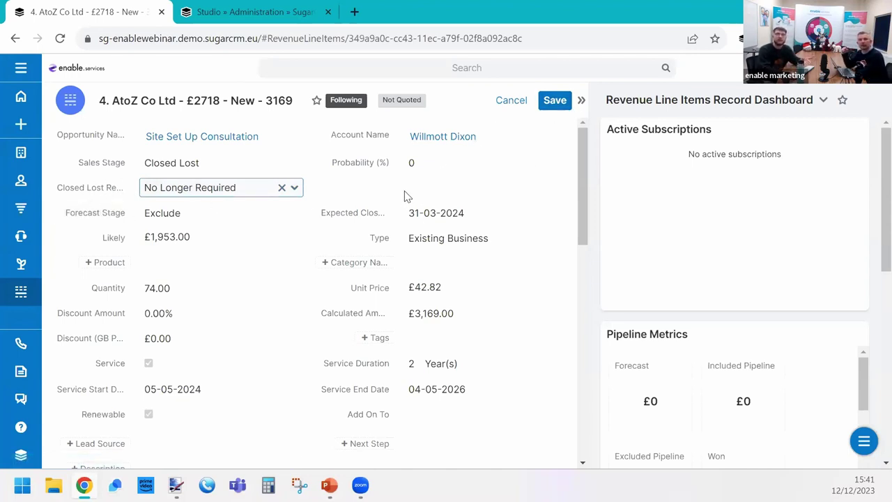
Step: In Studio, close the Visible If formula and start a Required If formula with equal($) for Closed Lost Other Reason
click(214, 6)
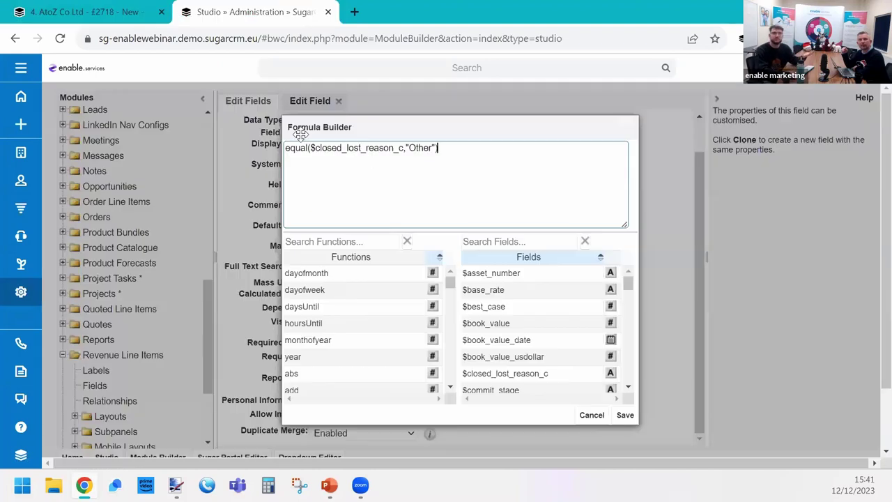
click(621, 128)
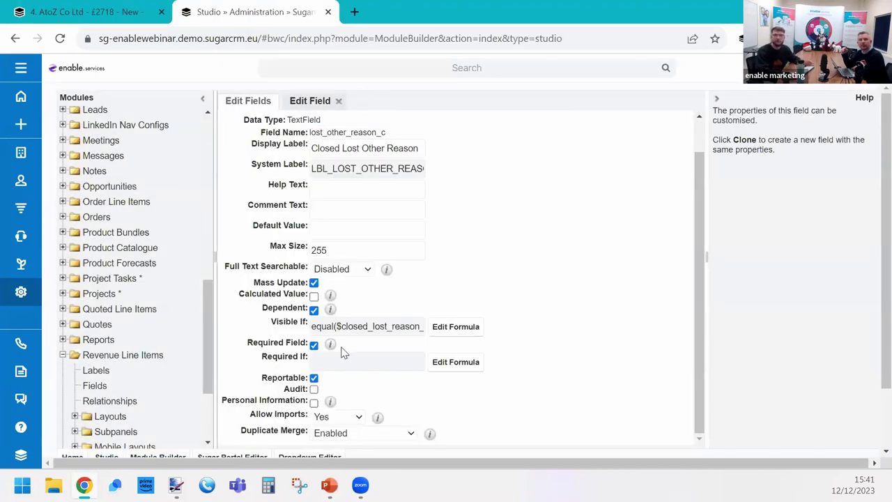
click(460, 367)
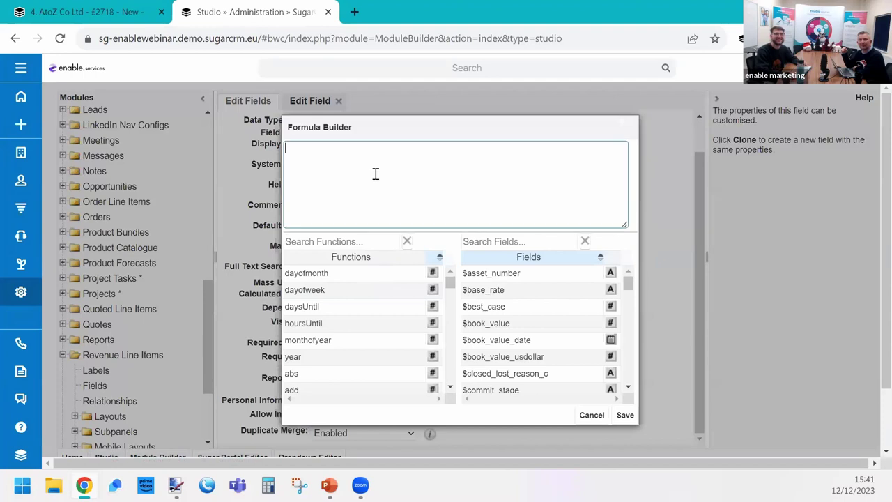
text(equal())
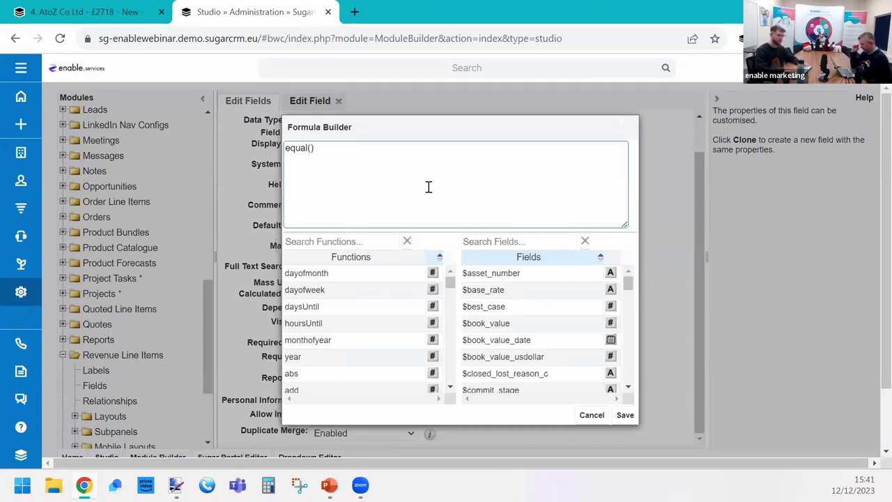
key(Left)
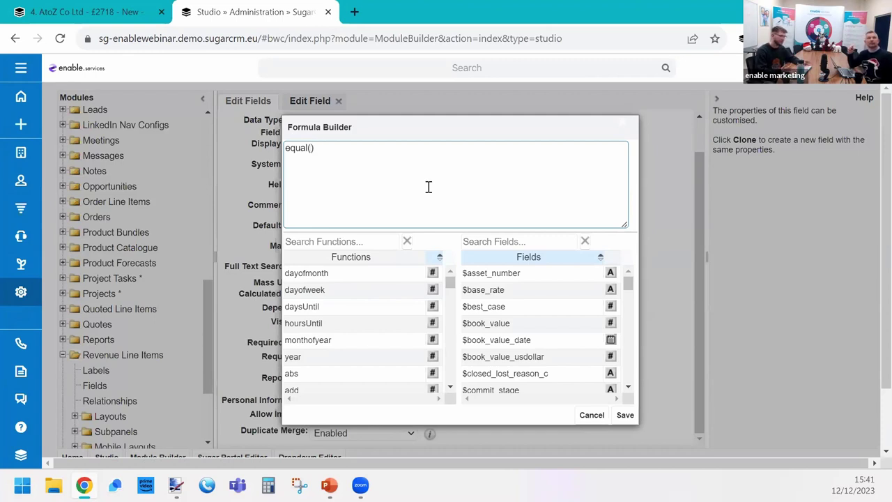
text($)
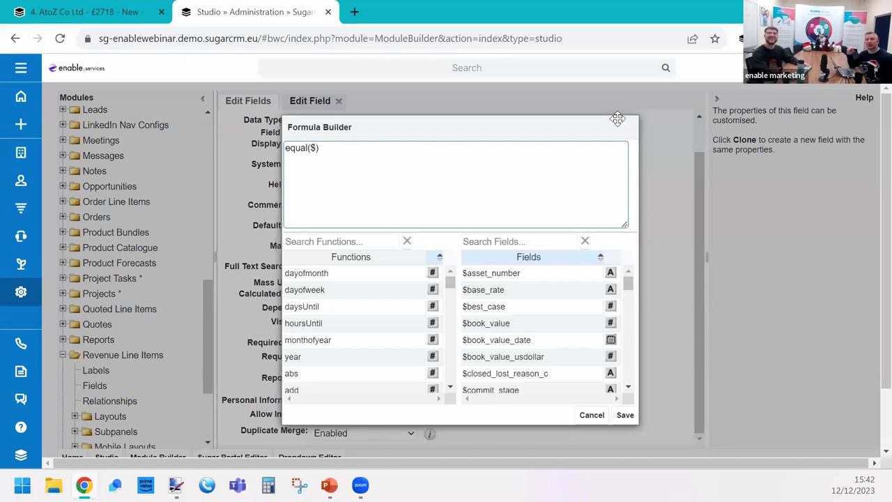
Step: Go back to the AtoZ Co Ltd revenue line item and open its Next Step field for editing
click(87, 12)
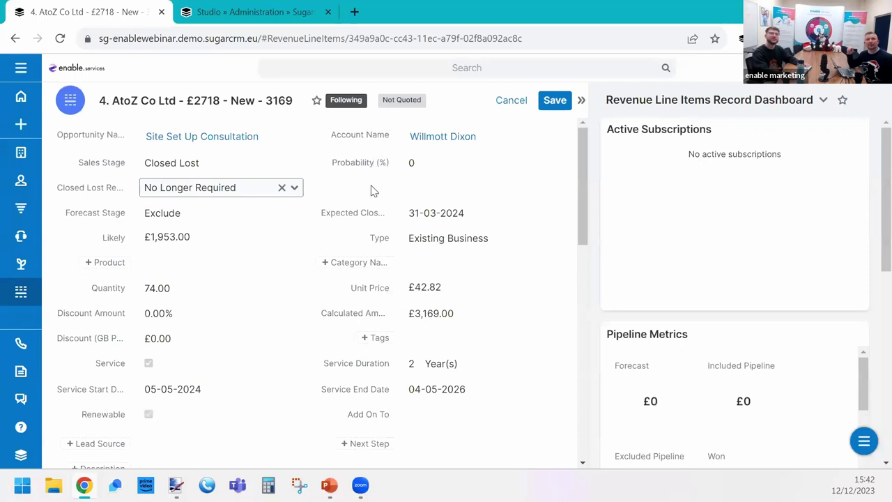
scroll(368, 226, down, 1)
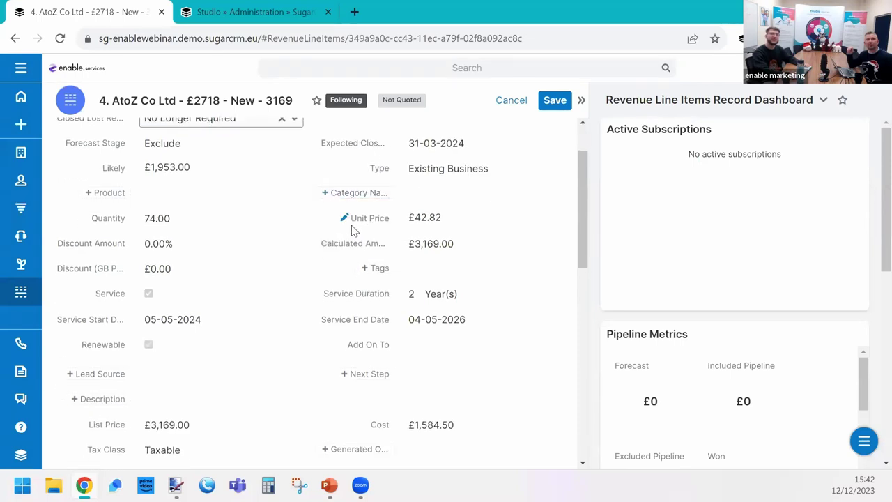
click(372, 378)
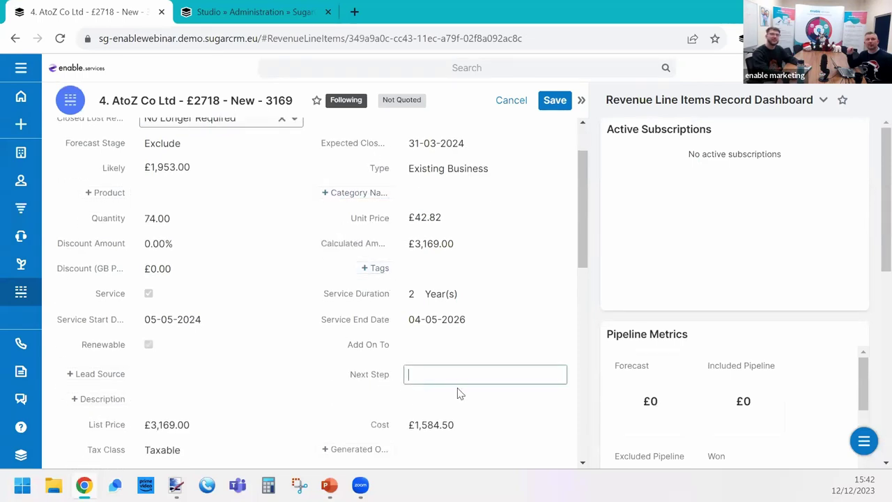
Step: Return to Studio, discard the unfinished Required If formula and close the Closed Lost Other Reason field
click(223, 9)
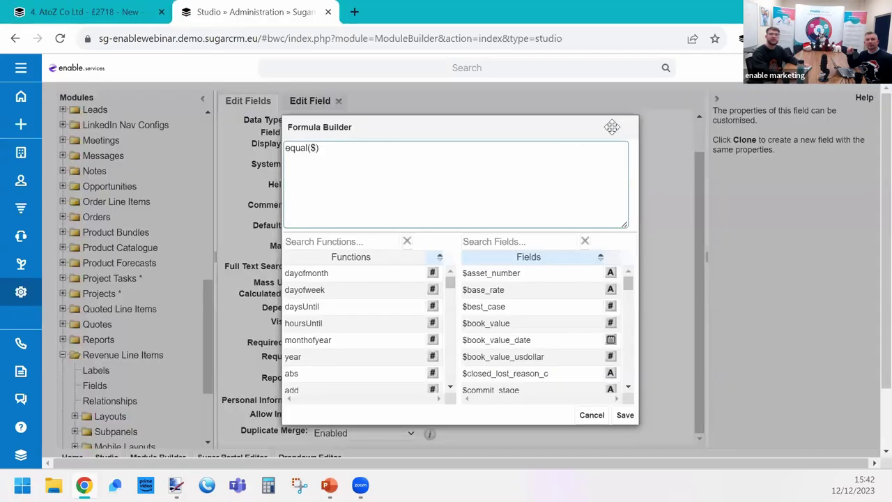
click(360, 105)
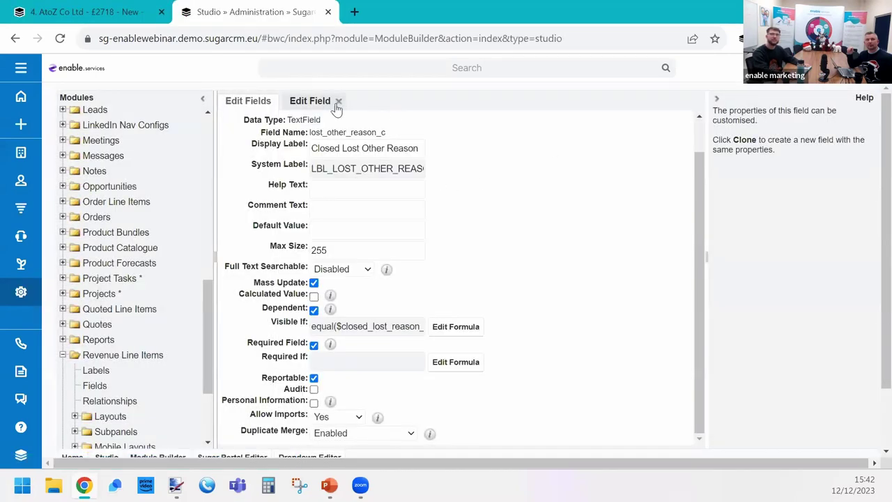
click(338, 101)
Step: Sort the Revenue Line Items fields by display label and open the Next Step field's properties
scroll(398, 313, down, 3)
scroll(408, 193, up, 5)
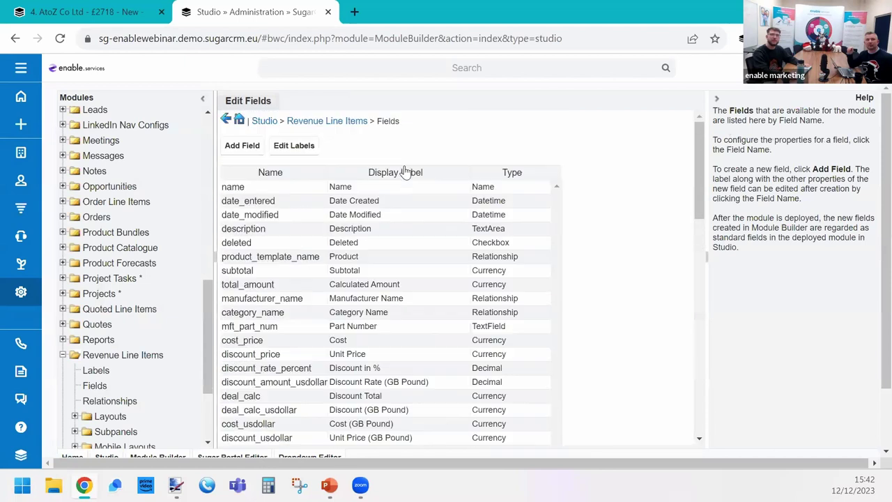
click(405, 172)
scroll(389, 300, down, 3)
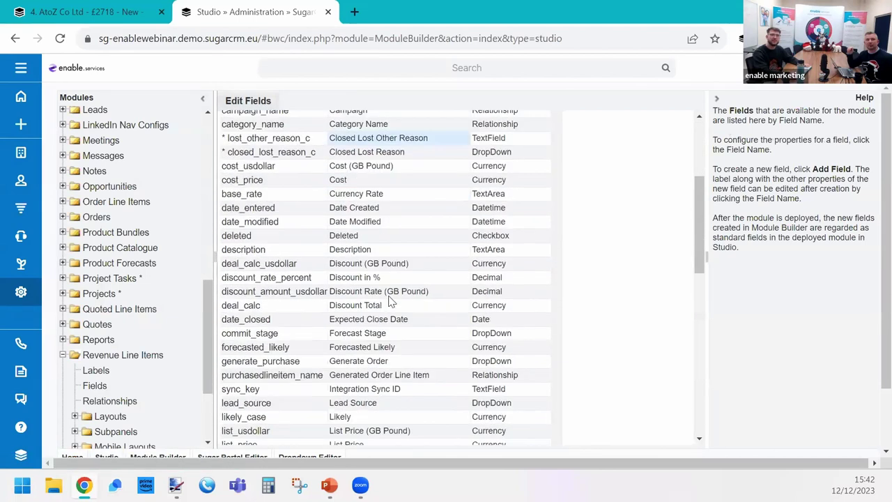
scroll(391, 301, down, 5)
click(369, 325)
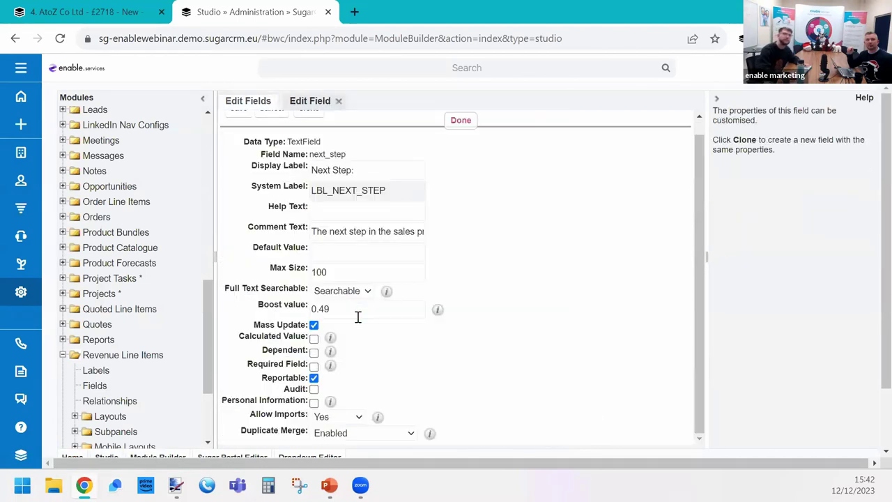
Step: Make Next Step a required field and start its Required If formula with equal($)
click(313, 366)
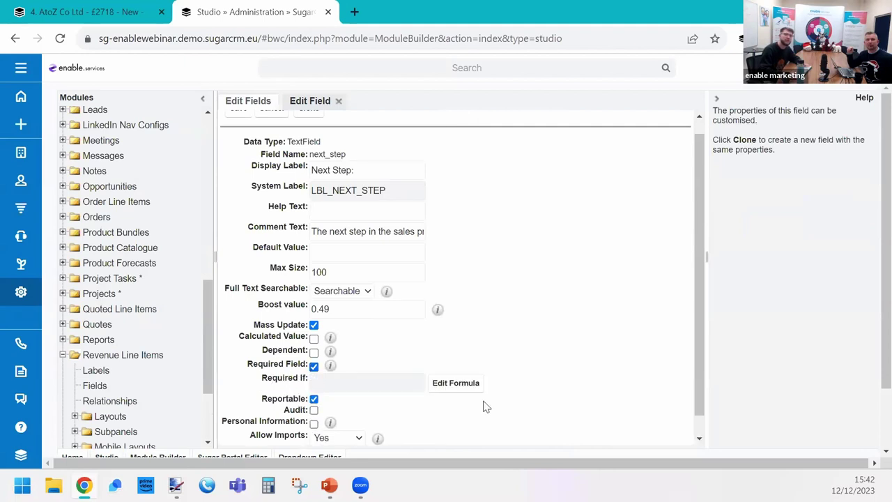
click(456, 383)
text(equal())
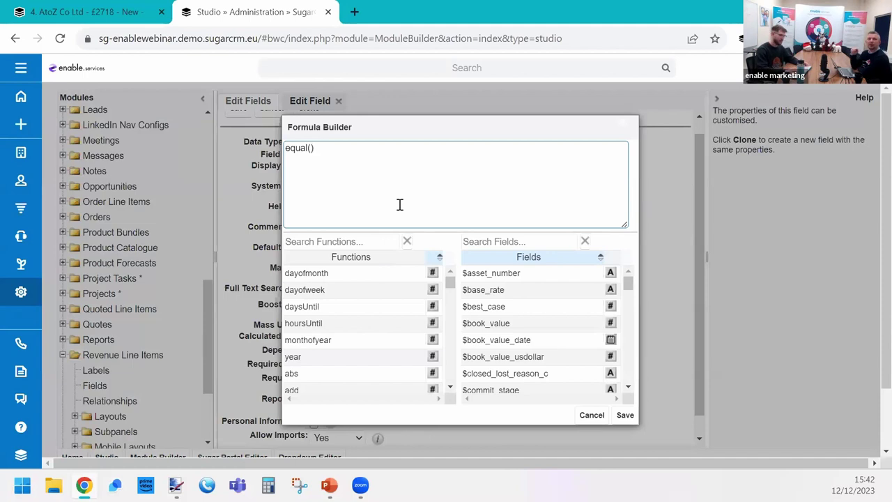
text($)
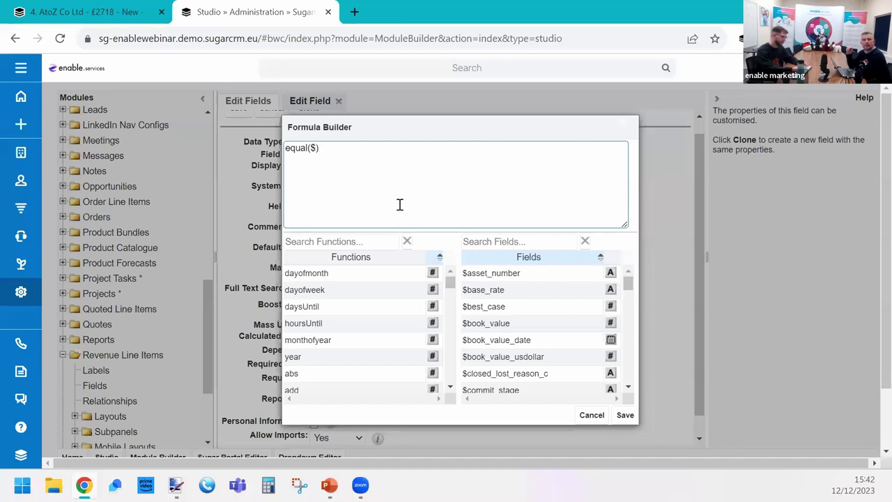
Step: Find the sales stage field with "sta" and use $sales_stage as the first argument of the equal formula
click(564, 241)
text(sta)
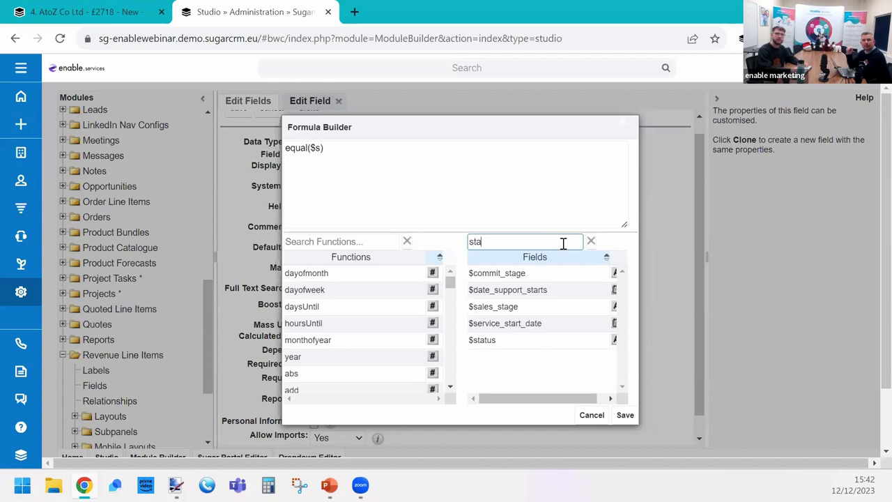
click(501, 307)
click(321, 146)
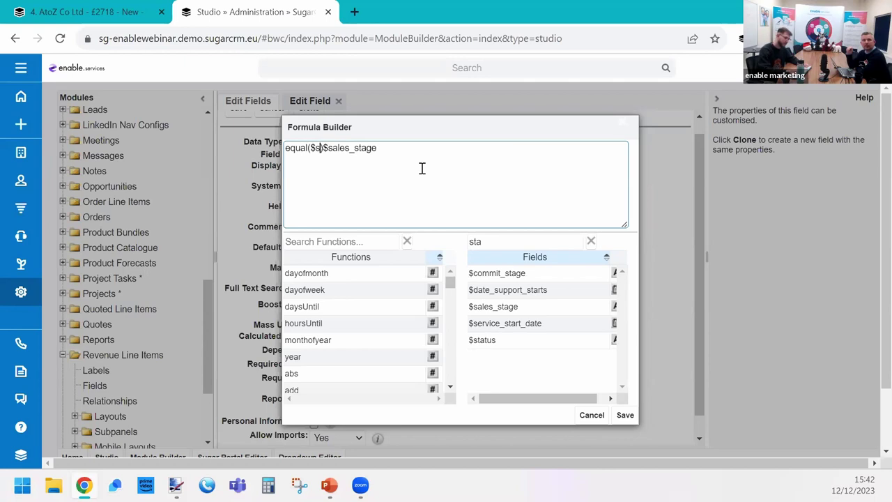
key(BackSpace)
key(BackSpace)
key(BackSpace)
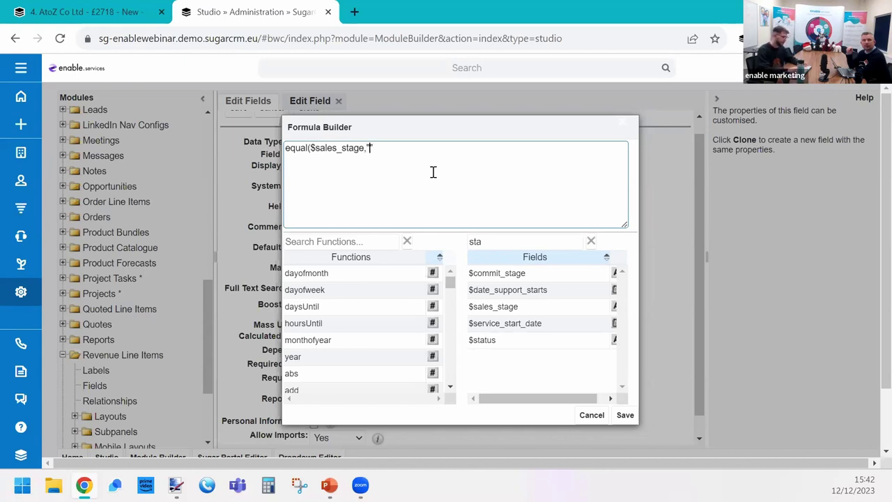
Step: Complete the Required If formula as equal($sales_stage,"Closed Won"), then save the formula and the Next Step field
text(Wo)
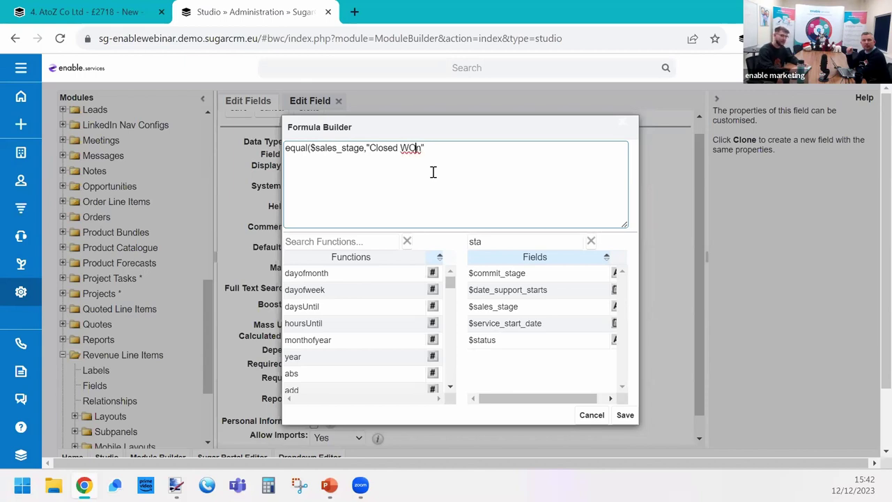
key(BackSpace)
text(o)
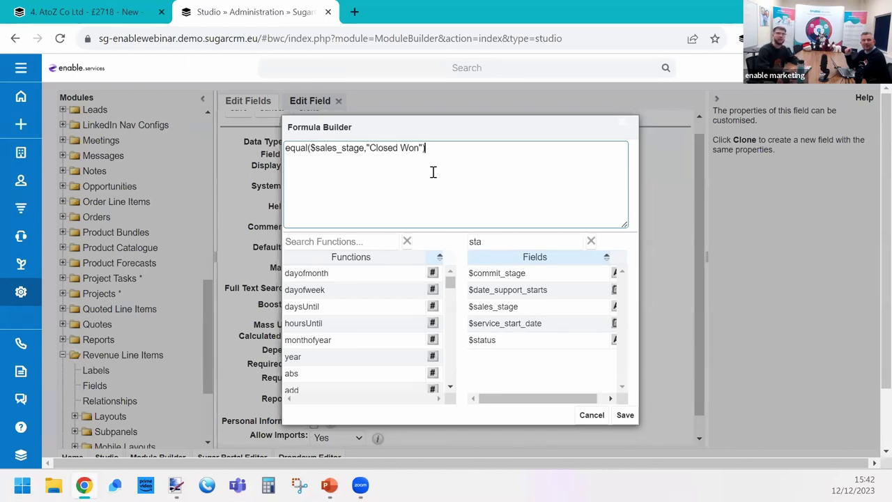
click(624, 415)
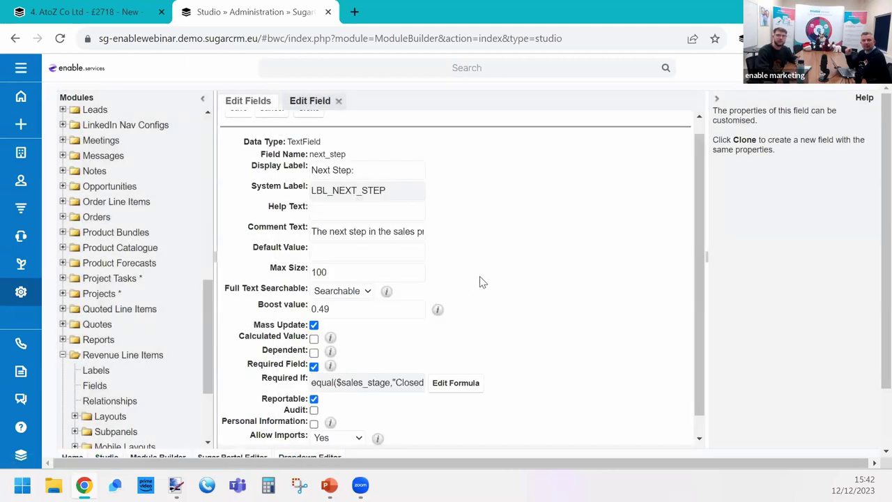
scroll(240, 139, up, 1)
click(236, 124)
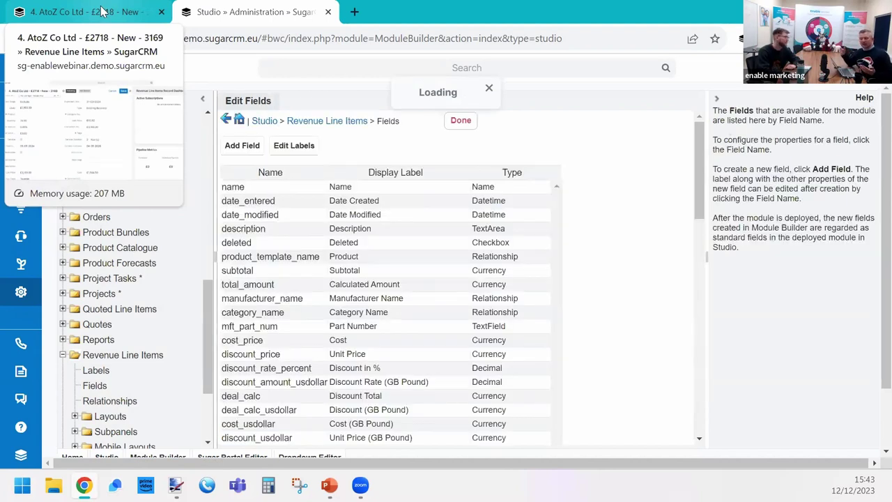
Step: Return to the AtoZ Co Ltd revenue line item and discard its unsaved edits
click(102, 12)
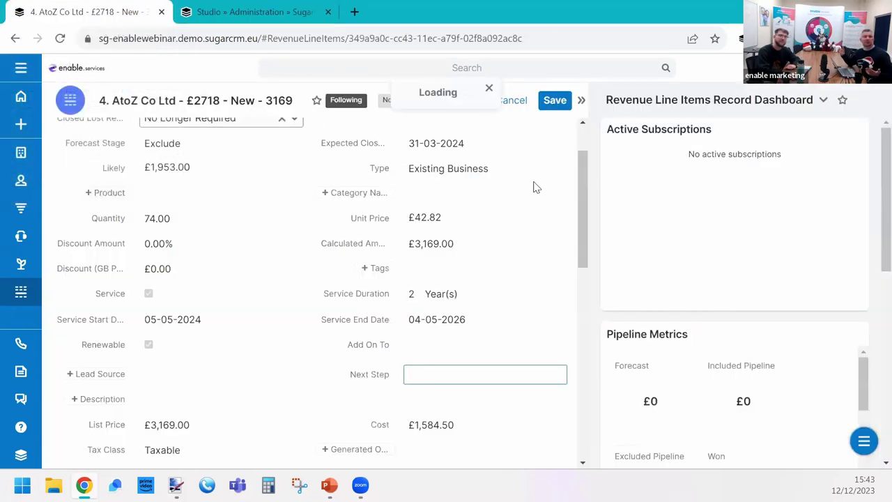
click(513, 103)
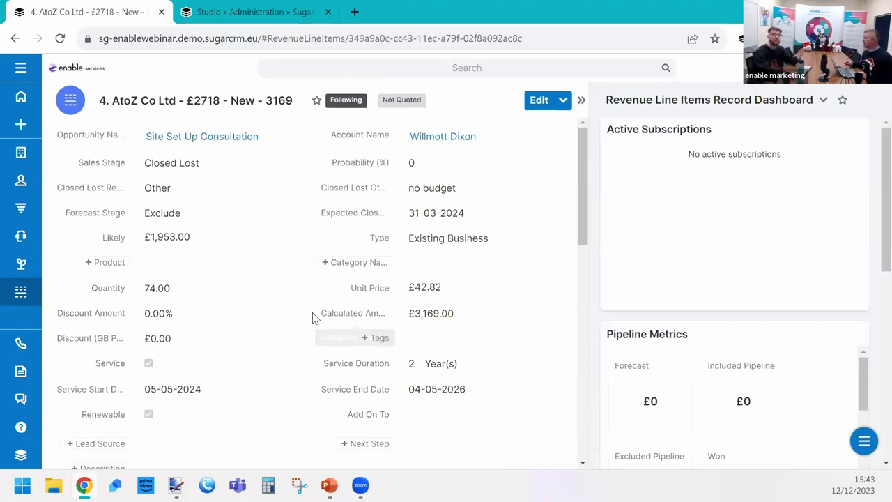
scroll(389, 272, down, 1)
scroll(389, 272, down, 2)
scroll(378, 276, up, 3)
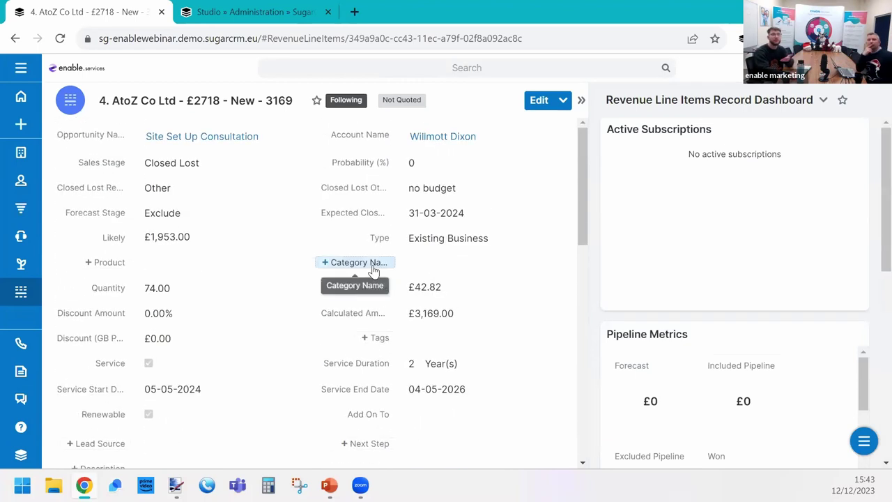
scroll(309, 277, down, 3)
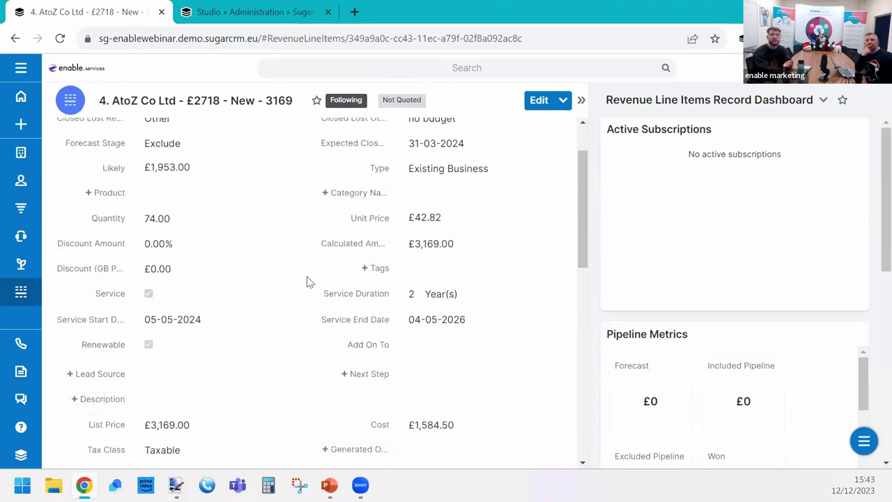
scroll(309, 304, up, 3)
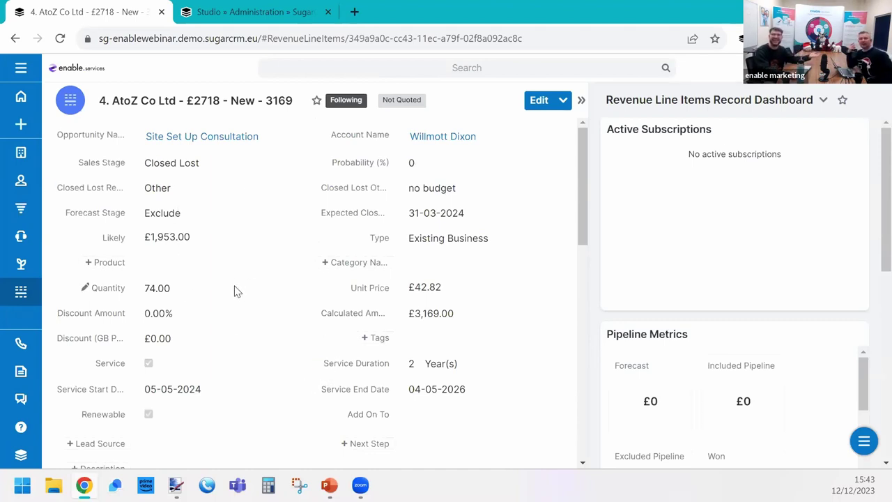
scroll(237, 264, down, 3)
scroll(262, 277, up, 2)
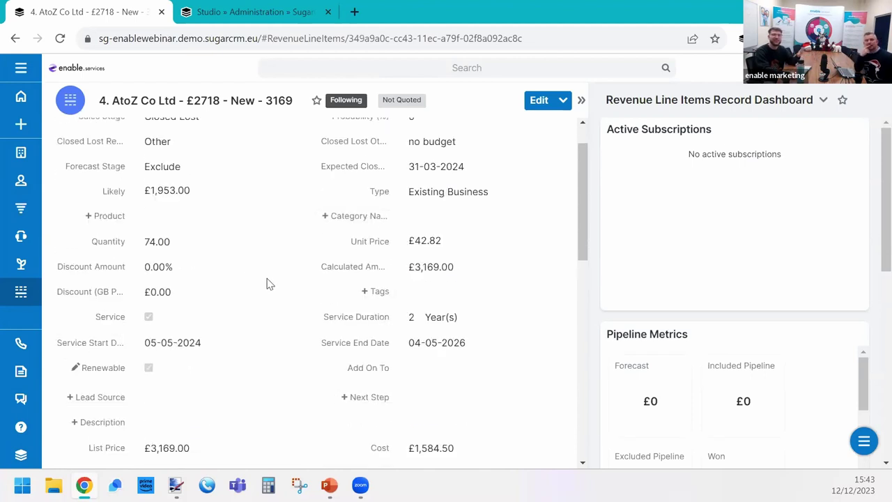
scroll(268, 293, up, 1)
scroll(230, 377, down, 3)
scroll(97, 395, up, 3)
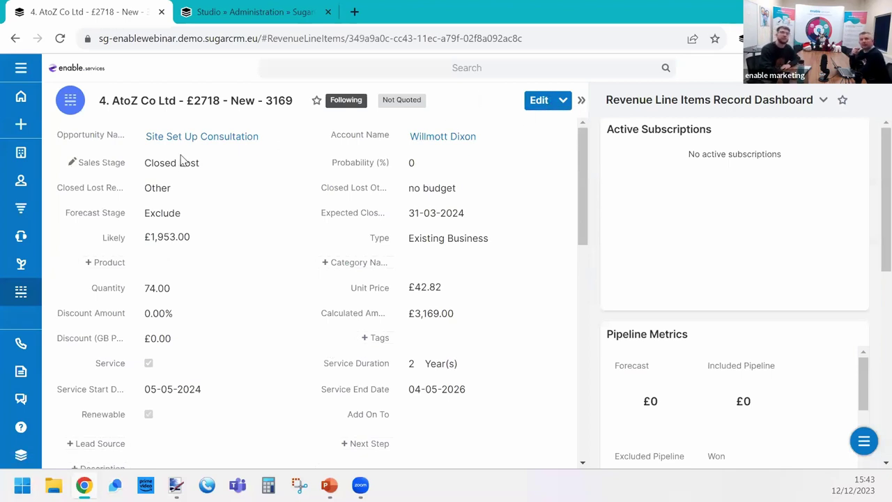
Step: Try saving the revenue line item with Sales Stage set to Closed Won, then close the record's tab without saving
click(184, 176)
scroll(199, 321, down, 3)
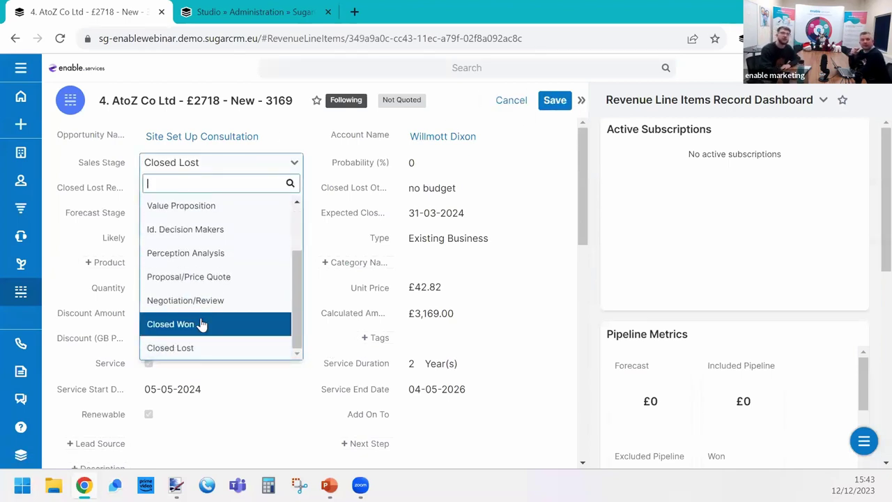
click(203, 322)
click(554, 100)
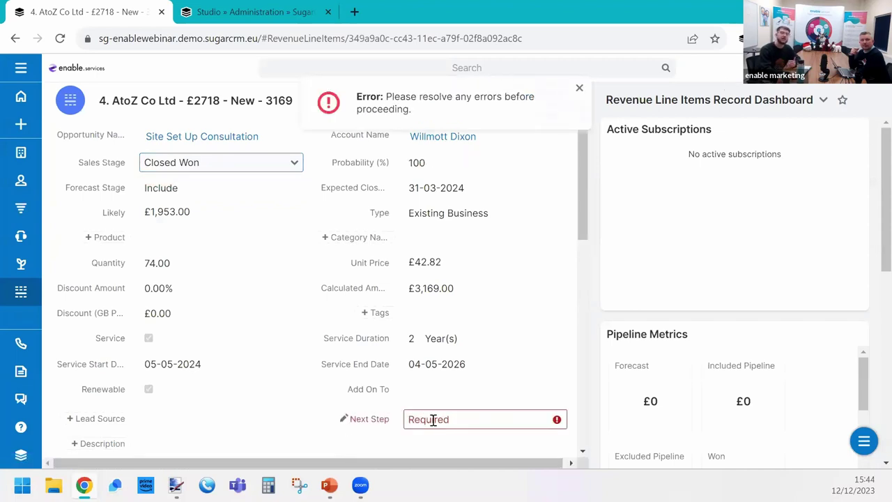
click(161, 13)
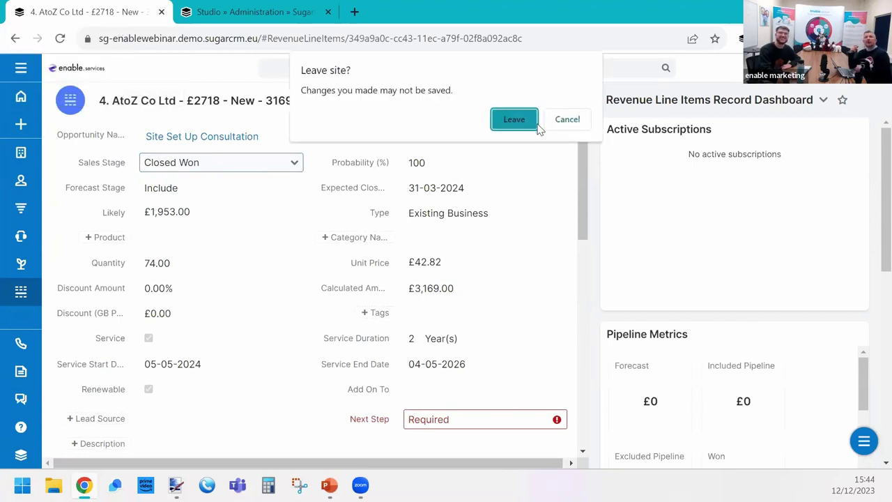
click(514, 119)
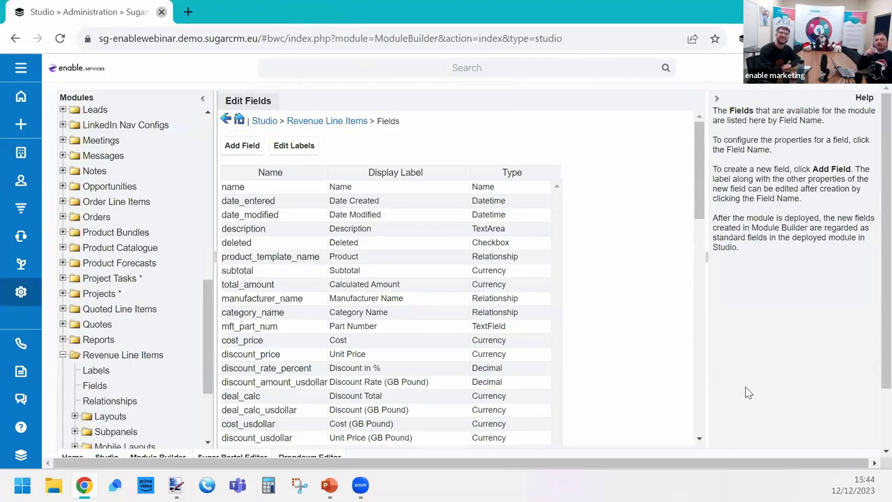
Step: Switch to the presentation's Quote Images slide, launch SugarCRM from it, and open the Quotes module in a new tab
key(alt+Tab)
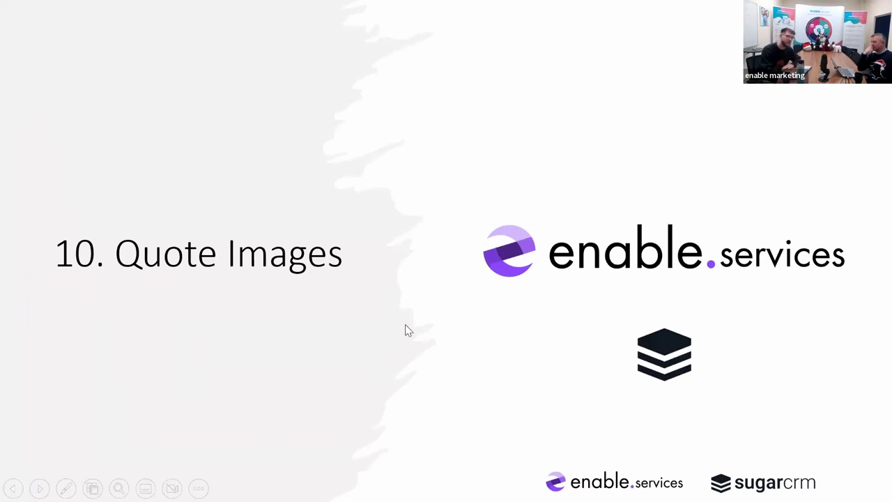
click(646, 364)
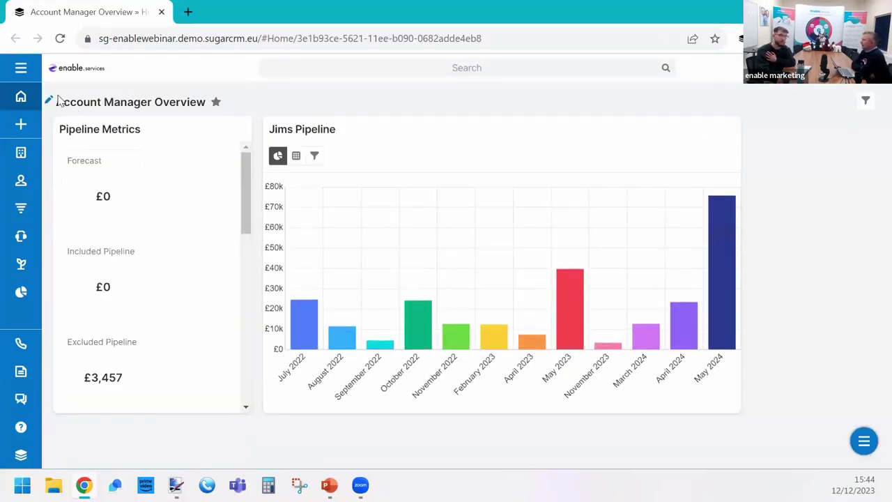
click(23, 71)
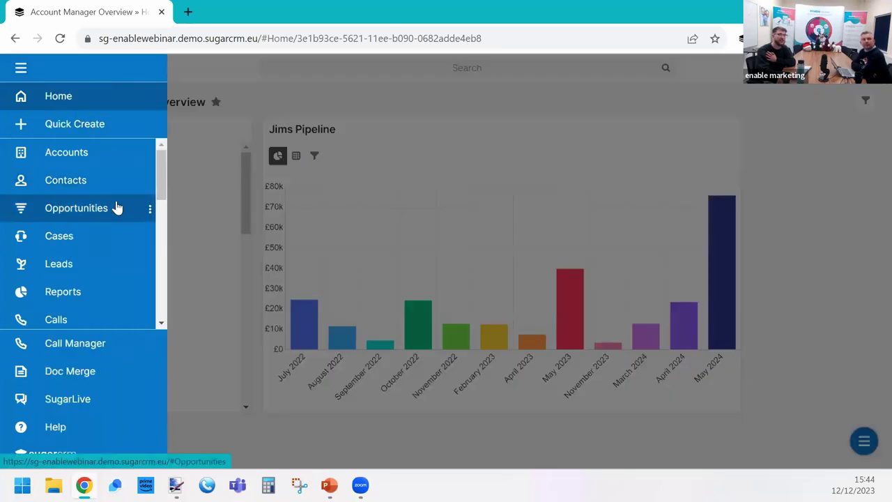
scroll(127, 232, down, 2)
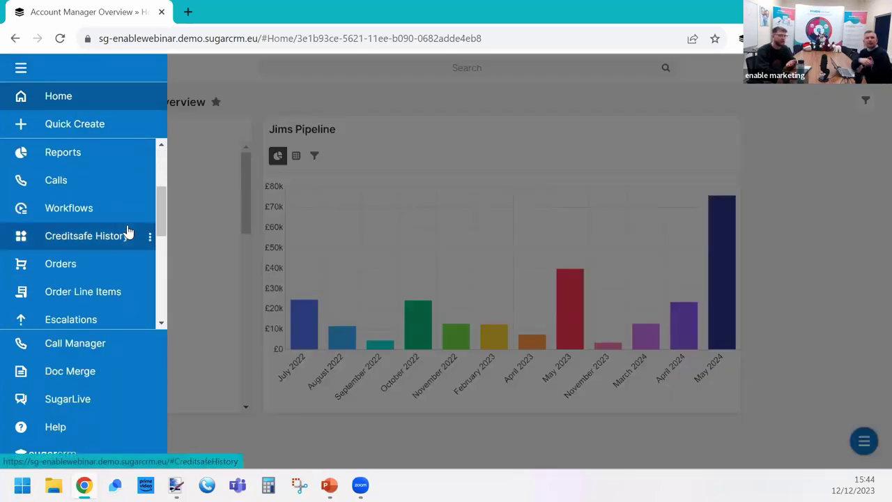
scroll(130, 234, down, 1)
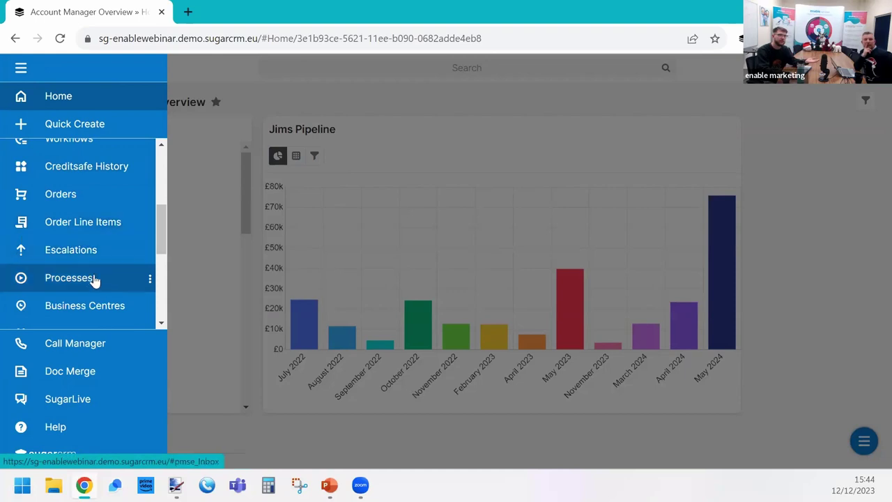
scroll(94, 280, down, 2)
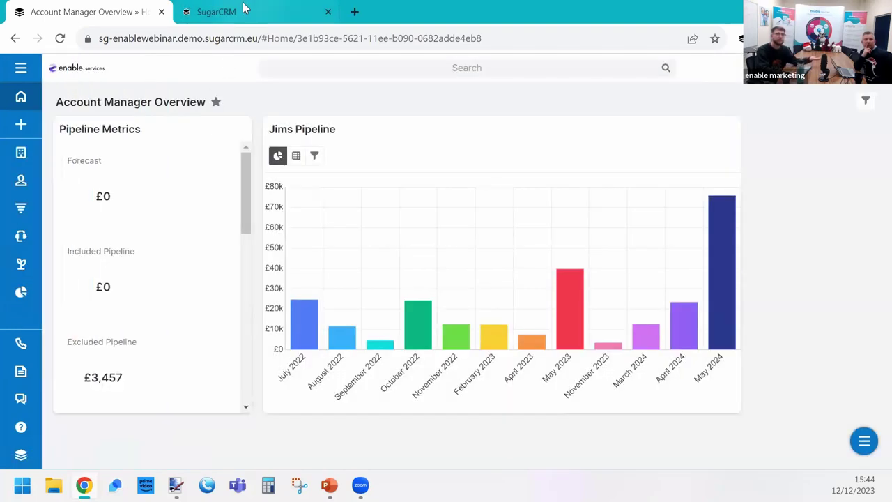
click(237, 9)
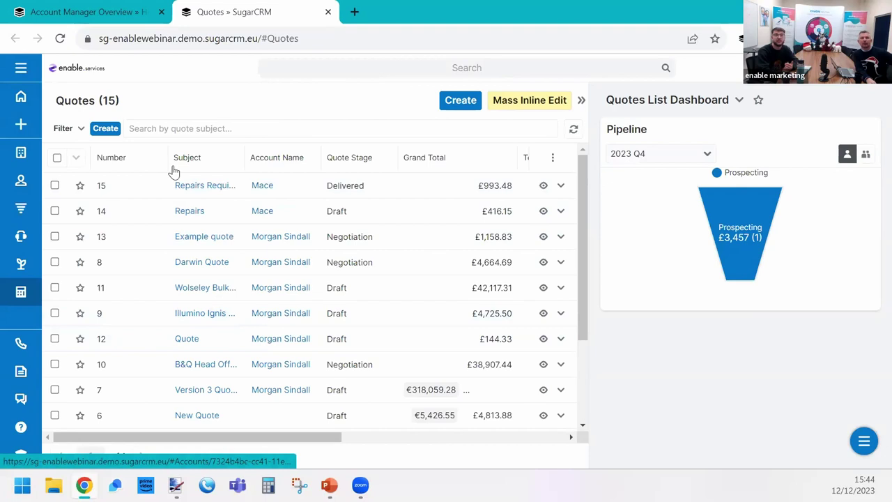
Step: Open the Repairs Required quote, set its Quote Stage to Closed Accepted, and save it
click(204, 193)
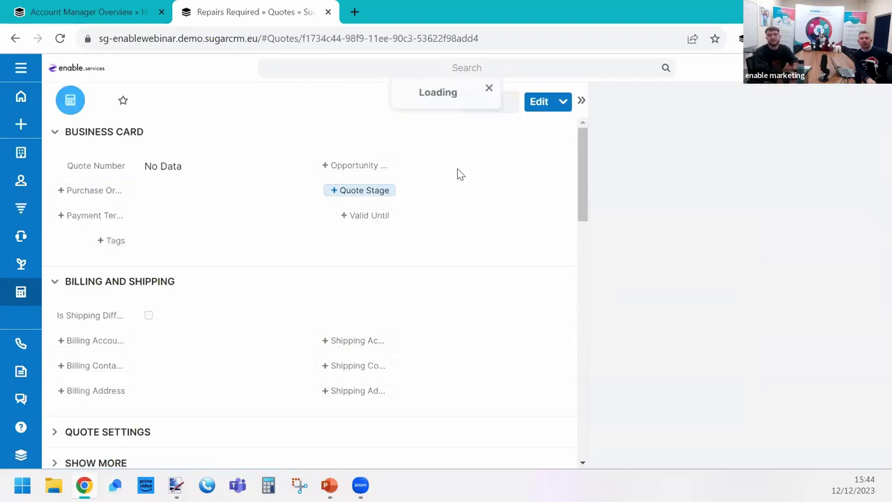
click(380, 197)
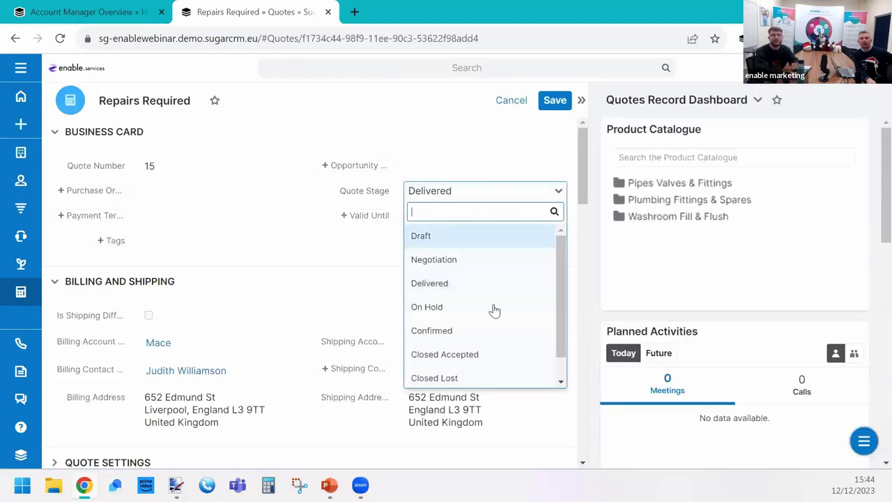
click(484, 352)
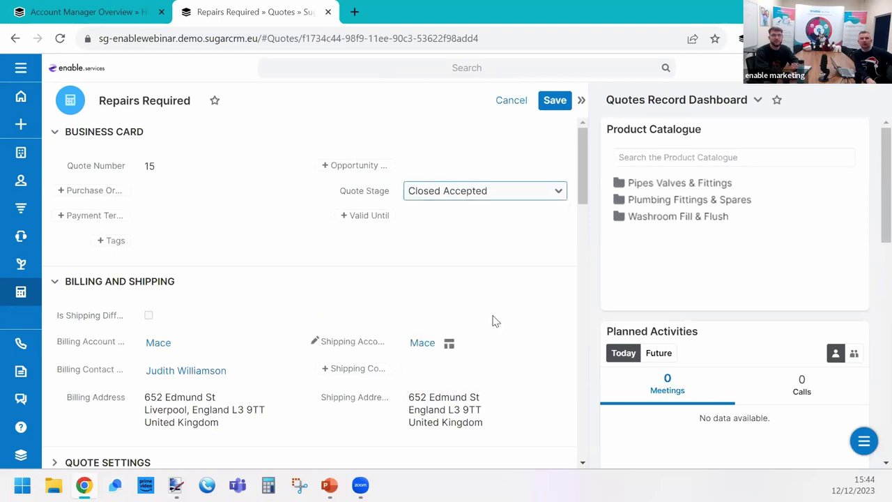
click(556, 103)
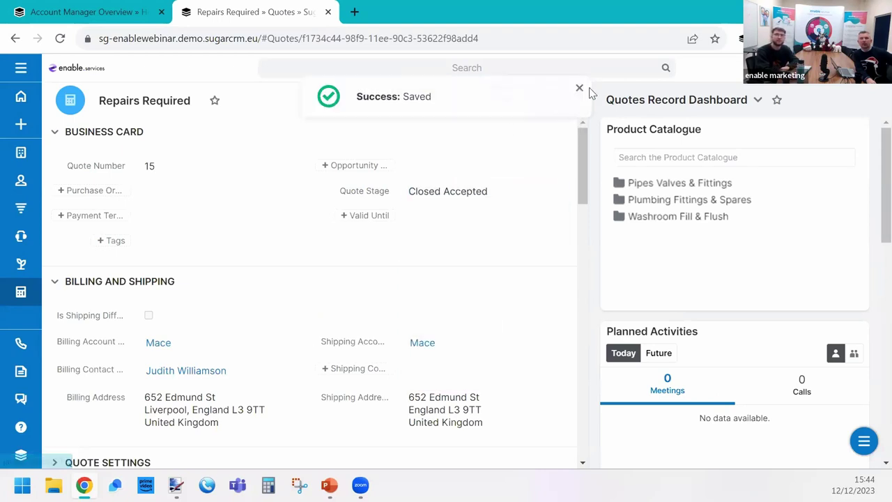
click(580, 88)
Step: Start generating the quote PDF and open the Basin Waste Seal Kit line item in a new tab
click(489, 111)
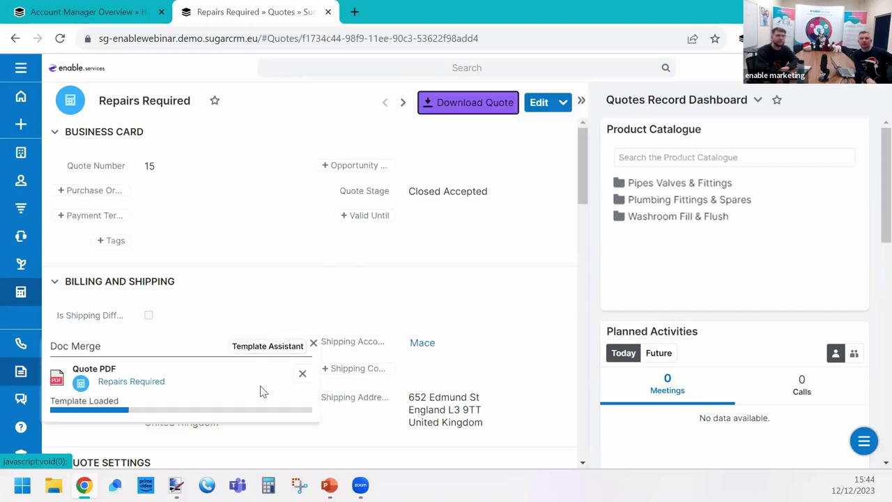
scroll(412, 362, down, 2)
scroll(410, 362, down, 3)
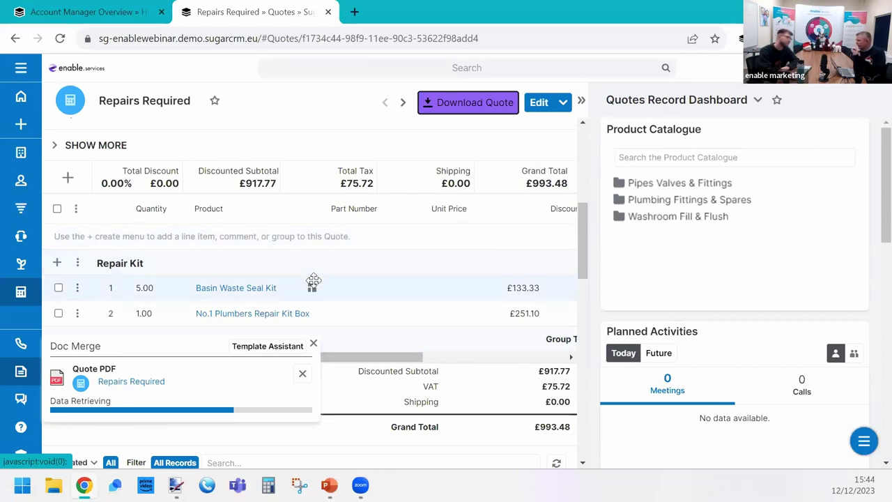
middle_click(253, 293)
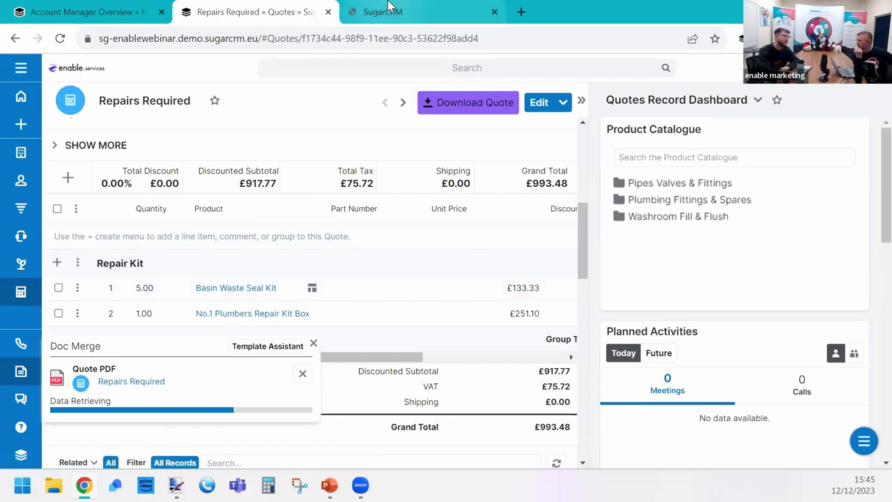
Step: Open the first document related to the Repairs Required quote in a new tab and review its Document Revisions
scroll(437, 373, down, 5)
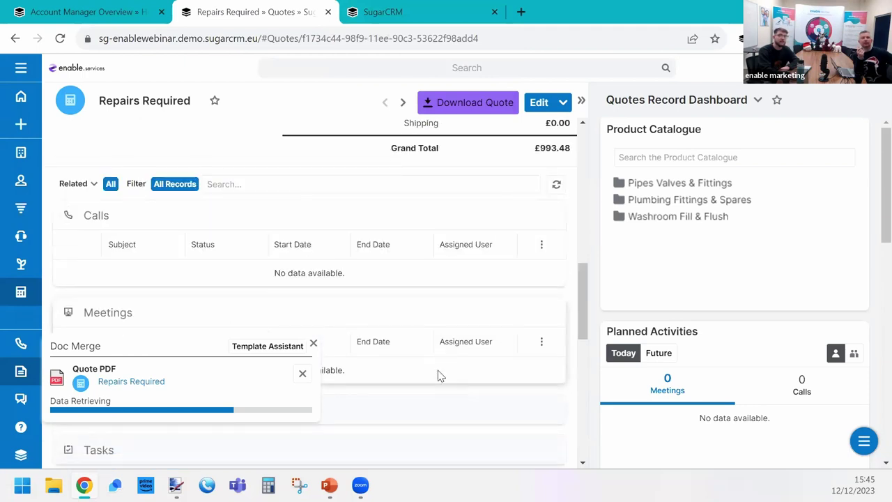
scroll(438, 370, down, 5)
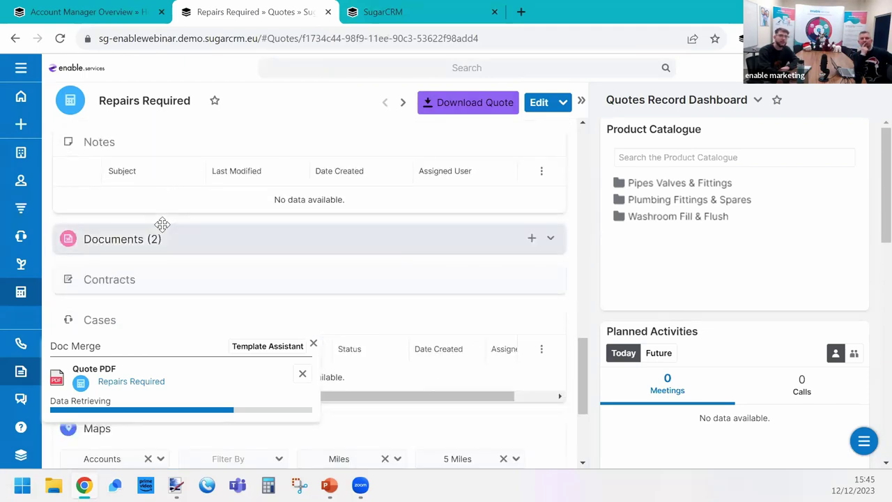
click(164, 237)
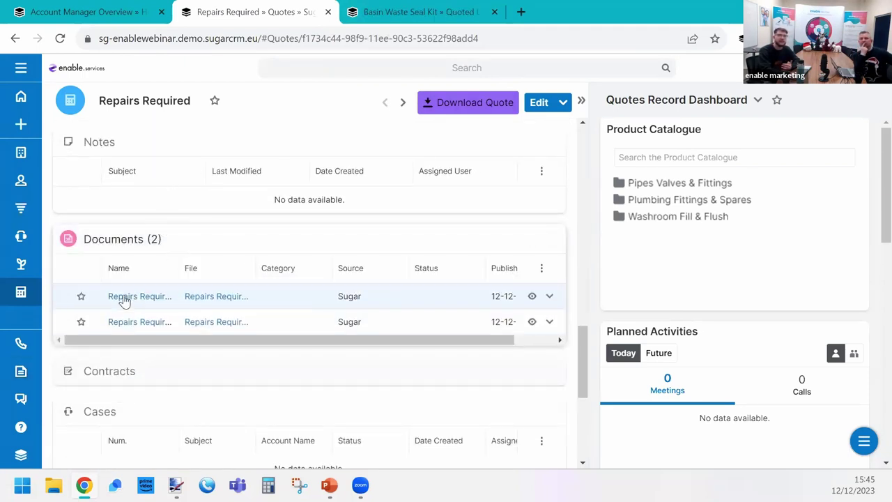
middle_click(138, 301)
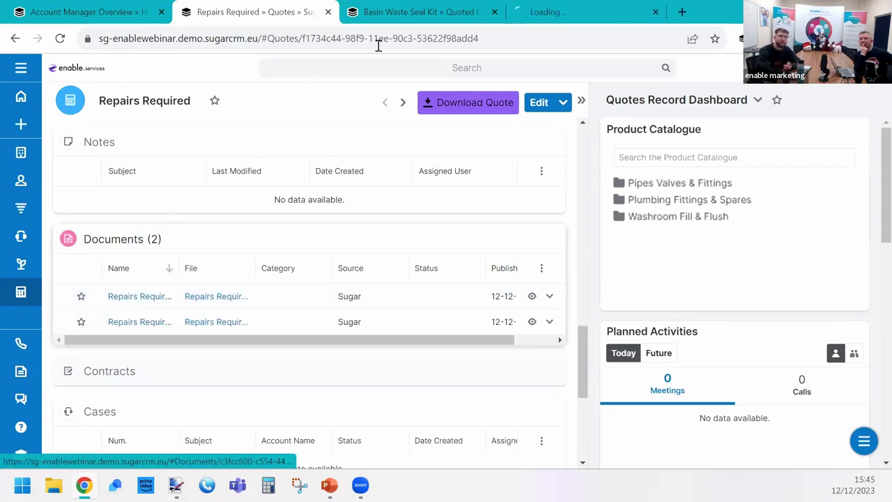
click(635, 9)
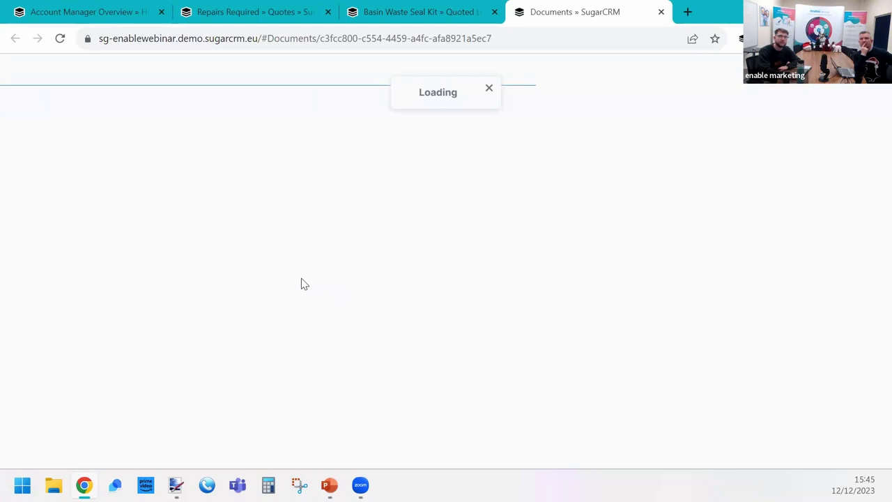
scroll(287, 286, down, 3)
click(240, 321)
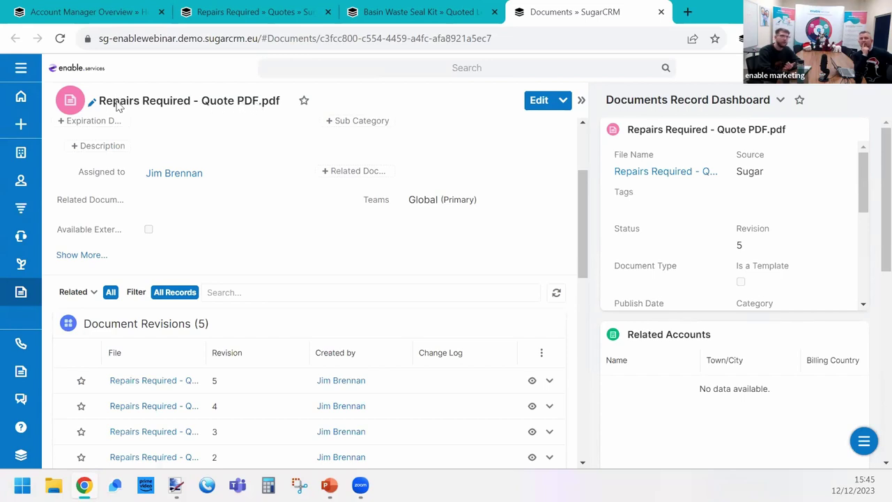
scroll(215, 229, down, 1)
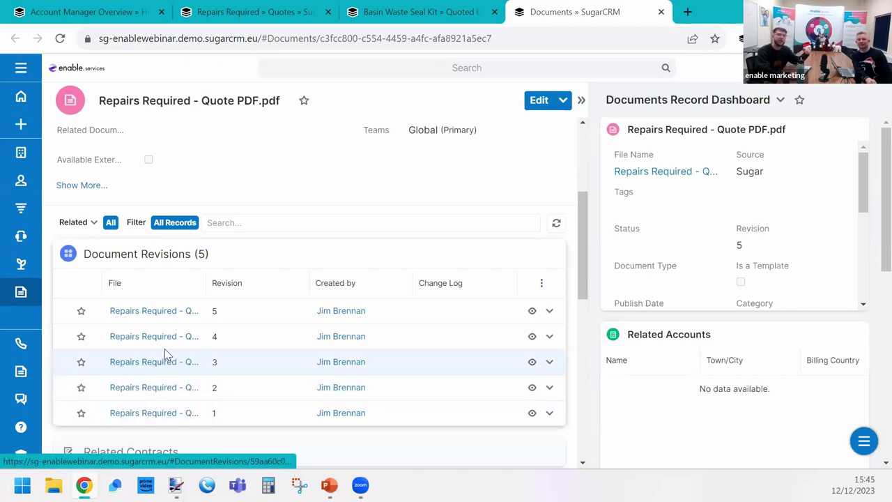
scroll(416, 312, up, 3)
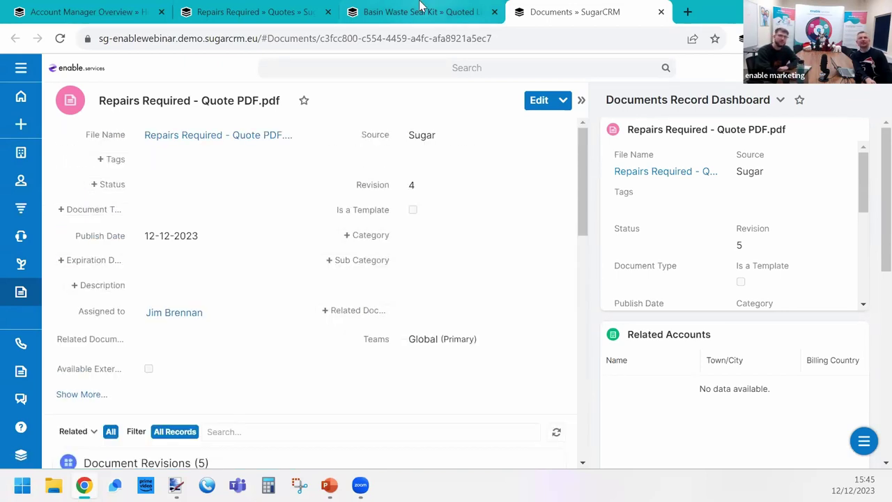
Step: Return to the Repairs Required quote, download the generated Quote PDF from Doc Merge, and open the downloaded file
click(415, 12)
click(268, 12)
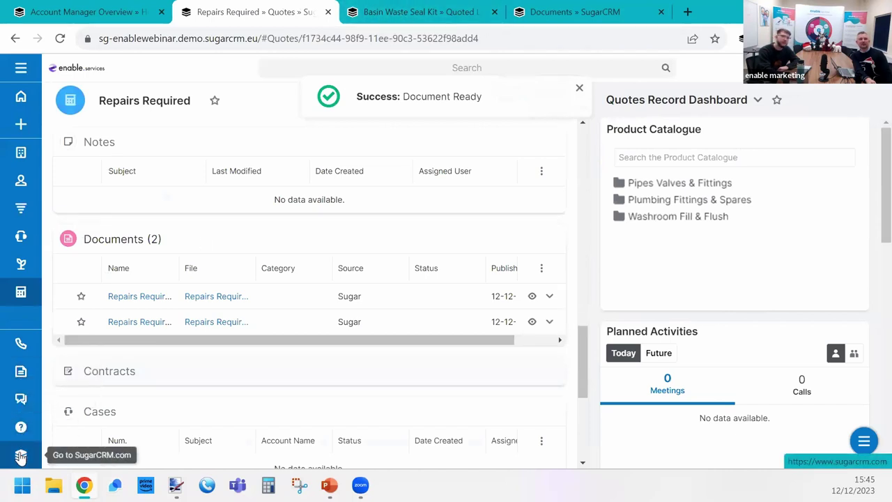
click(19, 373)
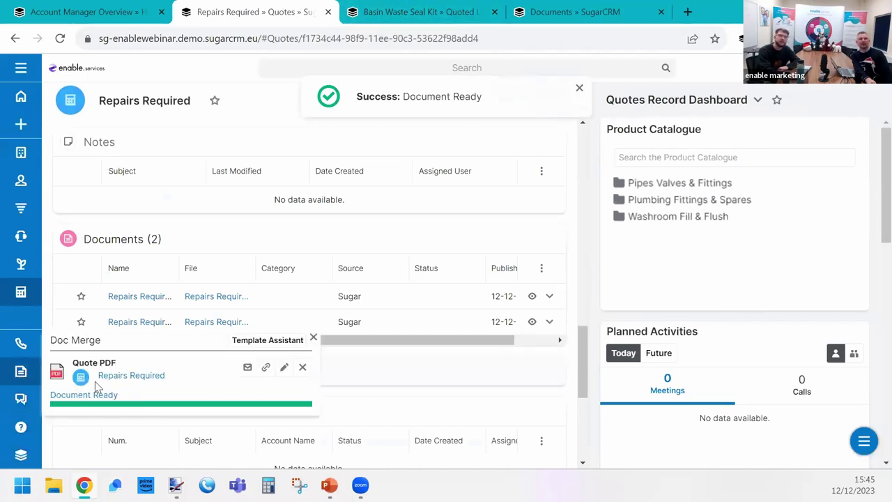
click(55, 372)
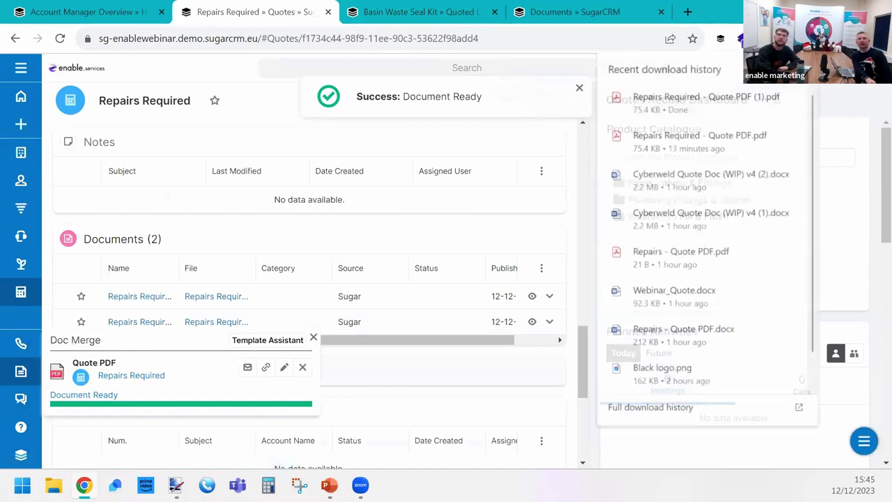
click(681, 98)
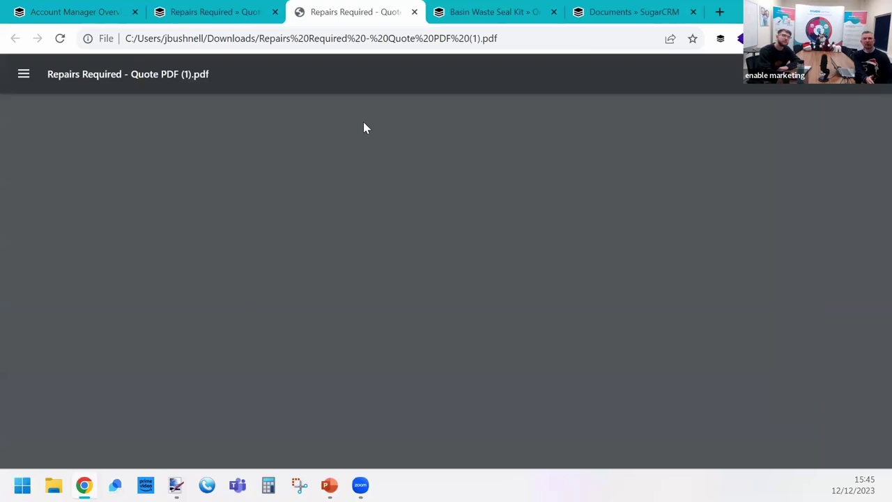
Step: Check the Doc Merge document actions on the quote, then review the Repair Kit products and images in the PDF
click(212, 11)
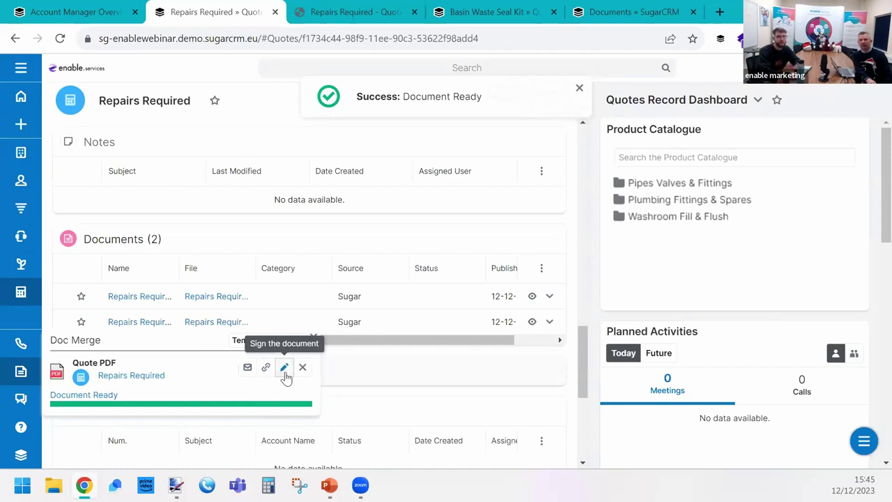
click(371, 14)
scroll(402, 336, down, 1)
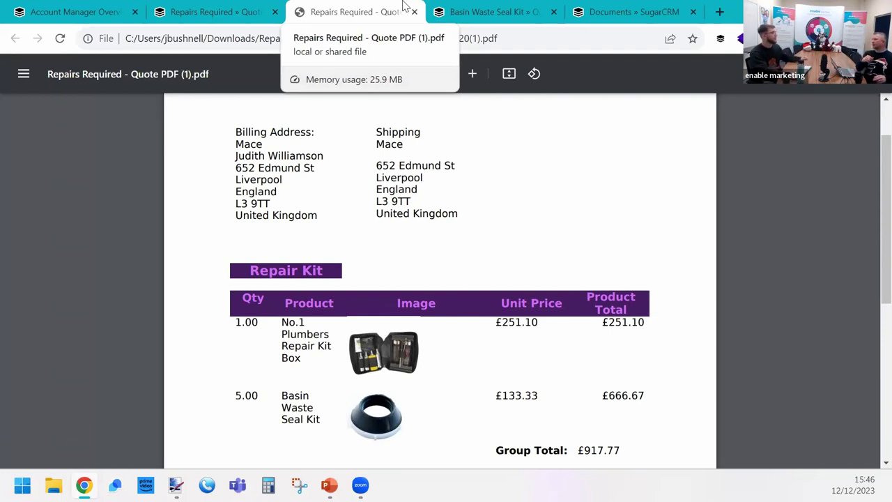
Step: Open the Basin Waste Seal Kit catalogue record from its quoted line item to examine the Product Image field
key(ctrl+Tab)
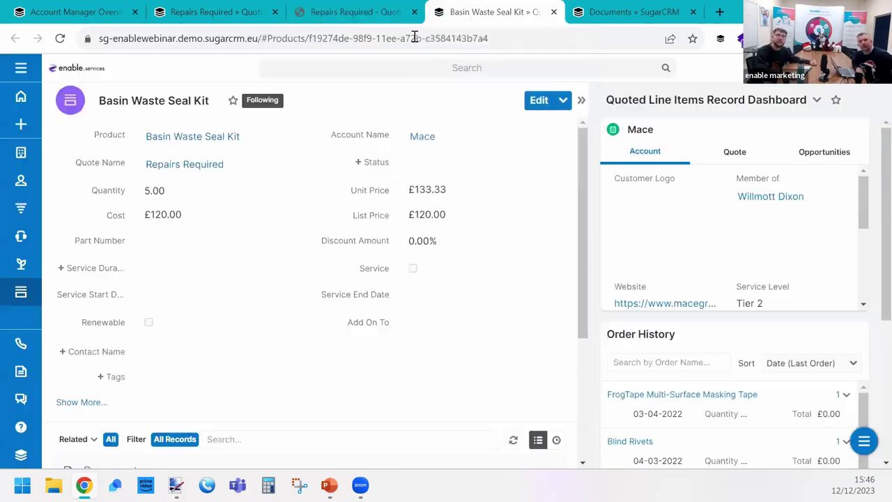
middle_click(179, 136)
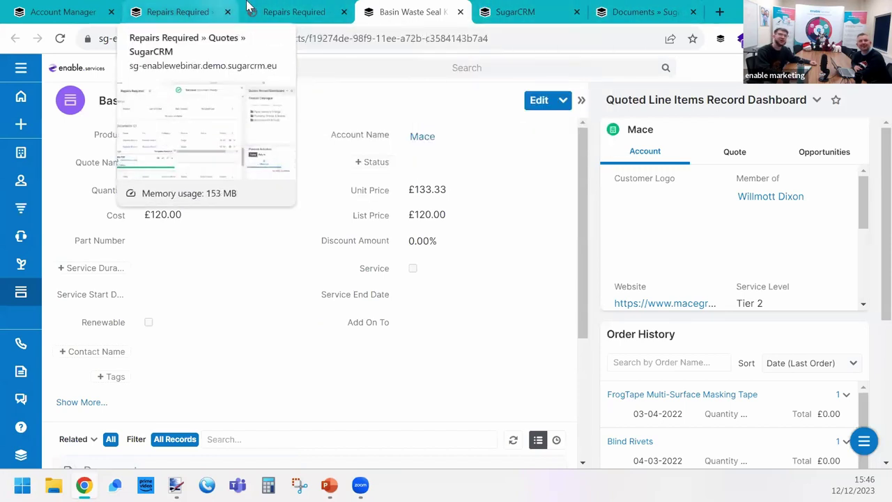
click(177, 12)
click(430, 9)
click(253, 137)
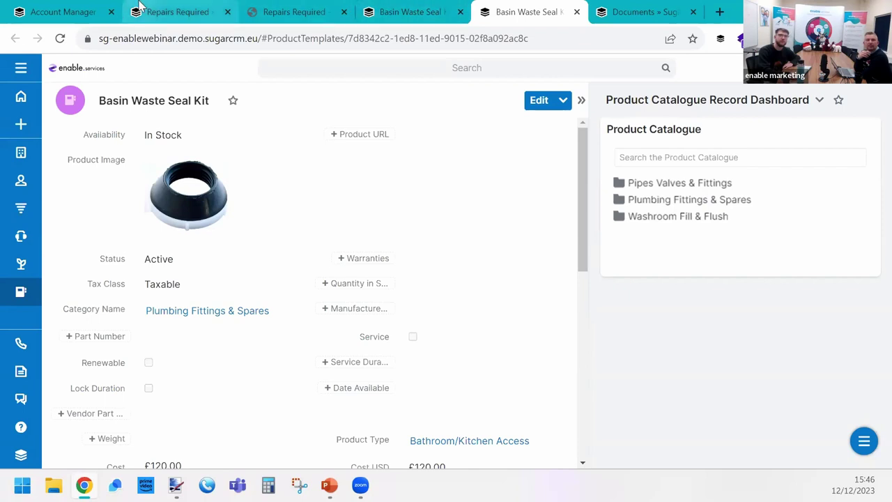
Step: Return to the Repairs Required quote and expand all three Product Catalogue folders to review the products they contain
click(174, 12)
scroll(339, 259, up, 10)
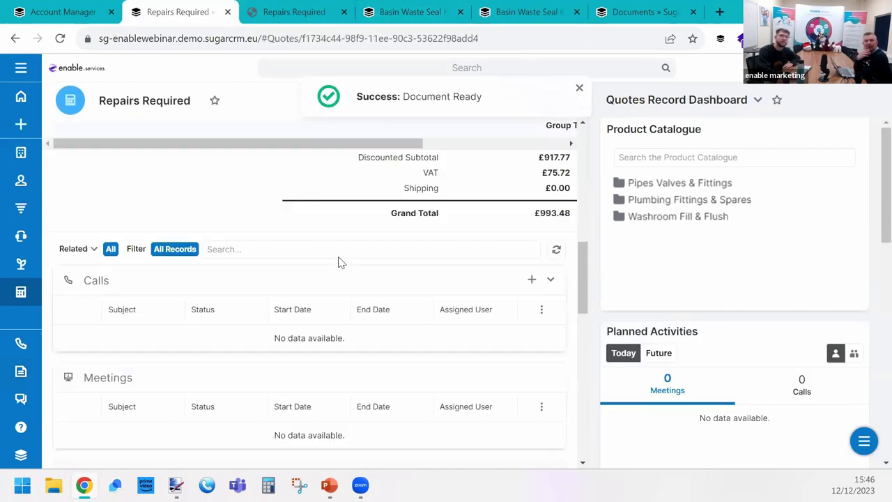
scroll(524, 203, up, 2)
click(578, 89)
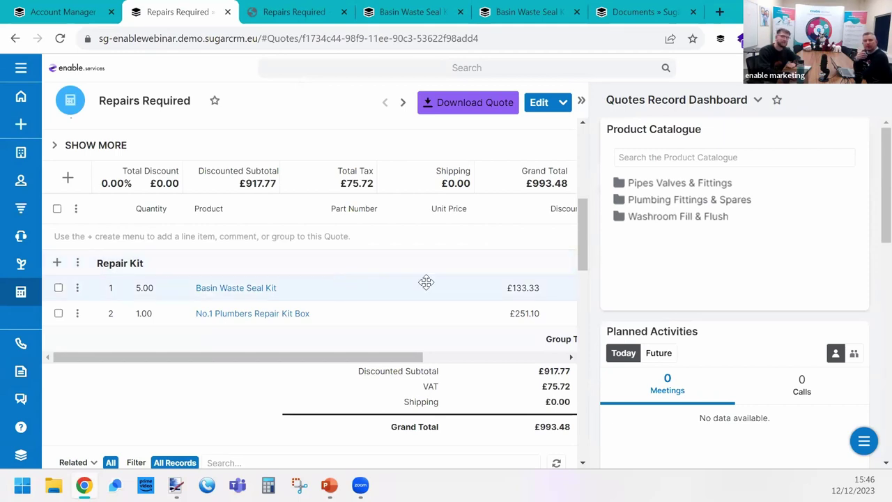
click(620, 185)
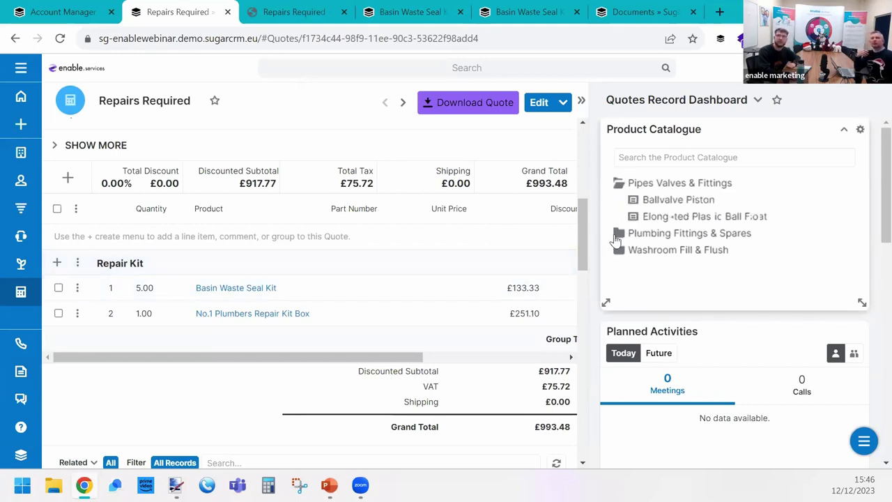
click(618, 301)
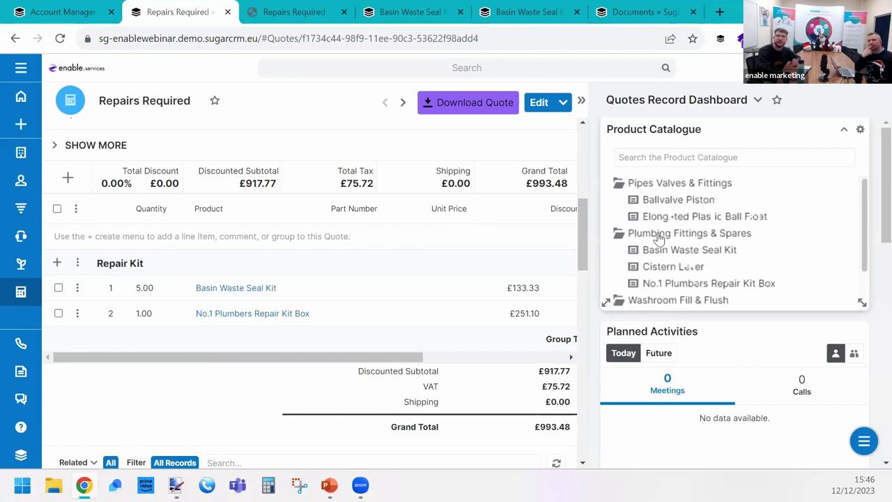
scroll(658, 244, down, 1)
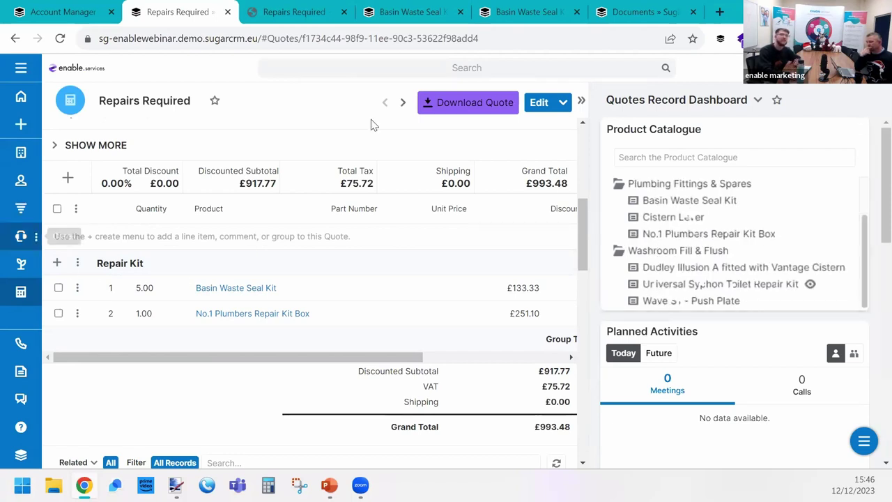
Step: Move the quote PDF's browser tab ahead of the quote and review the PDF's header, addresses and Repair Kit product images
drag(293, 12, 209, 13)
scroll(468, 265, down, 2)
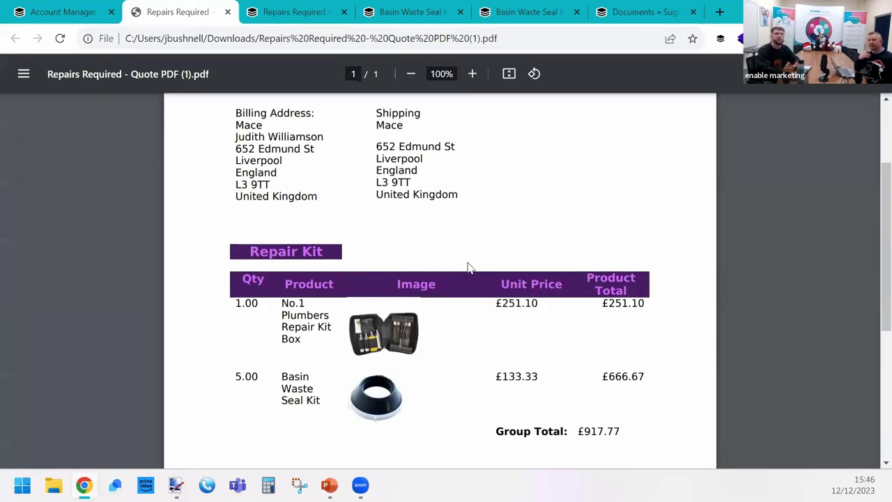
scroll(453, 296, up, 3)
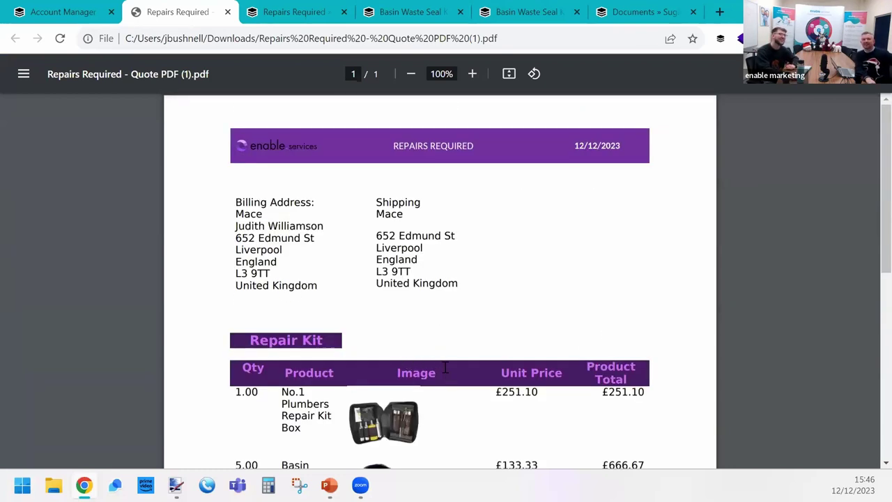
scroll(432, 371, down, 2)
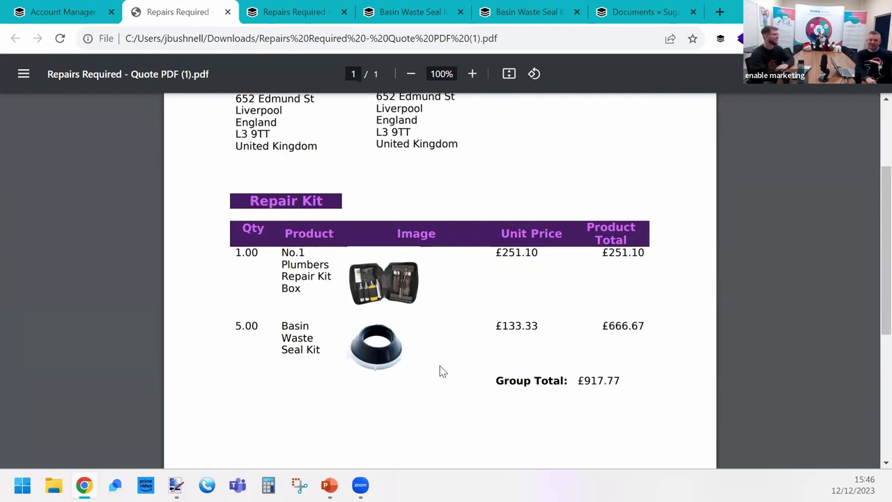
scroll(428, 285, up, 2)
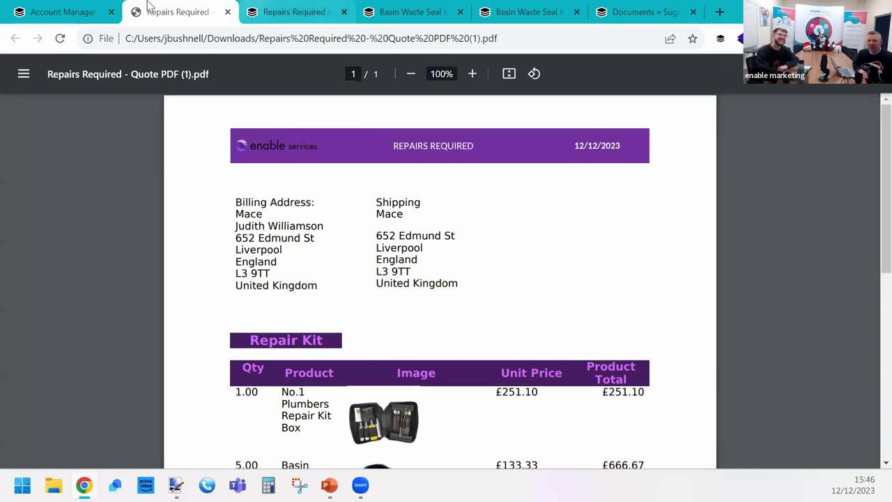
Step: Close the quote PDF and the Basin Waste Seal Kit quoted line item, and return to the Repairs Required quote
click(228, 13)
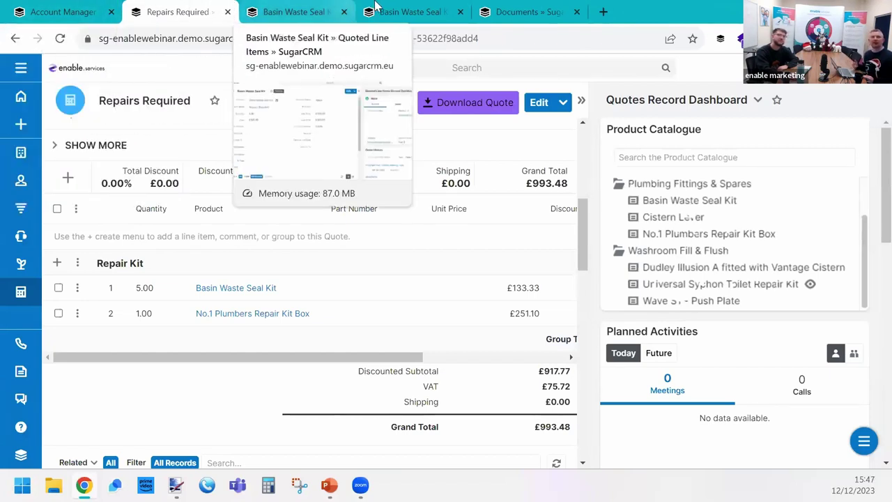
click(278, 12)
click(344, 12)
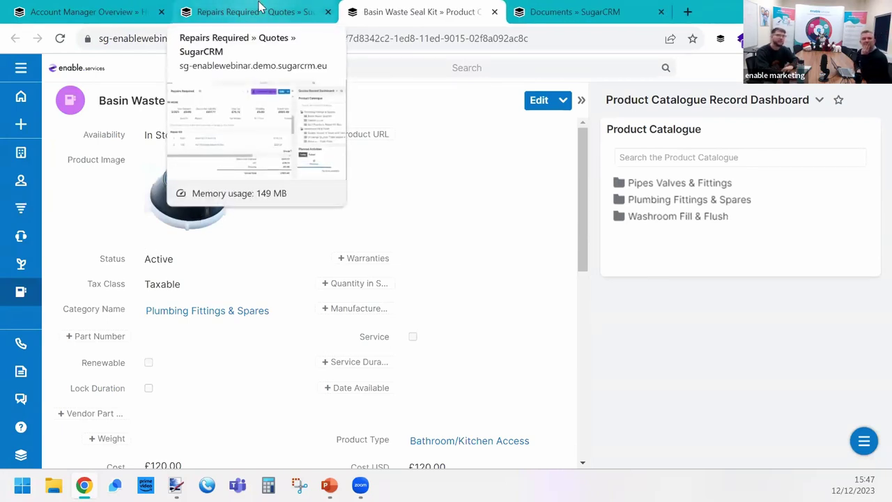
click(106, 9)
click(254, 12)
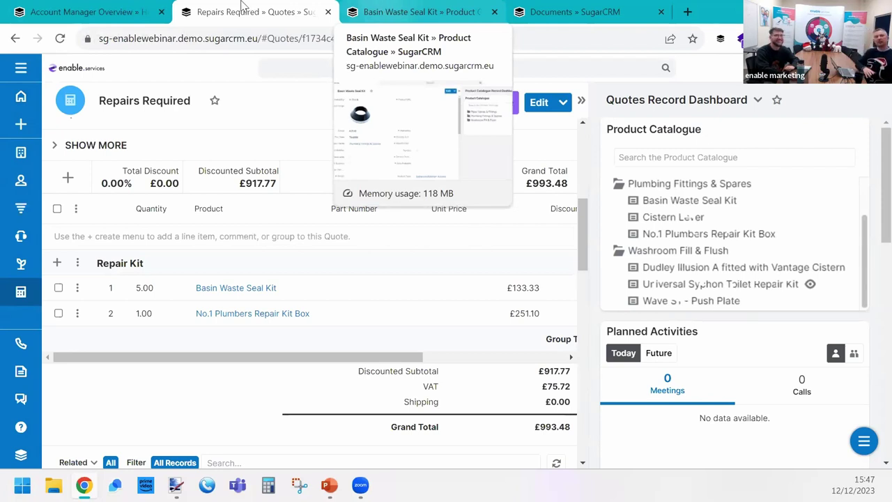
Step: Open the Accounts list in place of the Account Manager Overview dashboard
click(138, 7)
click(21, 67)
click(66, 152)
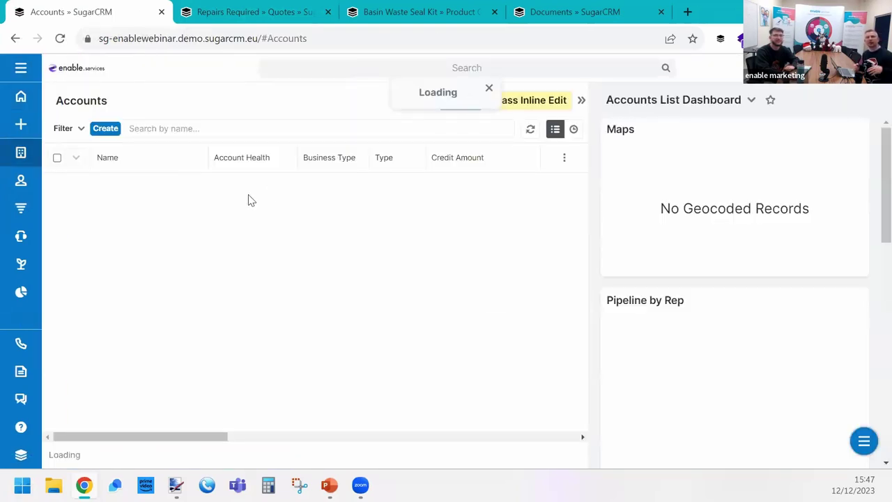
click(273, 9)
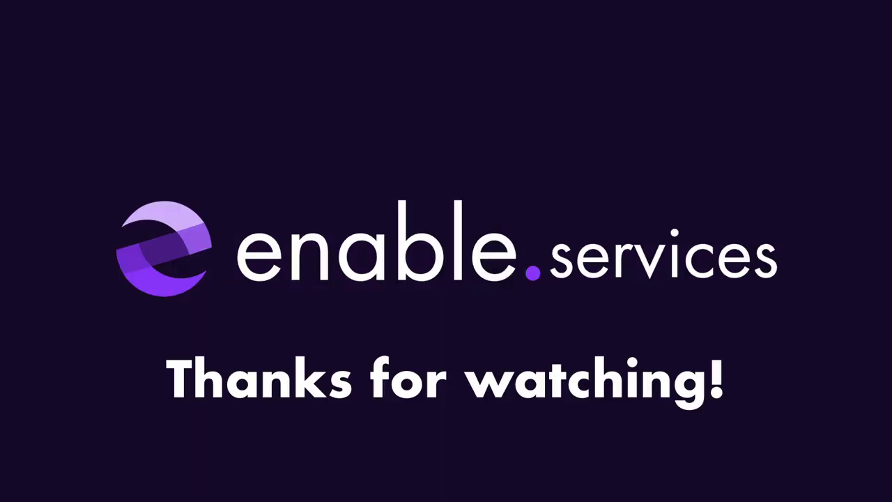